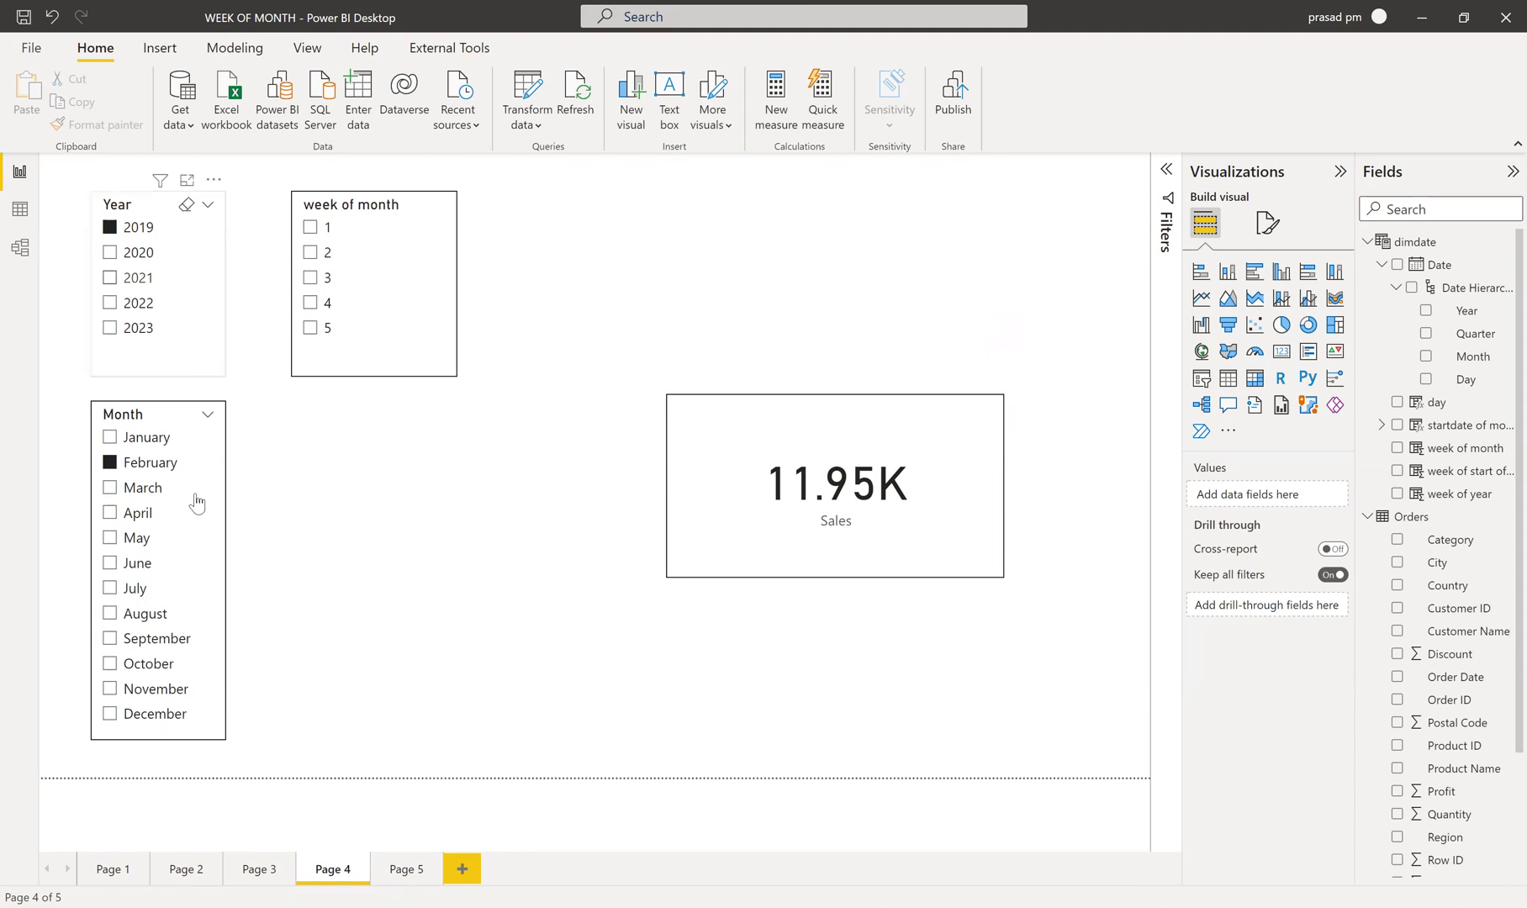
Step: Compare Page 4's sales for weeks 1, 2 and 3 of the month, and view Page 5 before returning to Page 4
{"action": "left_click", "coordinate": [340, 238]}
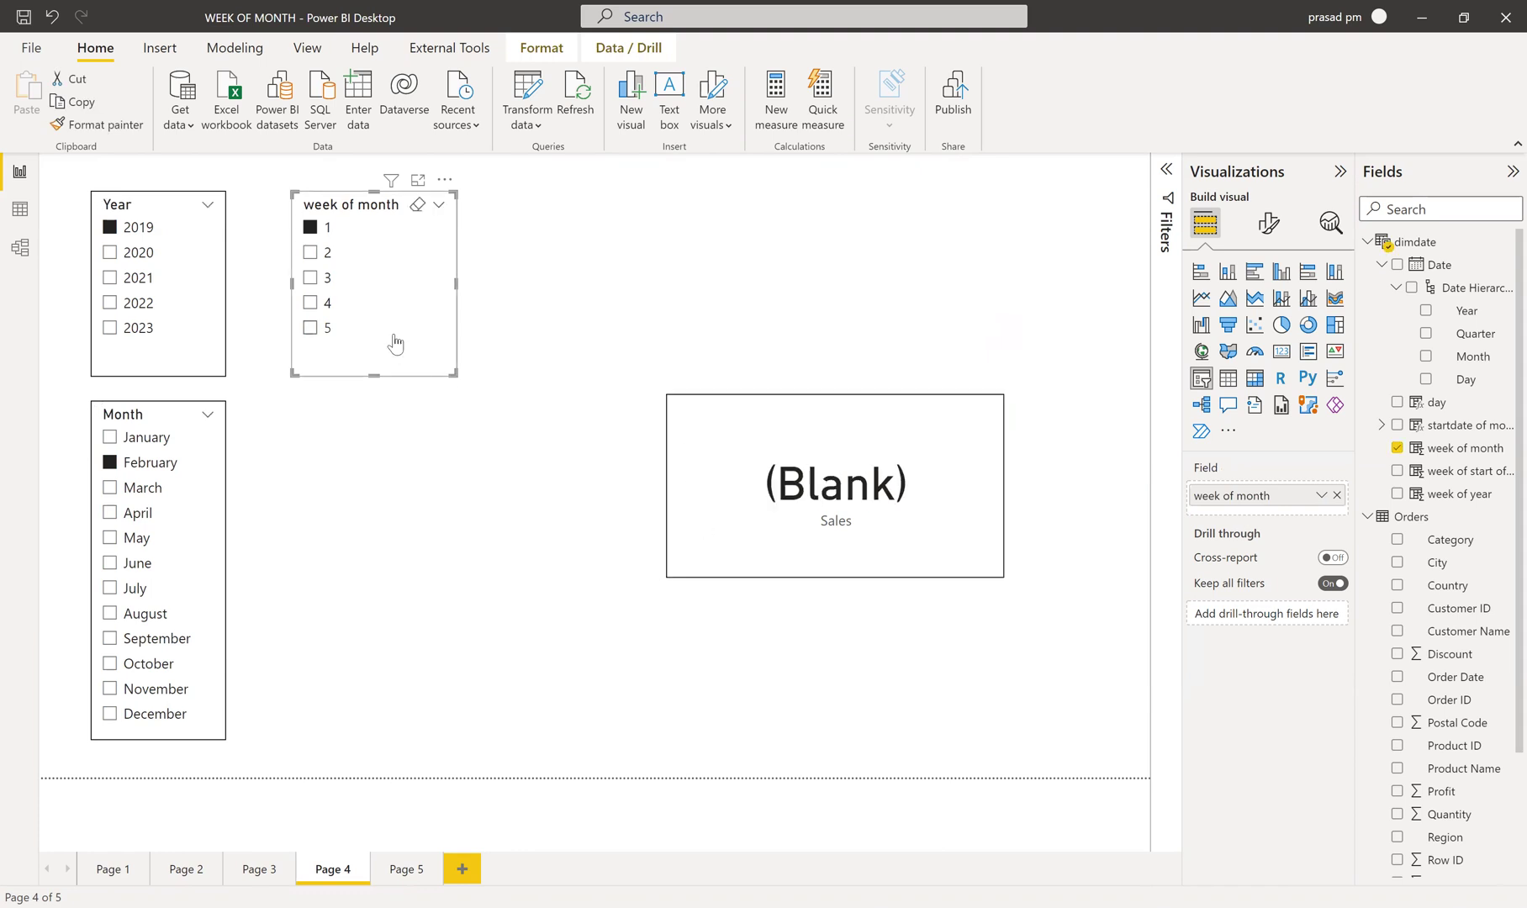
{"action": "left_click", "coordinate": [313, 255]}
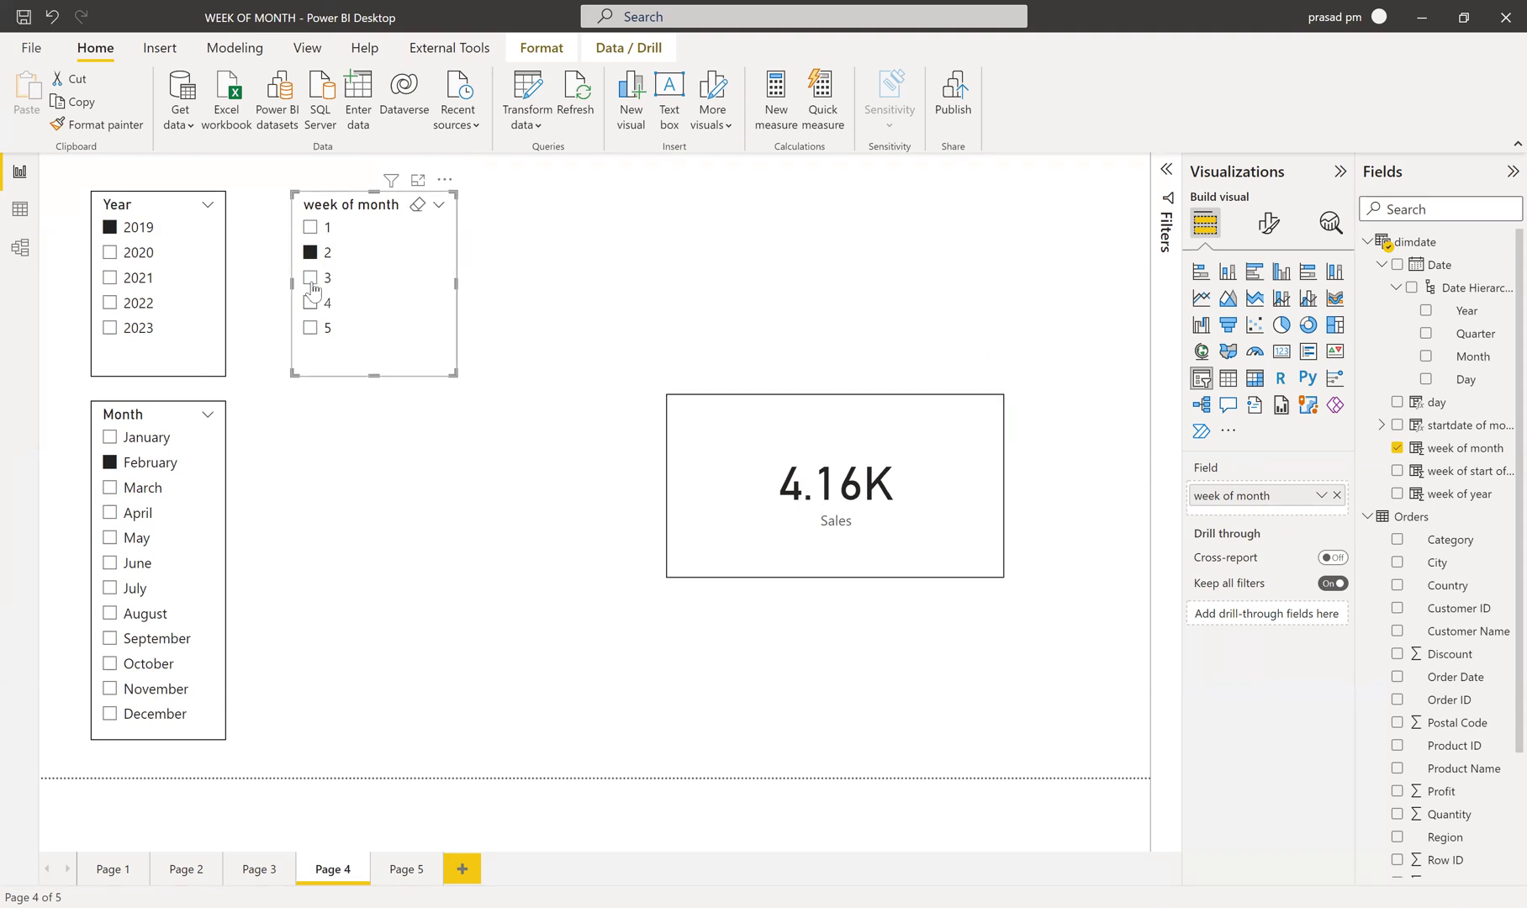
{"action": "left_click", "coordinate": [311, 278]}
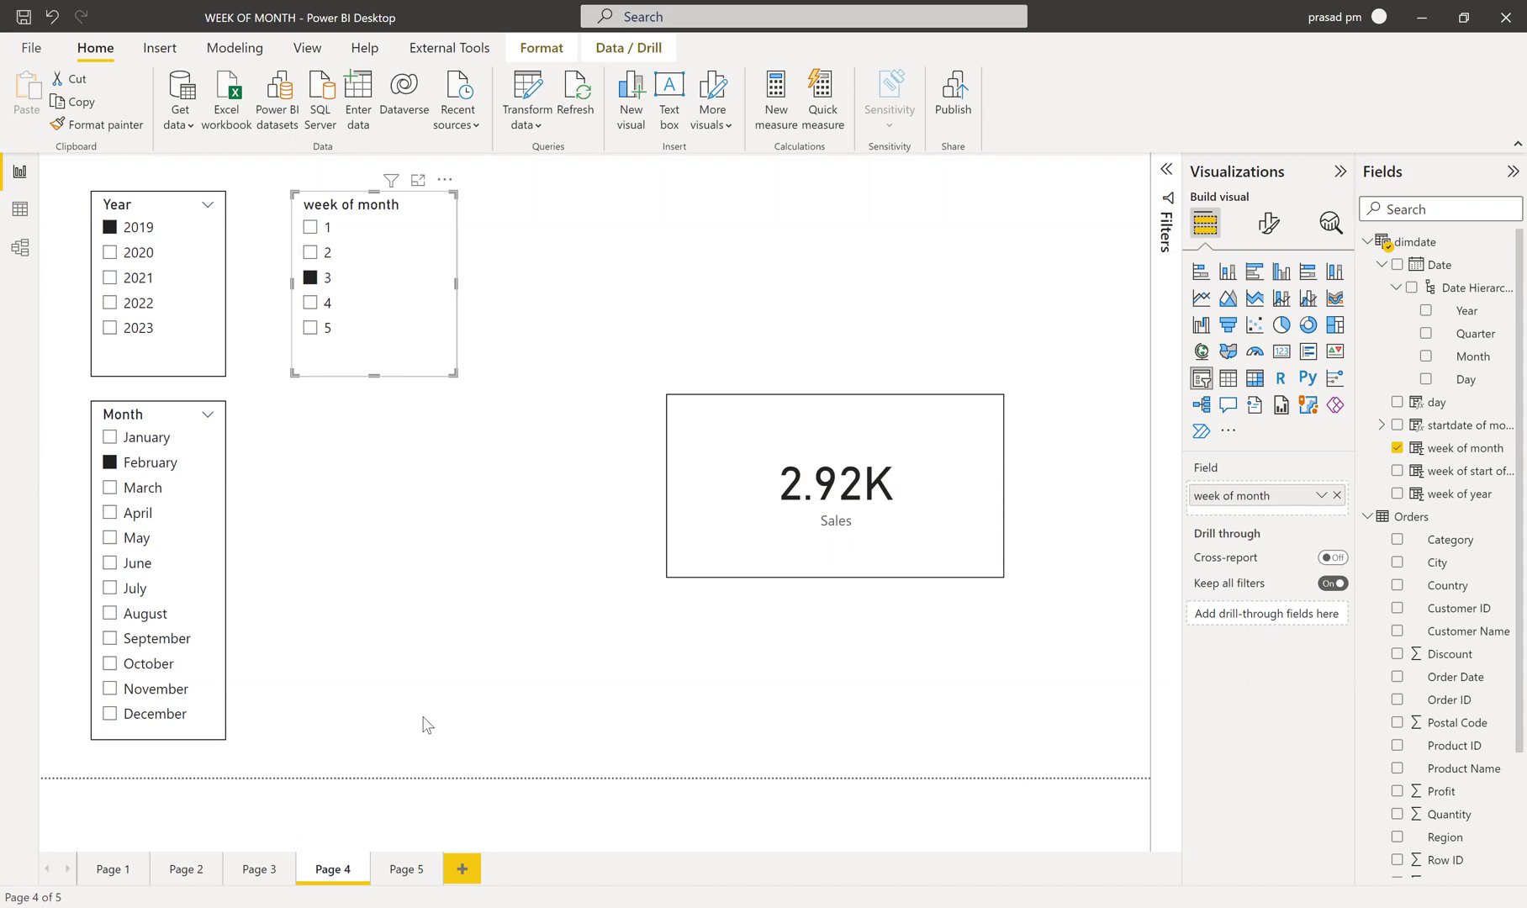
{"action": "left_click", "coordinate": [417, 876]}
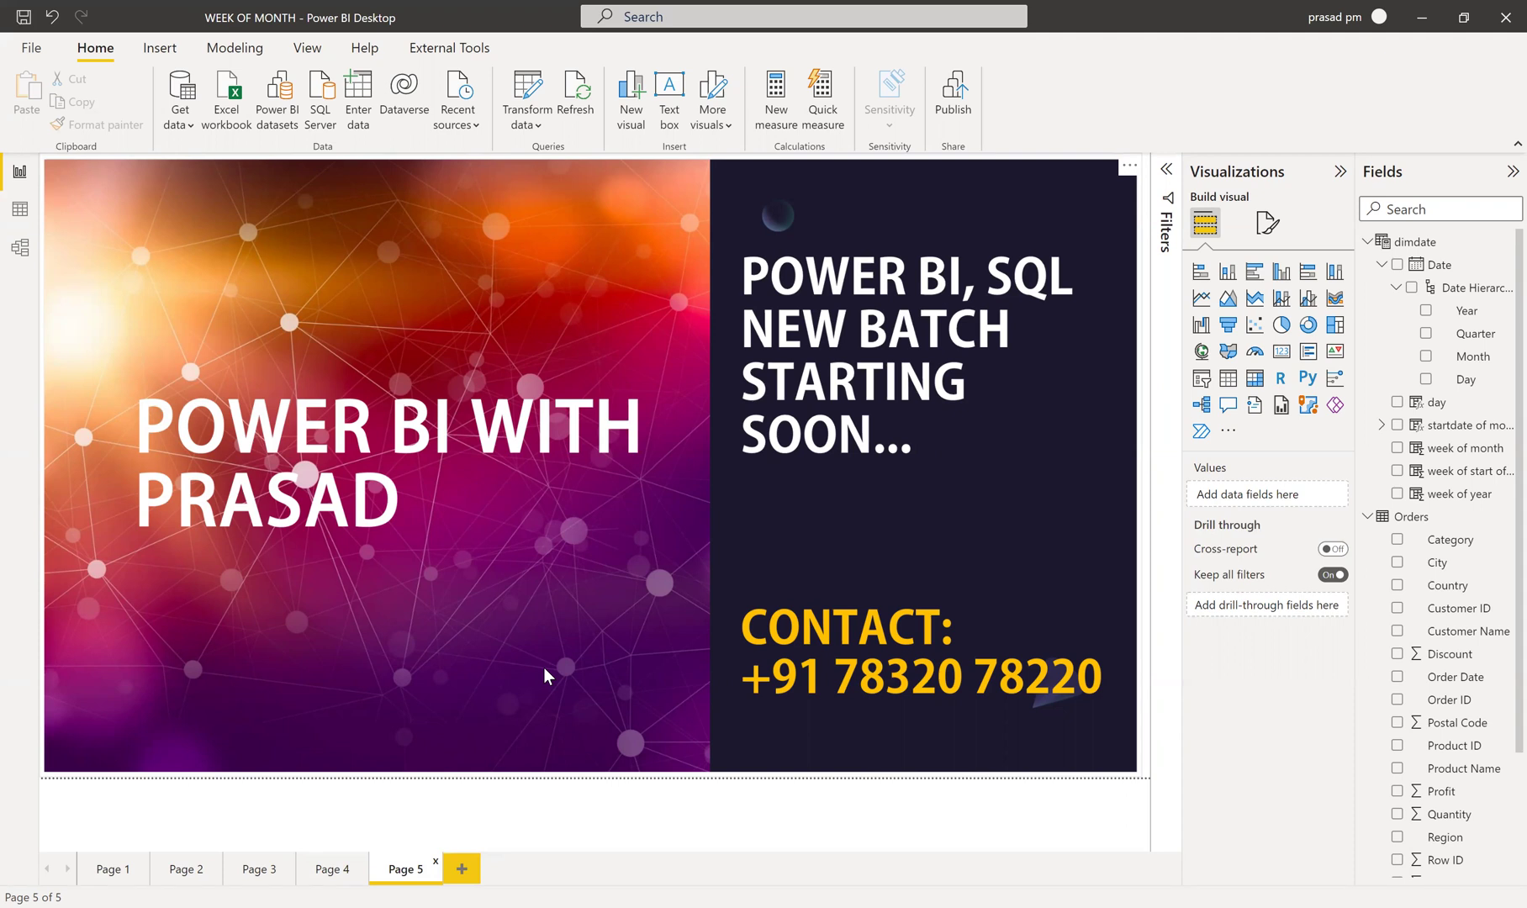
{"action": "left_click", "coordinate": [324, 874]}
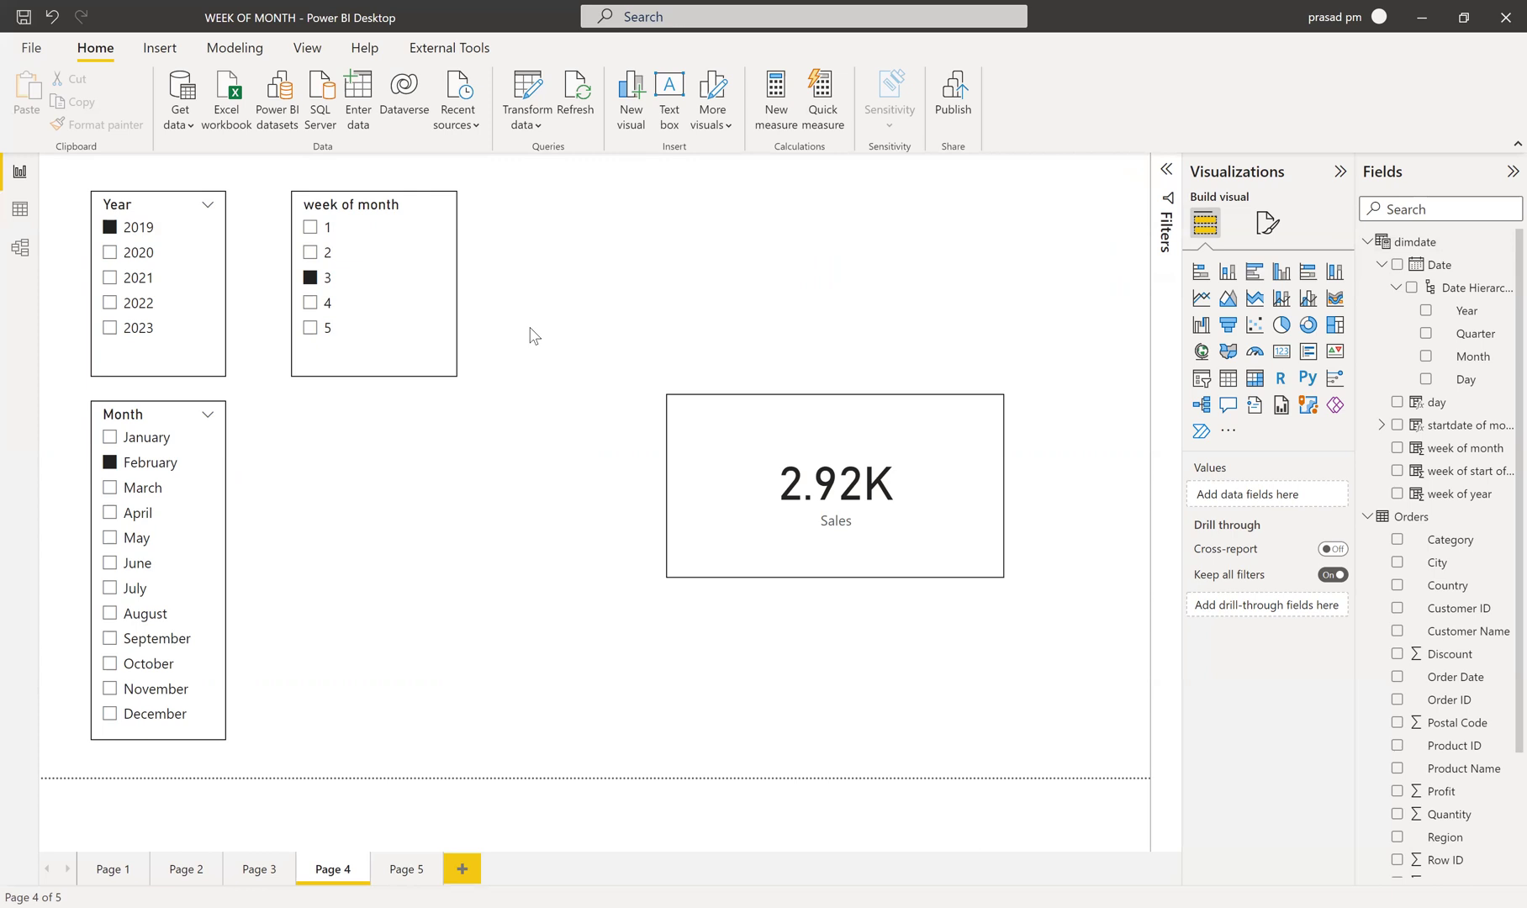
Step: Inspect the Week of Month column of the Orders query in the Power Query Editor and close the editor
{"action": "left_click", "coordinate": [527, 122]}
{"action": "left_click", "coordinate": [538, 160]}
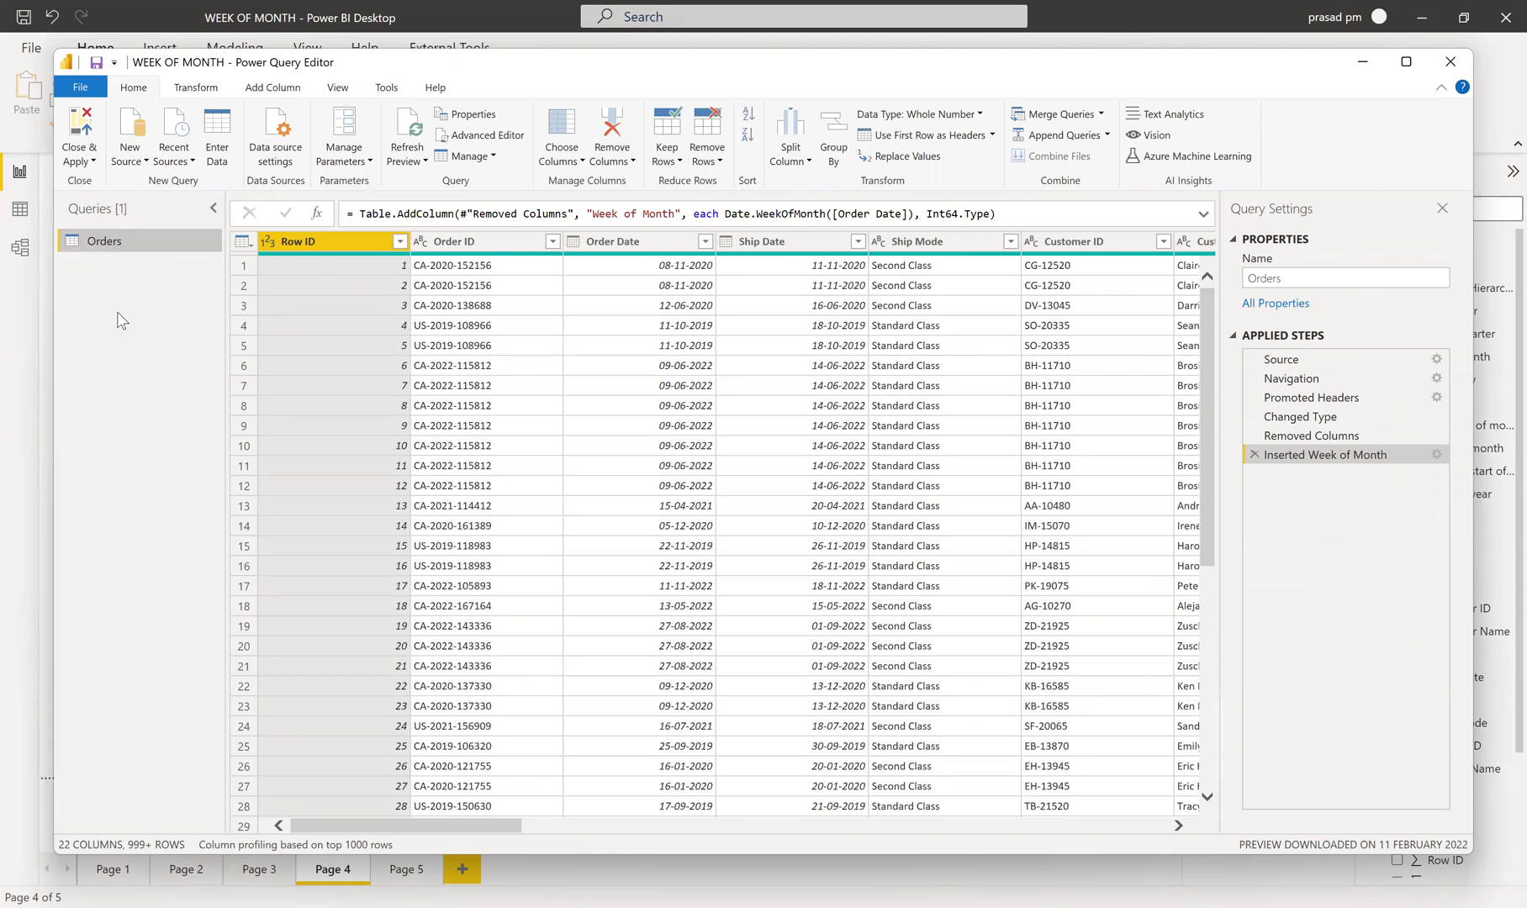
{"action": "left_click_drag", "start_coordinate": [473, 825], "coordinate": [1219, 831]}
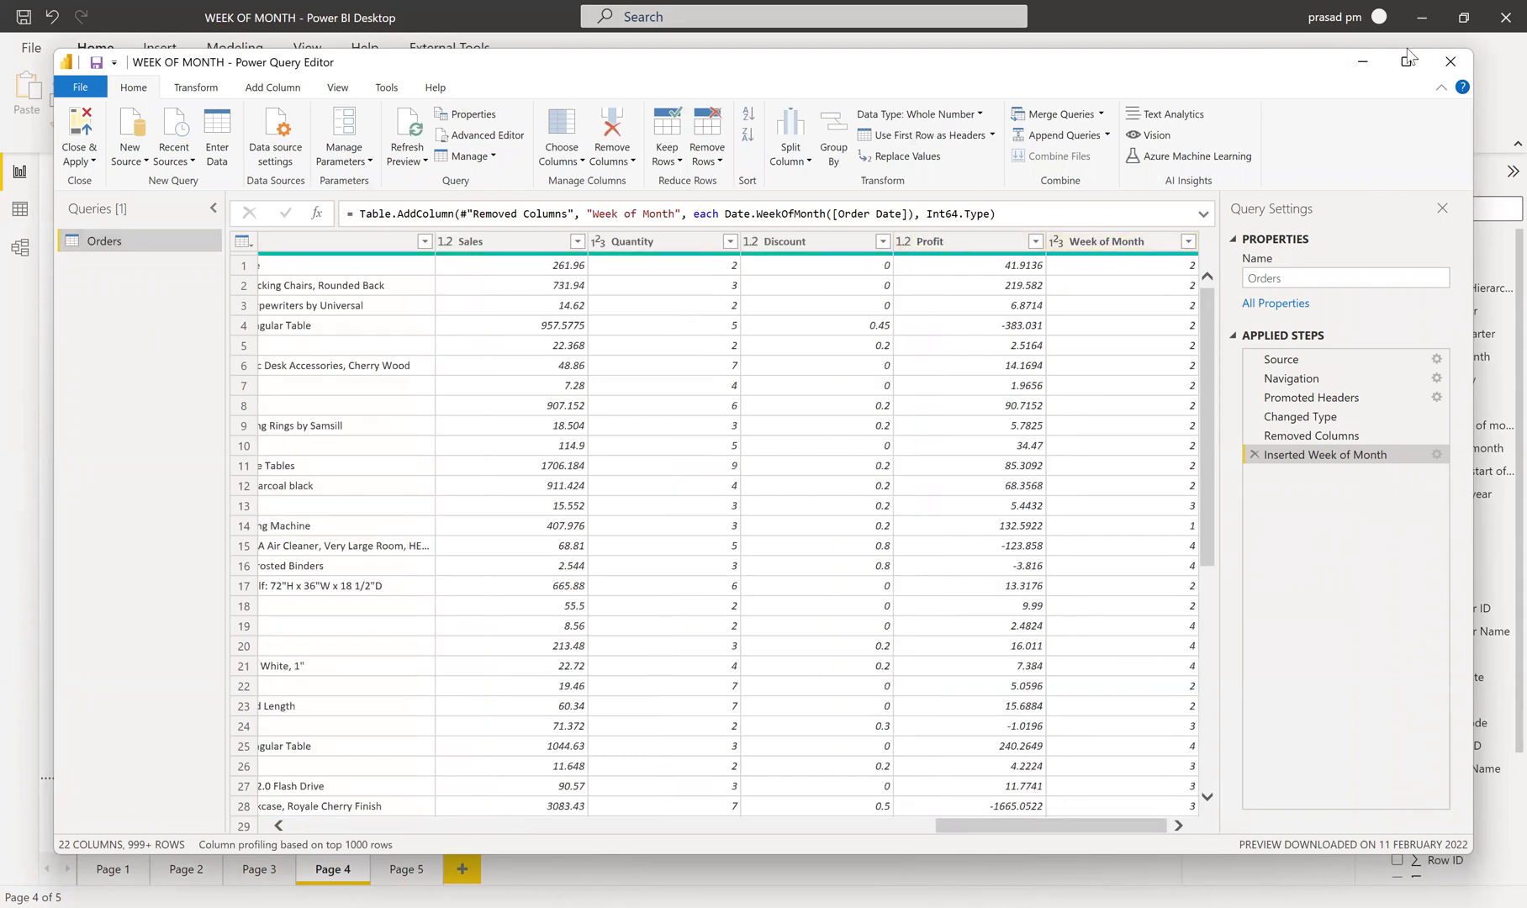
{"action": "left_click", "coordinate": [1454, 67]}
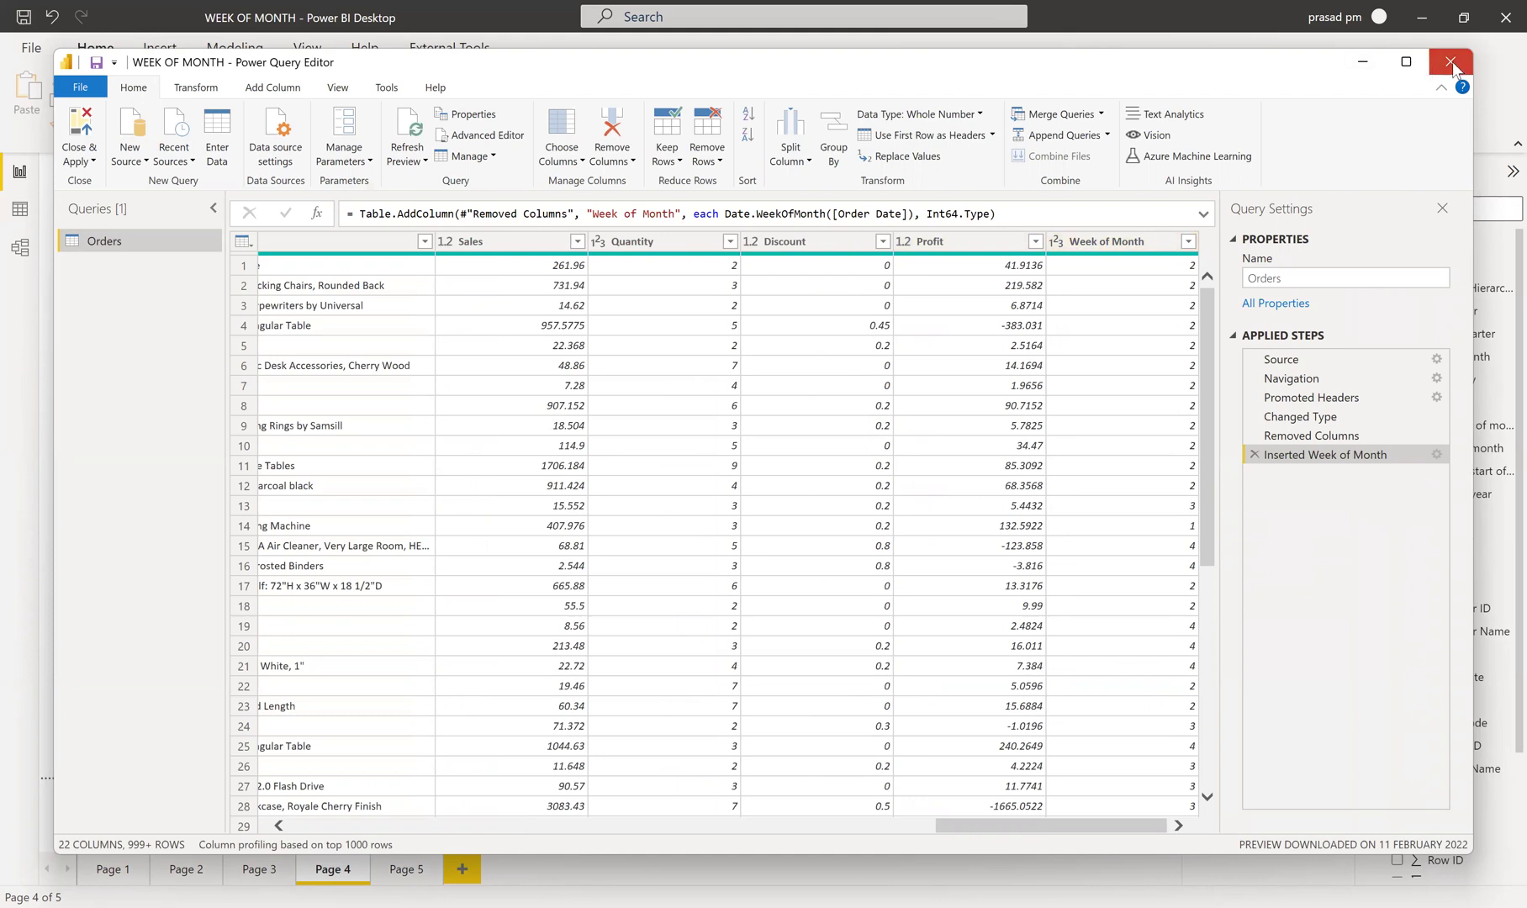
Step: Filter Page 1's sales to week 4 of the month and locate the Week of Month field in the Orders table
{"action": "left_click", "coordinate": [180, 877]}
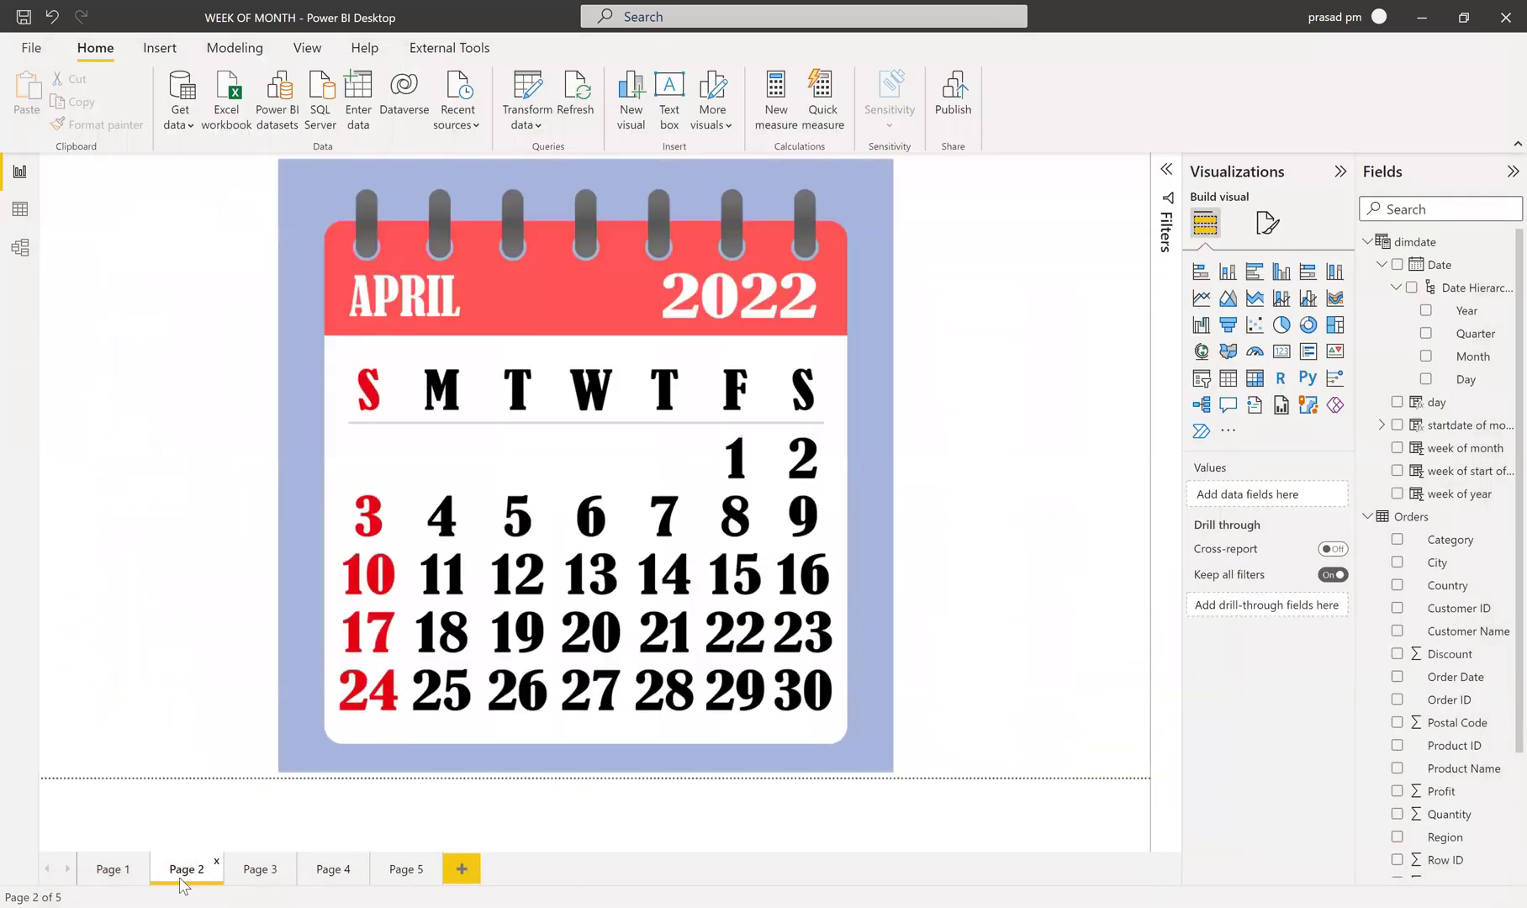
{"action": "left_click", "coordinate": [111, 879]}
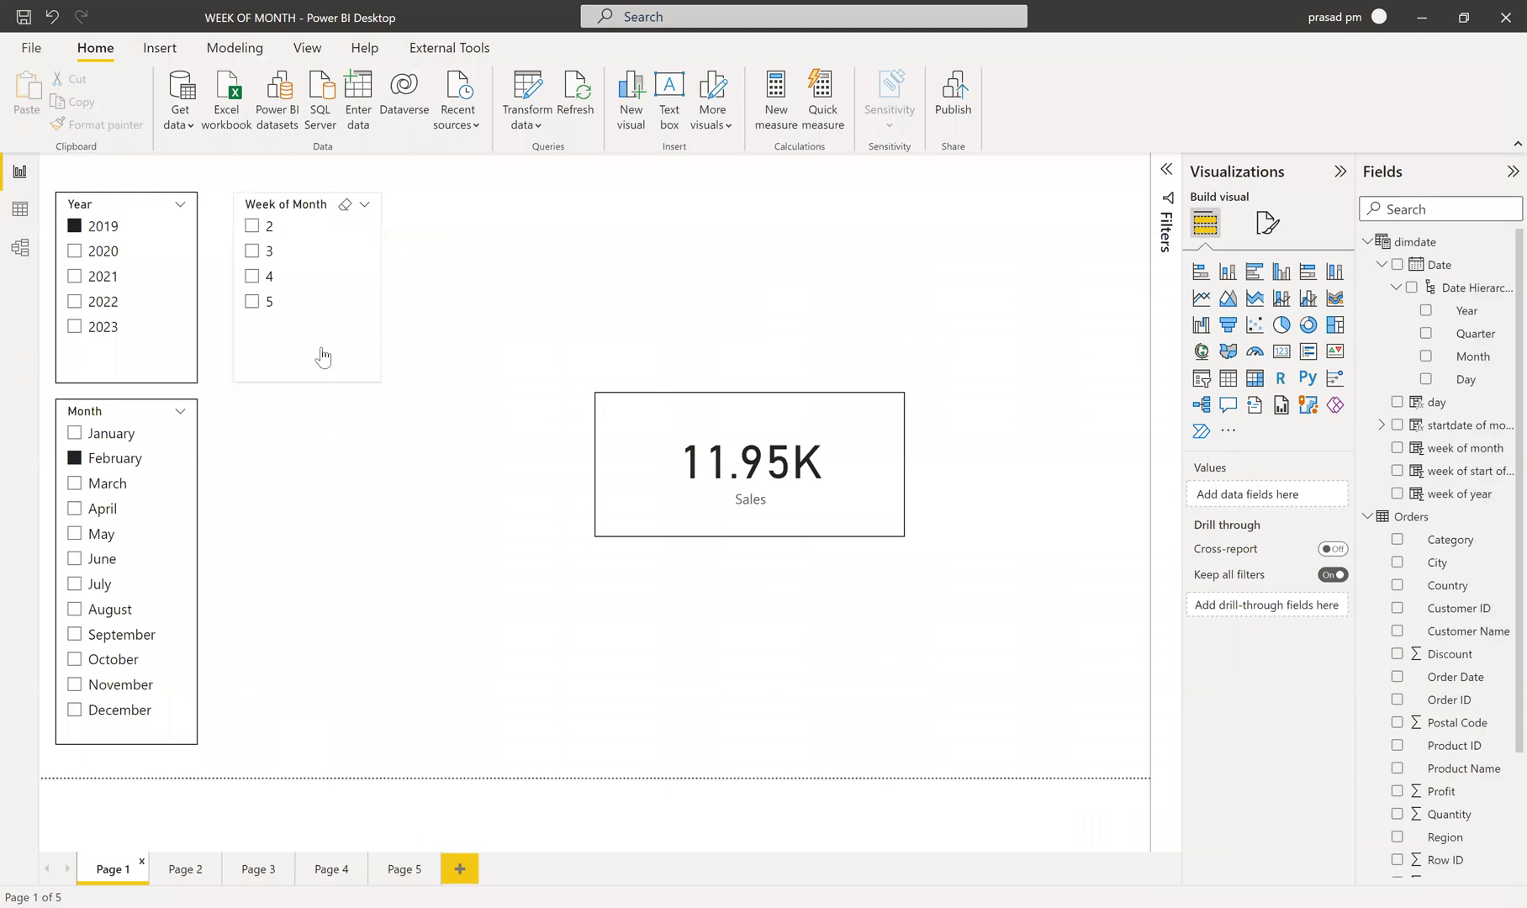
{"action": "left_click", "coordinate": [330, 278]}
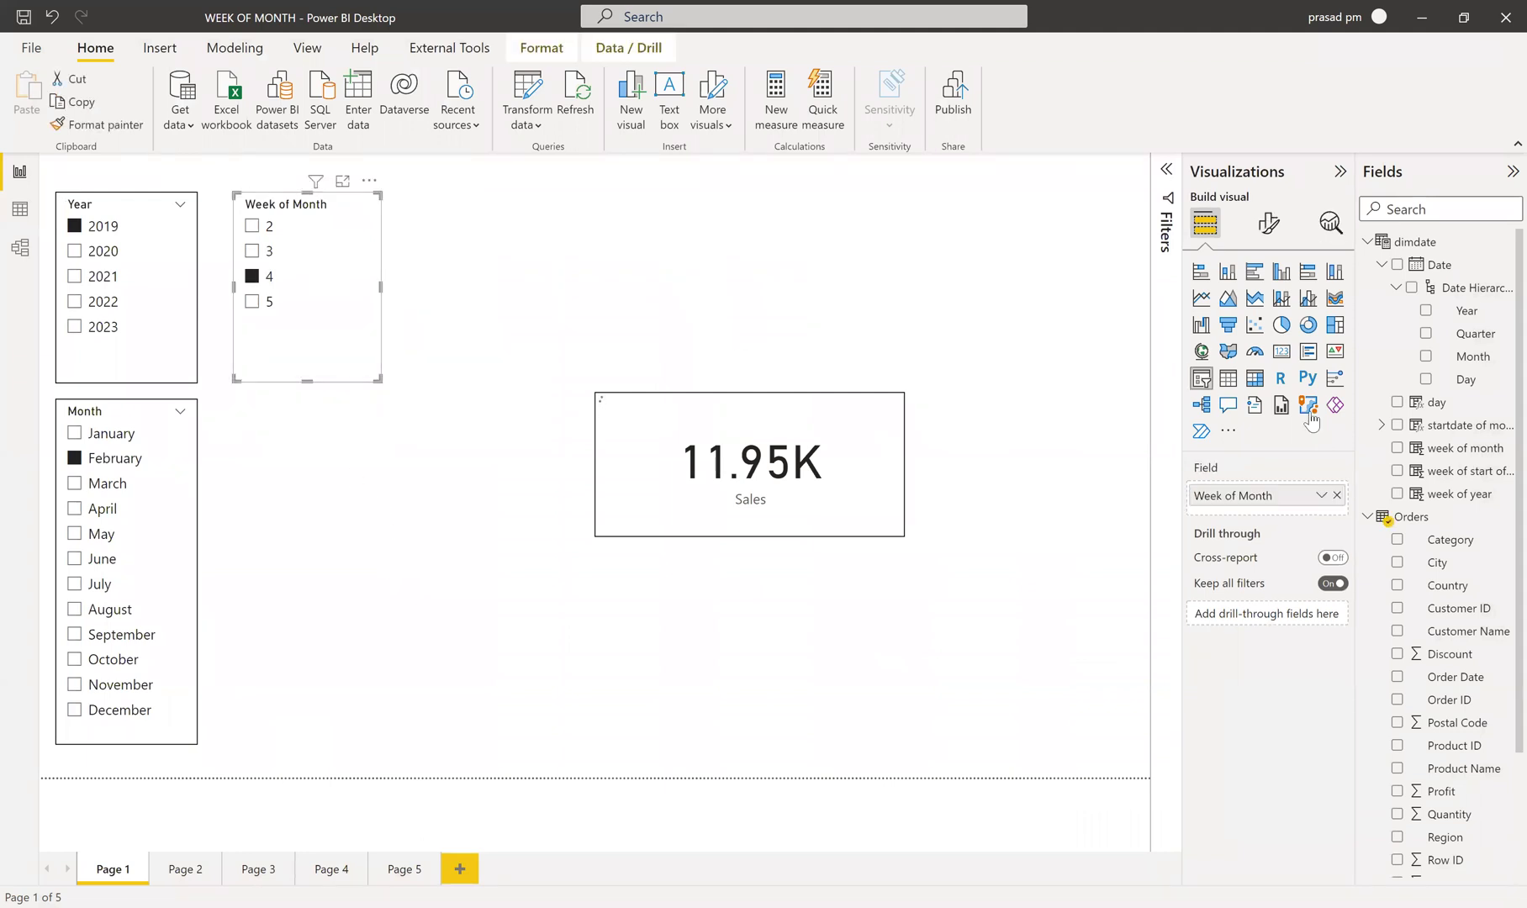
{"action": "left_click", "coordinate": [1418, 526]}
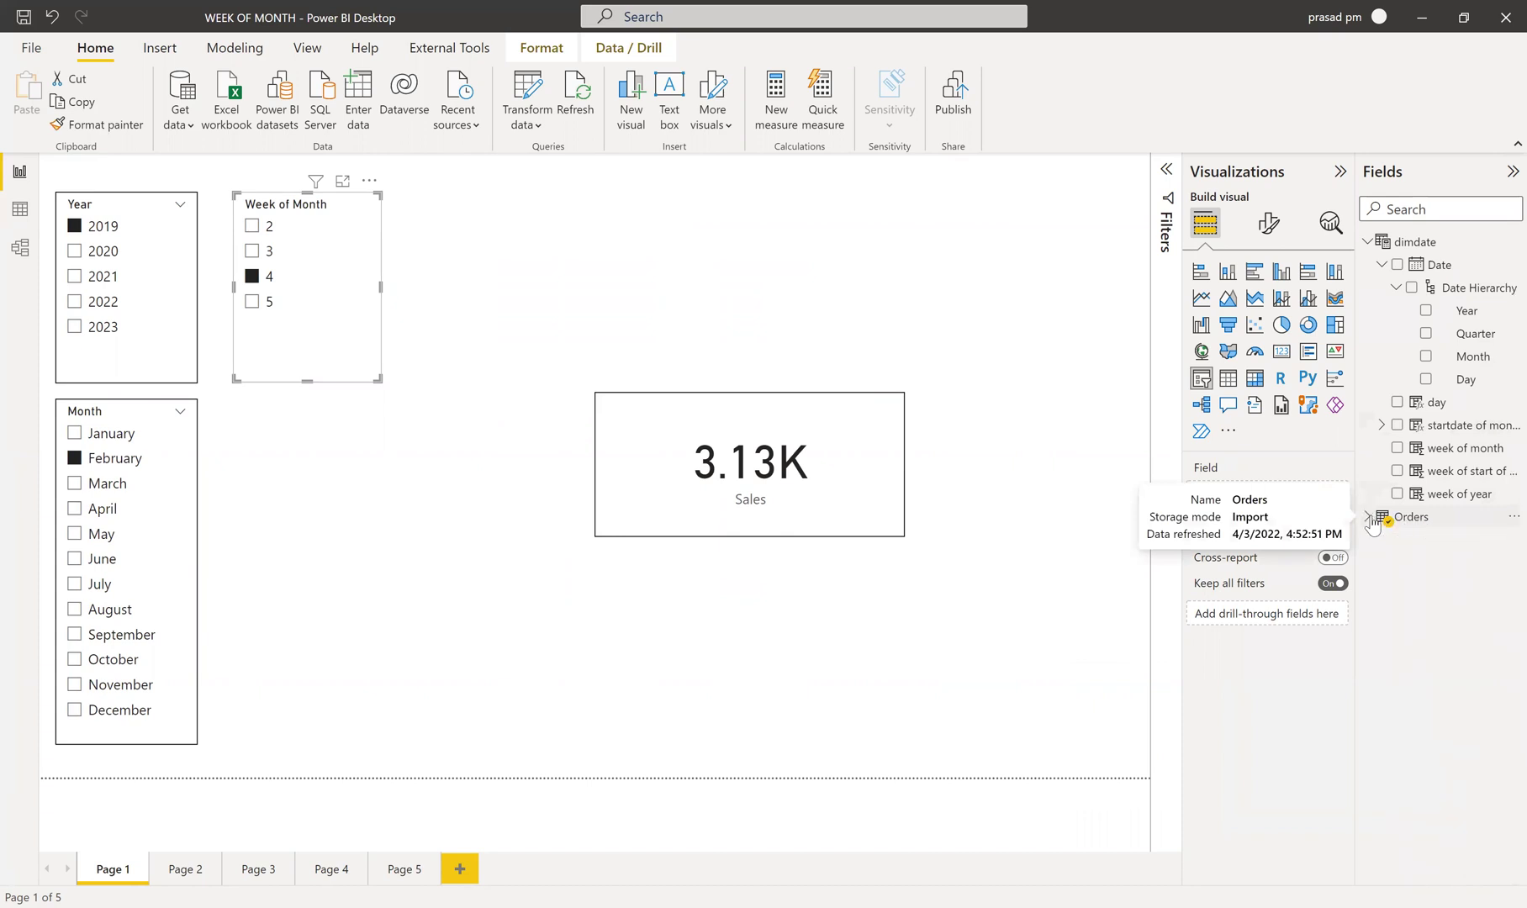
{"action": "left_click", "coordinate": [1418, 525]}
{"action": "scroll", "coordinate": [1418, 528], "scroll_direction": "down", "scroll_amount": 3}
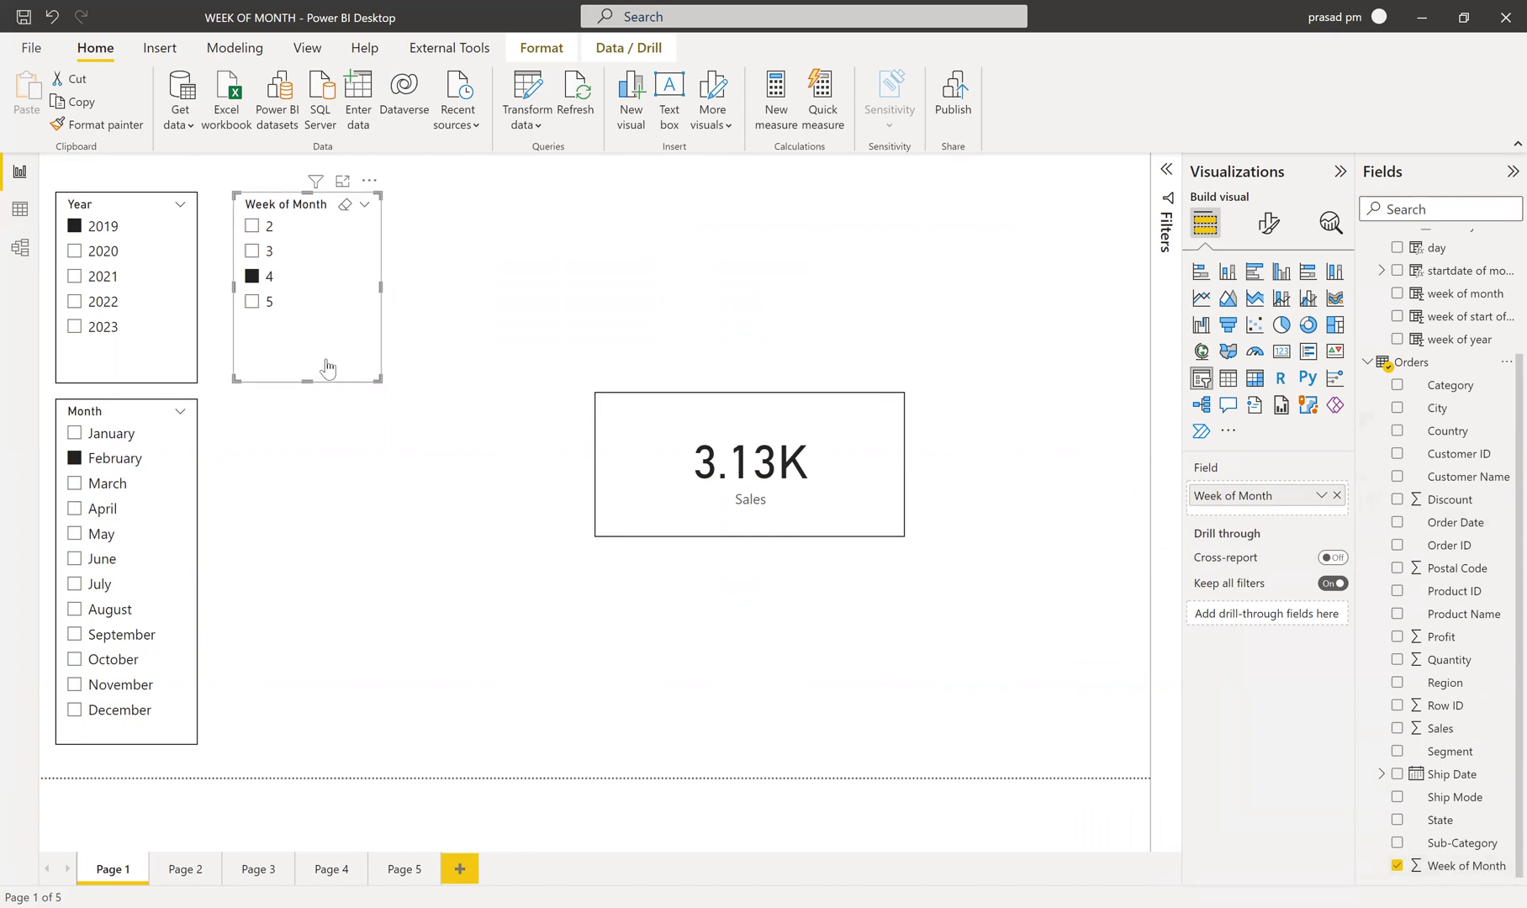
Step: Compare the available weeks on Page 1 for March and February, clearing the week 4 selection
{"action": "left_click", "coordinate": [94, 488]}
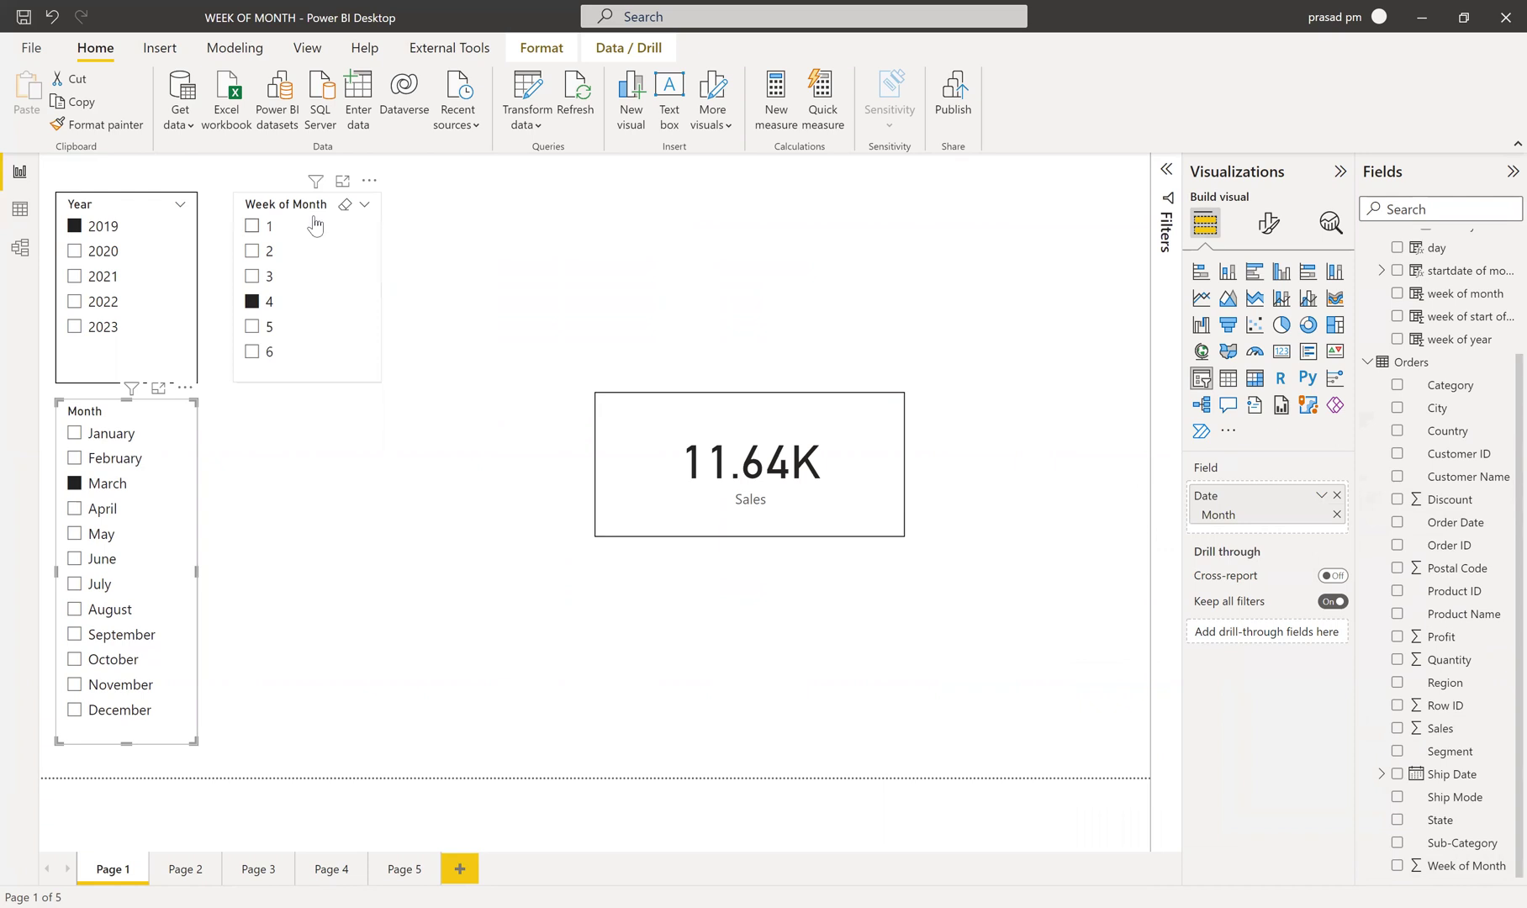
{"action": "left_click", "coordinate": [251, 301]}
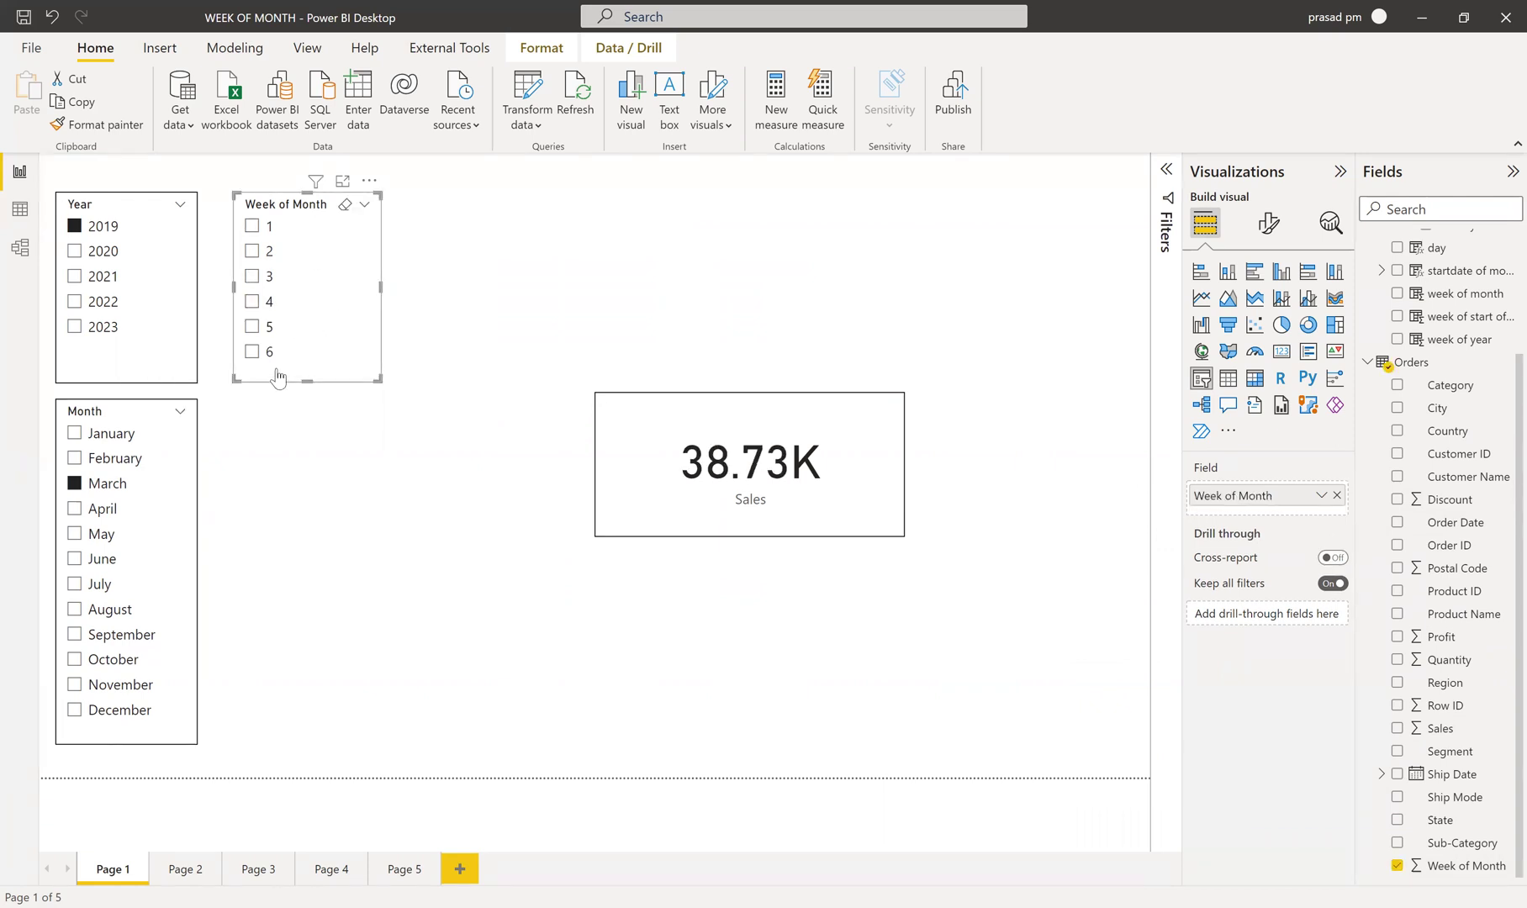
{"action": "left_click", "coordinate": [74, 457]}
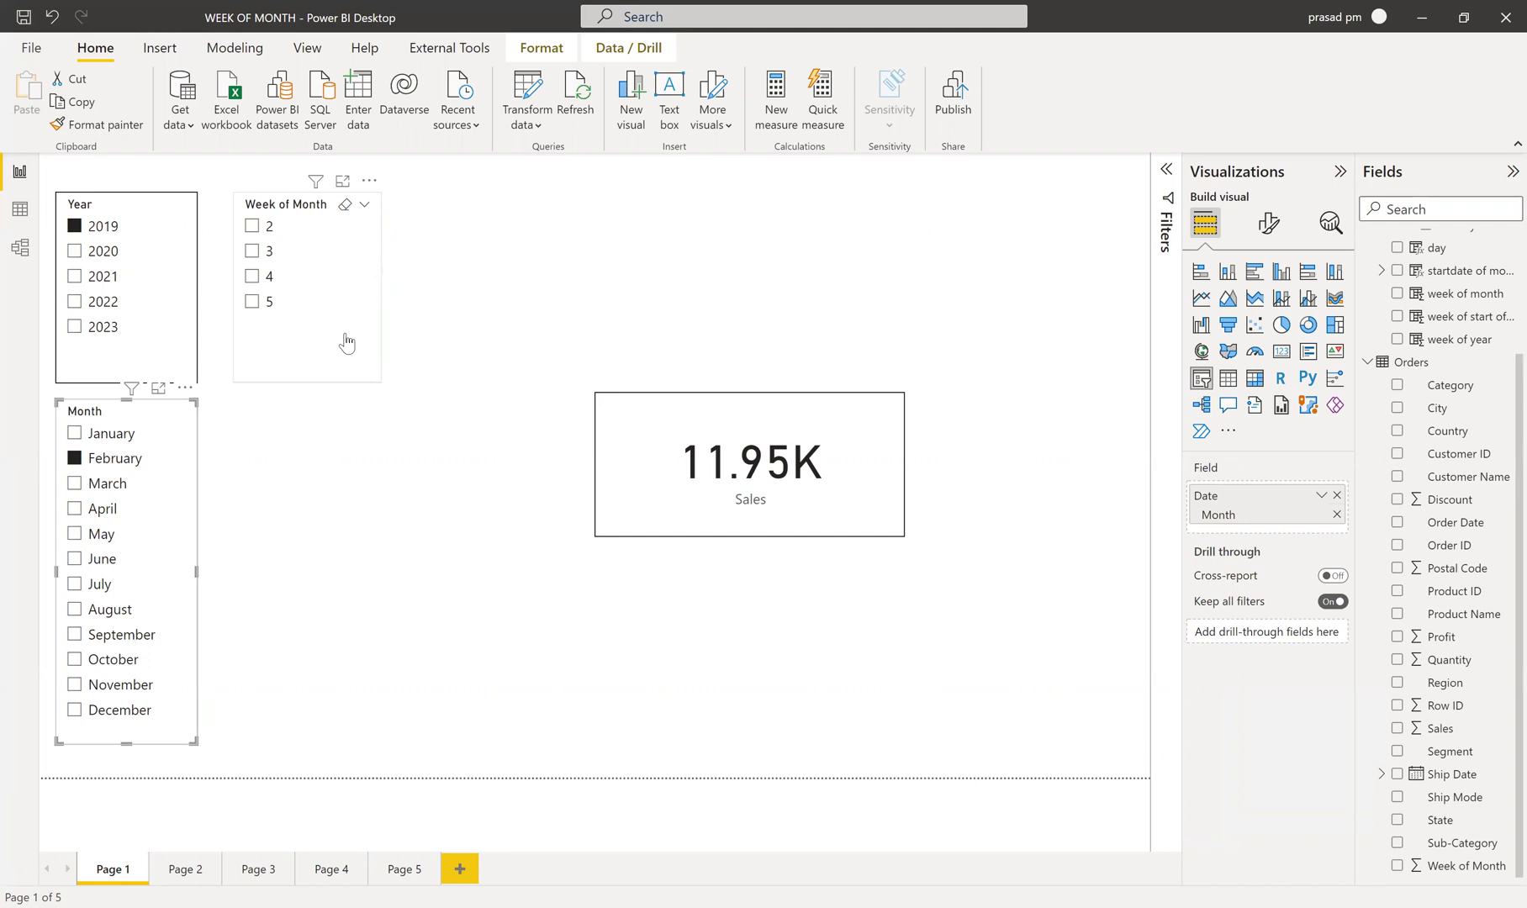
Step: Check Page 4's sales for week 1 of the month and clear the week selection
{"action": "left_click", "coordinate": [329, 877]}
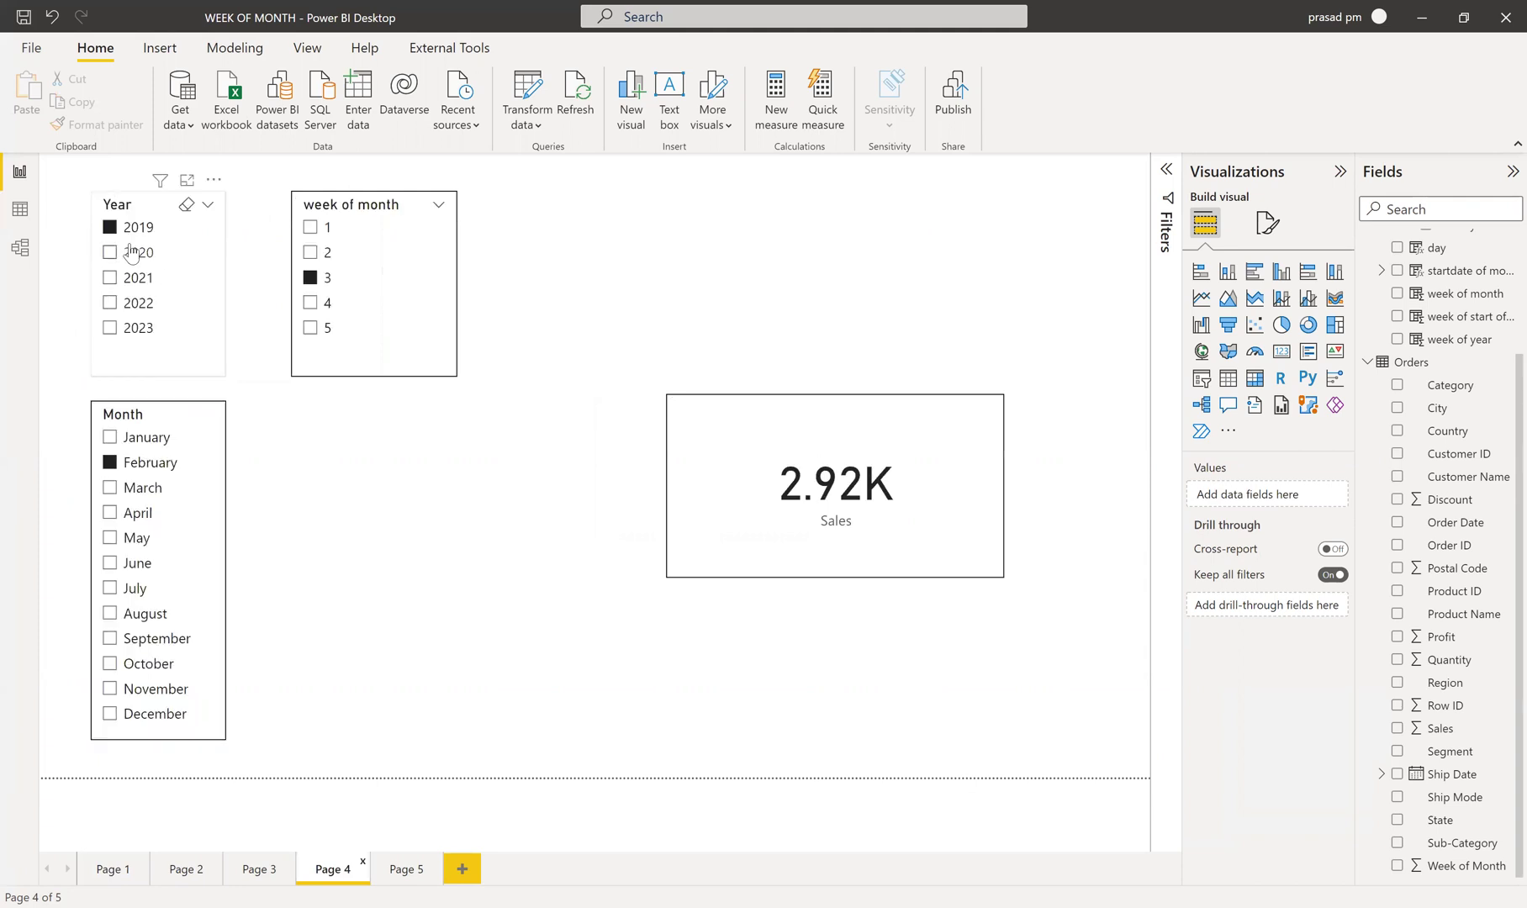
{"action": "left_click", "coordinate": [311, 278]}
{"action": "left_click", "coordinate": [328, 229]}
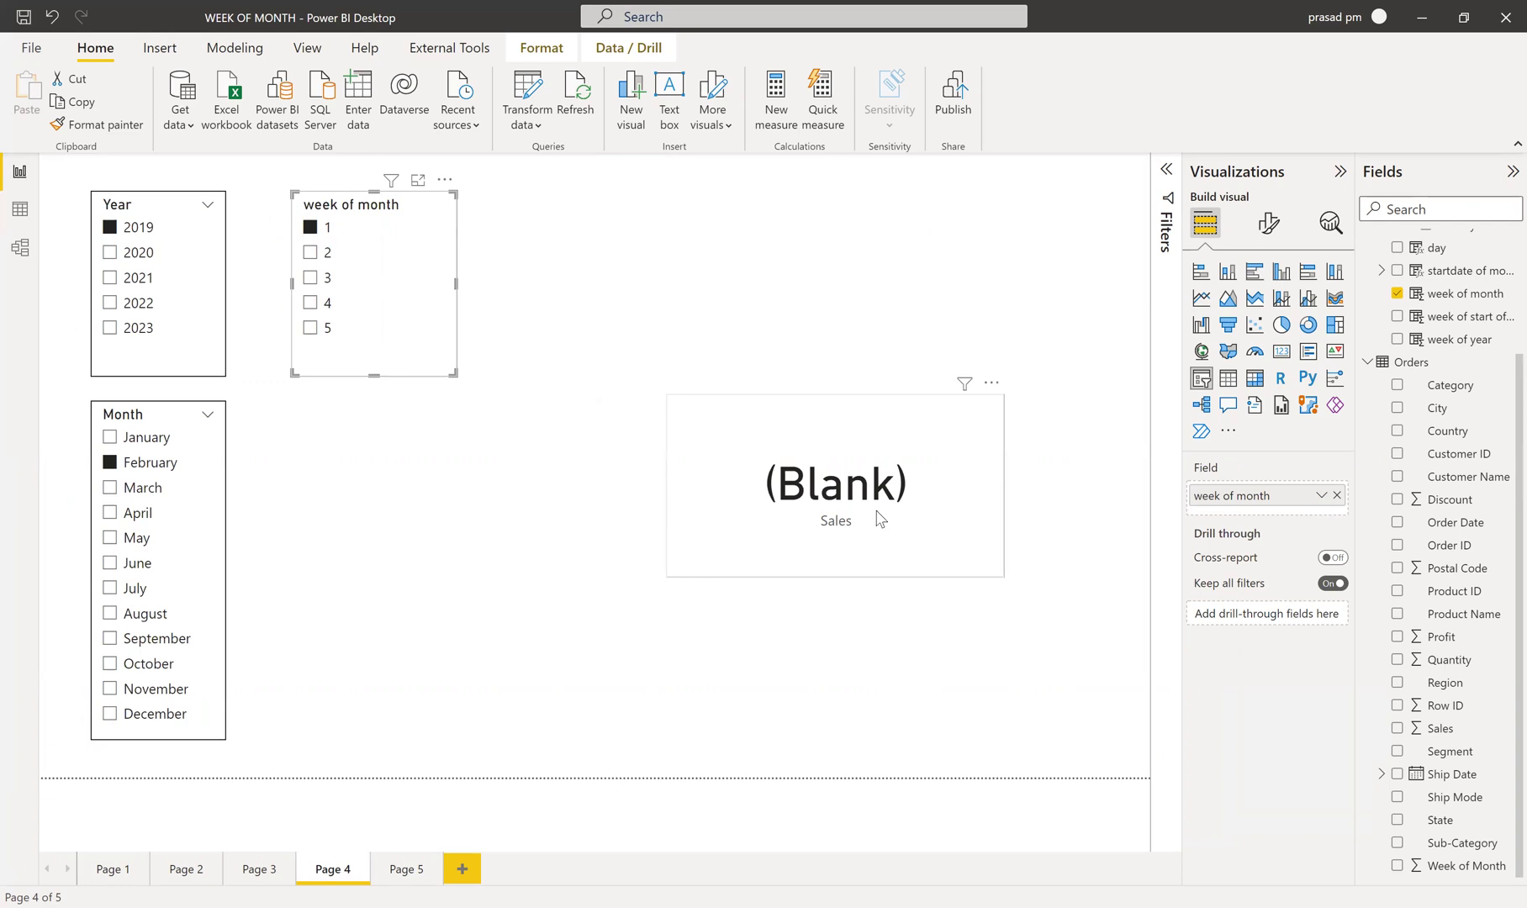
{"action": "left_click", "coordinate": [310, 227]}
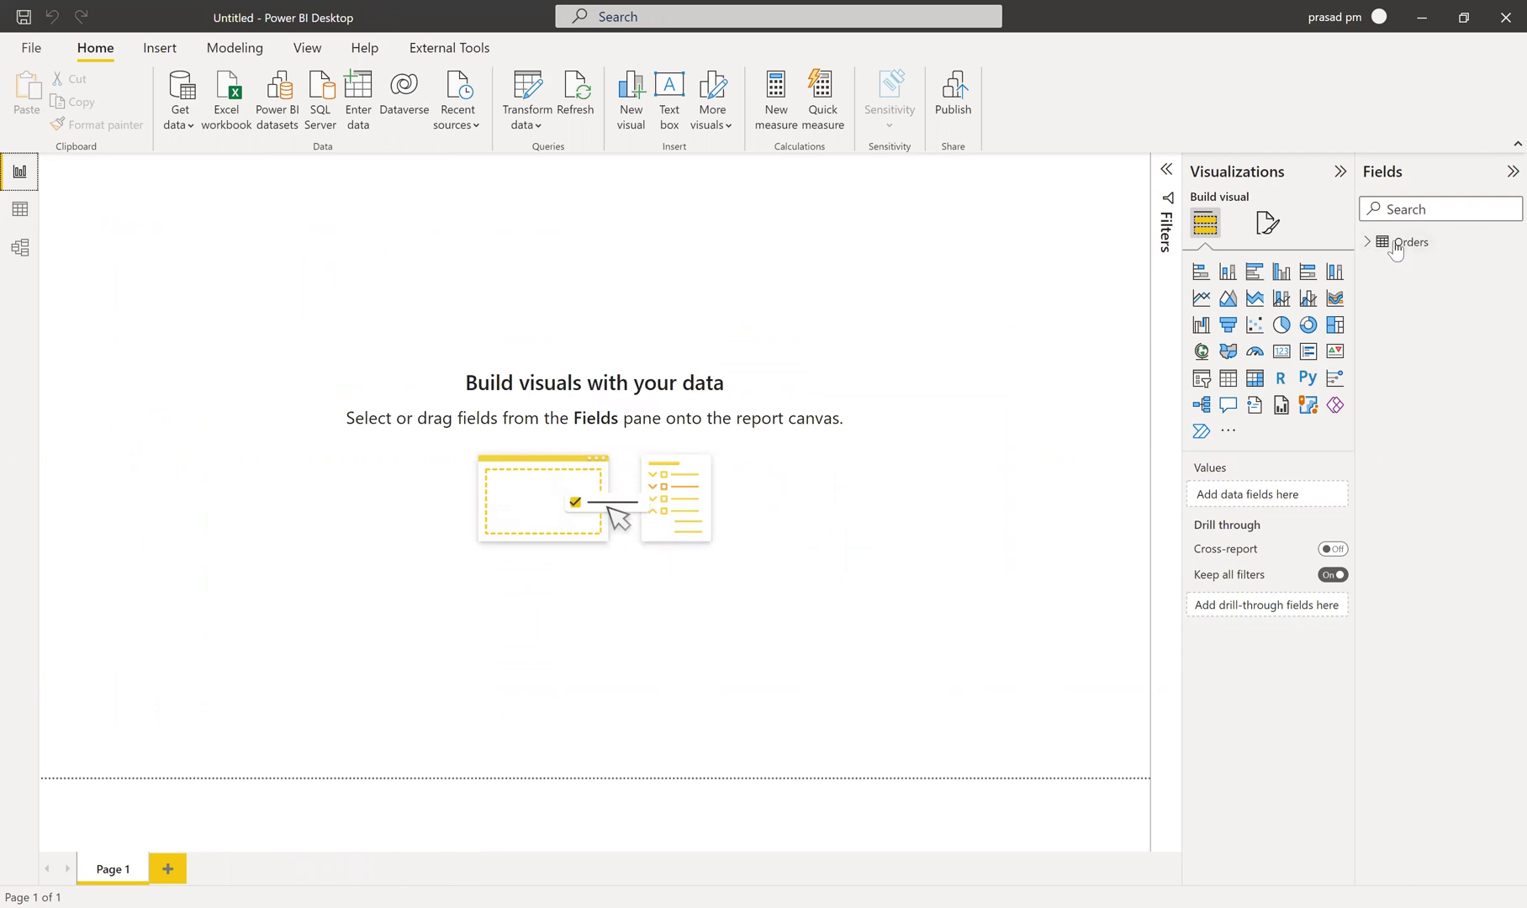
Step: Create a calculated table in the untitled report with the formula dimdate = CALENDARAUTO()
{"action": "left_click", "coordinate": [20, 209]}
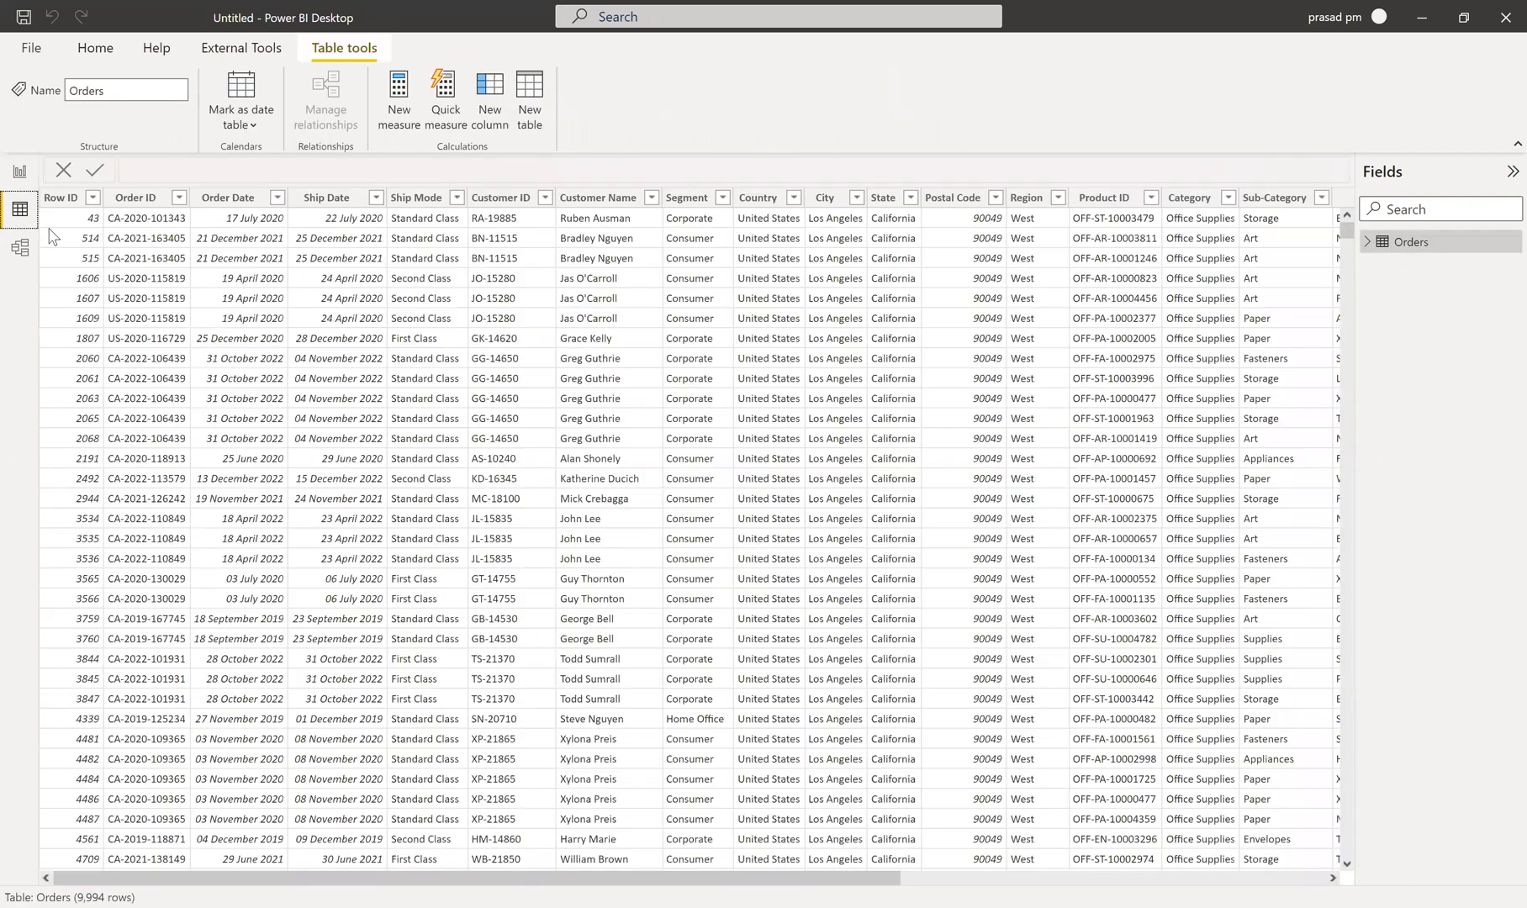
{"action": "left_click", "coordinate": [538, 122]}
{"action": "type", "text": "dimdate"}
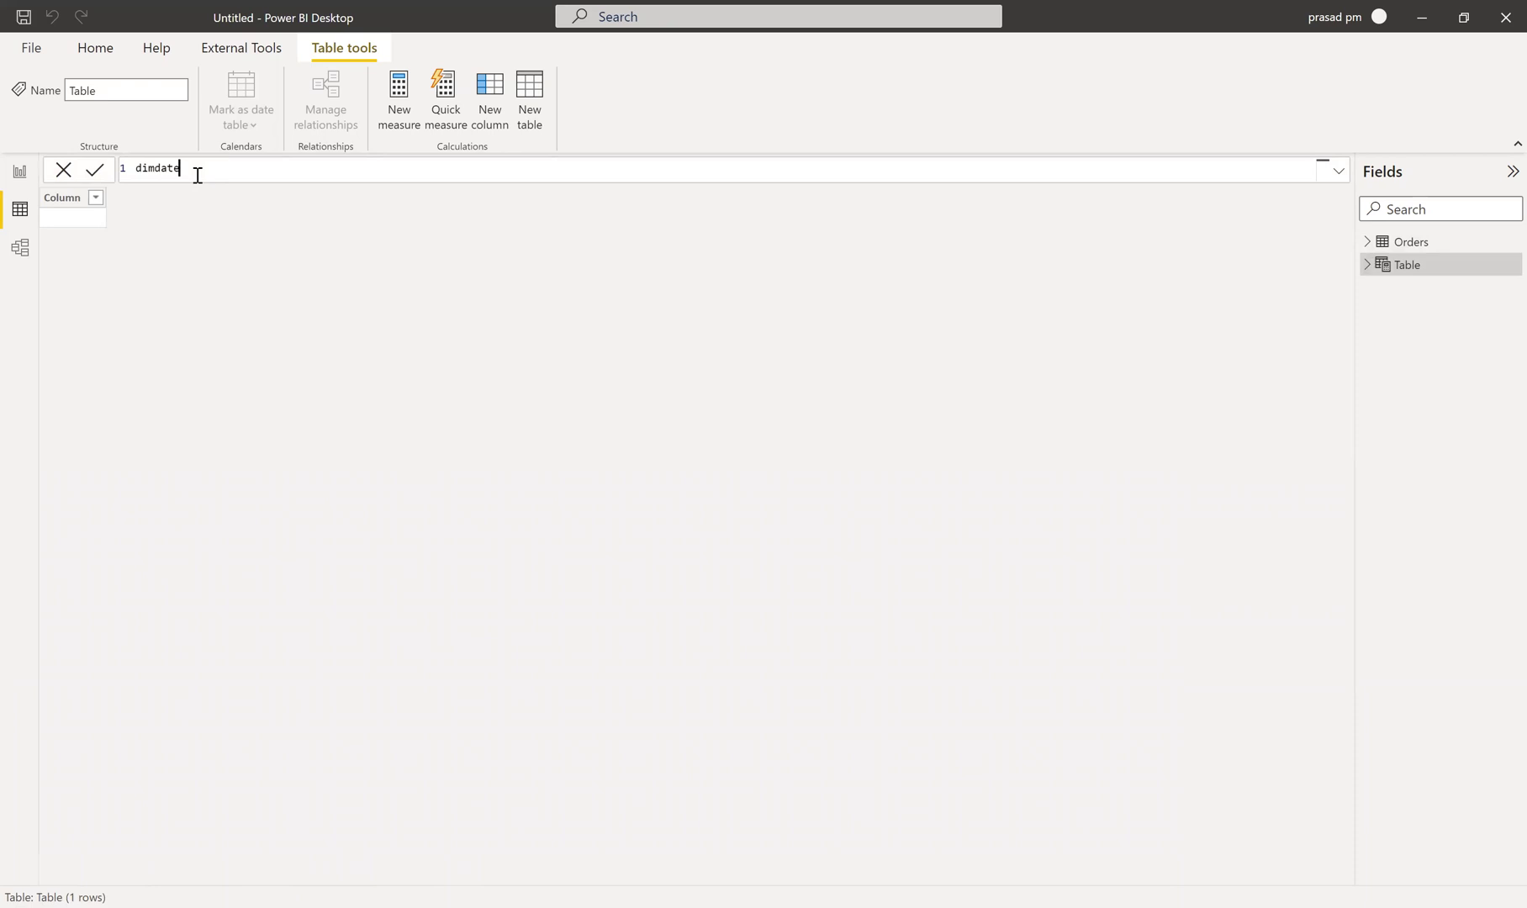
{"action": "type", "text": "=cal"}
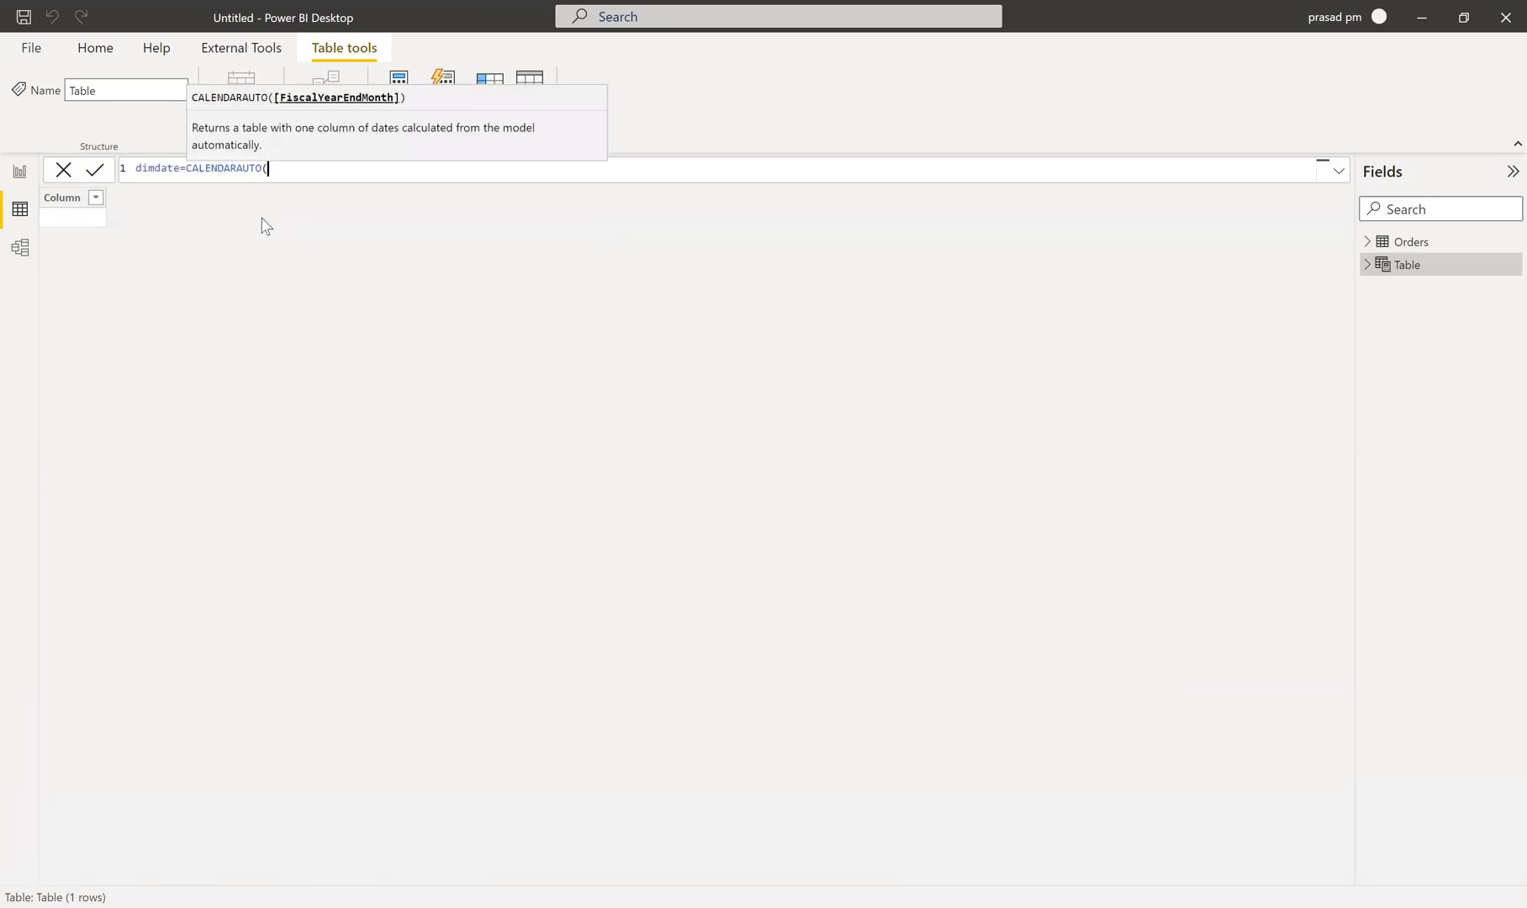
{"action": "left_click", "coordinate": [262, 220]}
{"action": "type", "text": ")"}
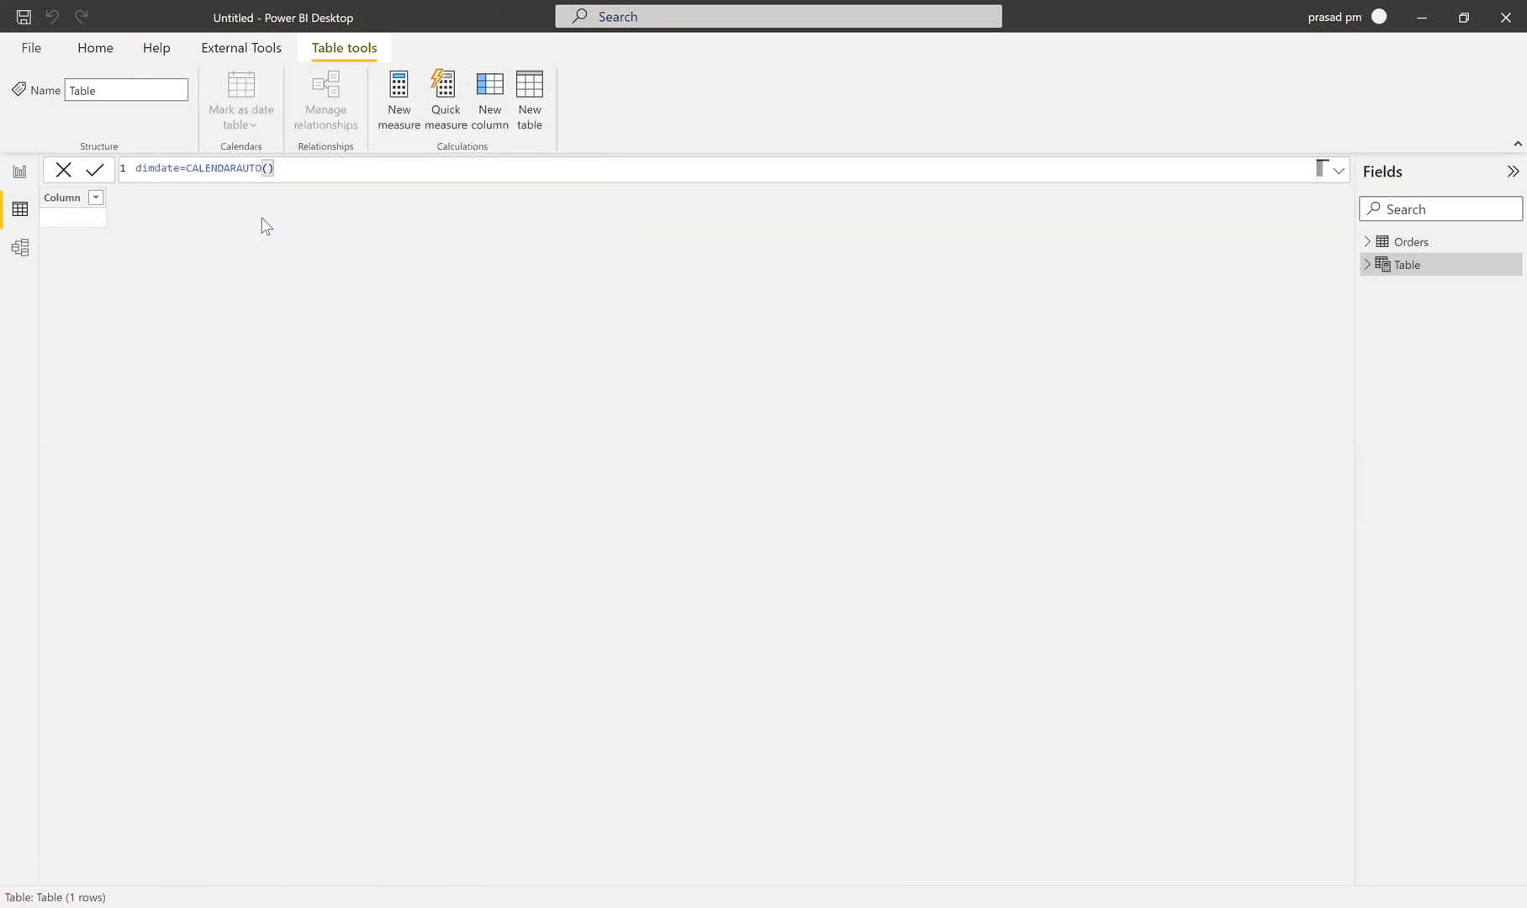
{"action": "key", "text": "Return"}
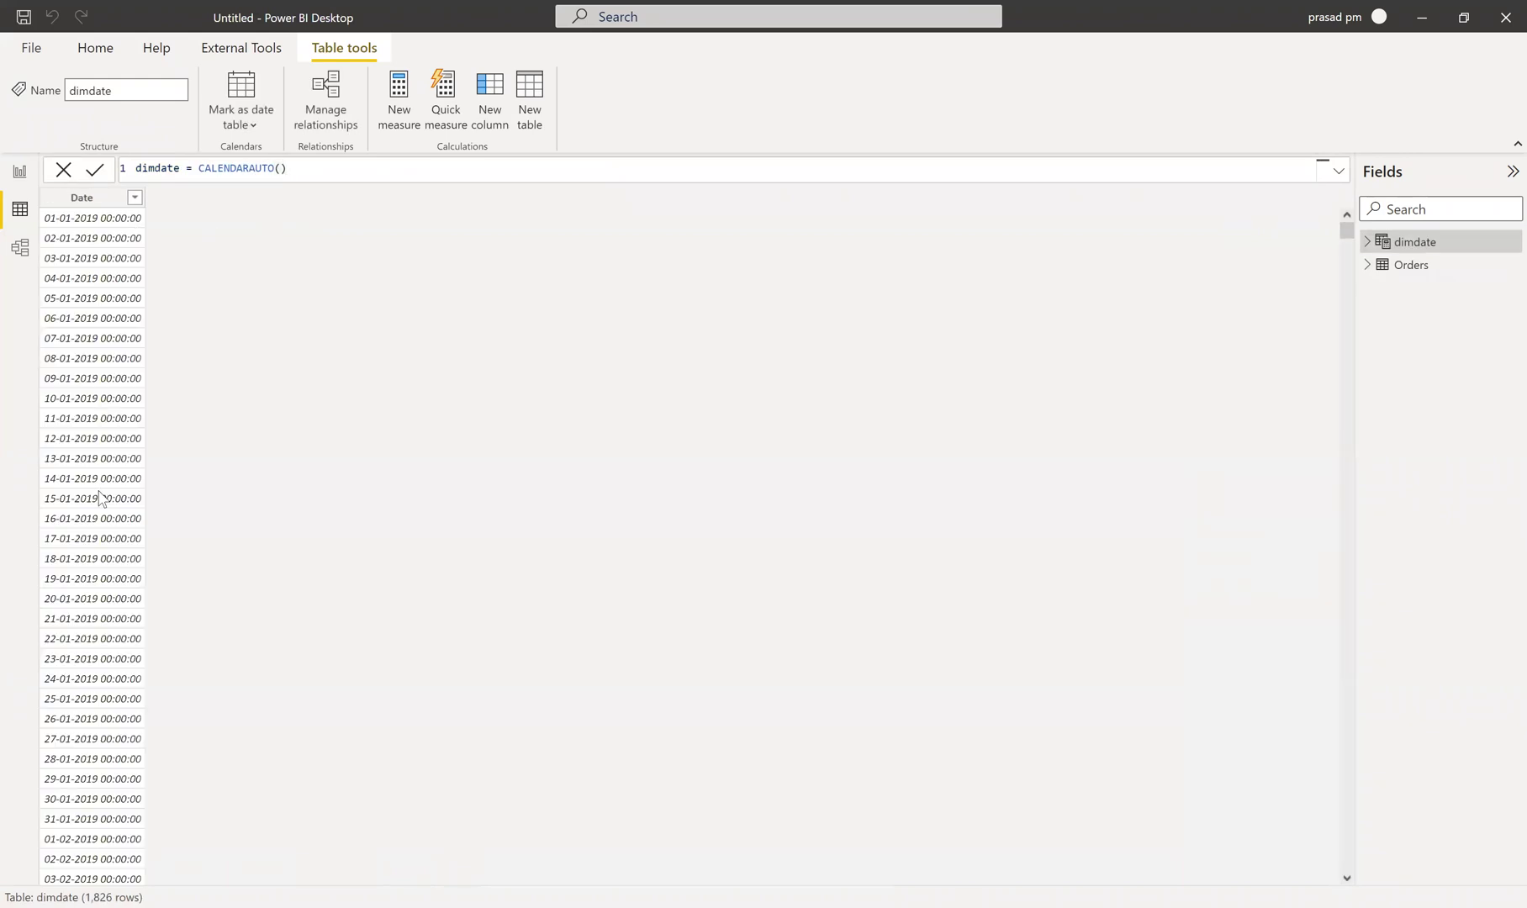
Step: Create a relationship between dimdate's Date and Orders' Order Date in the model, and return to the table data
{"action": "left_click", "coordinate": [22, 250]}
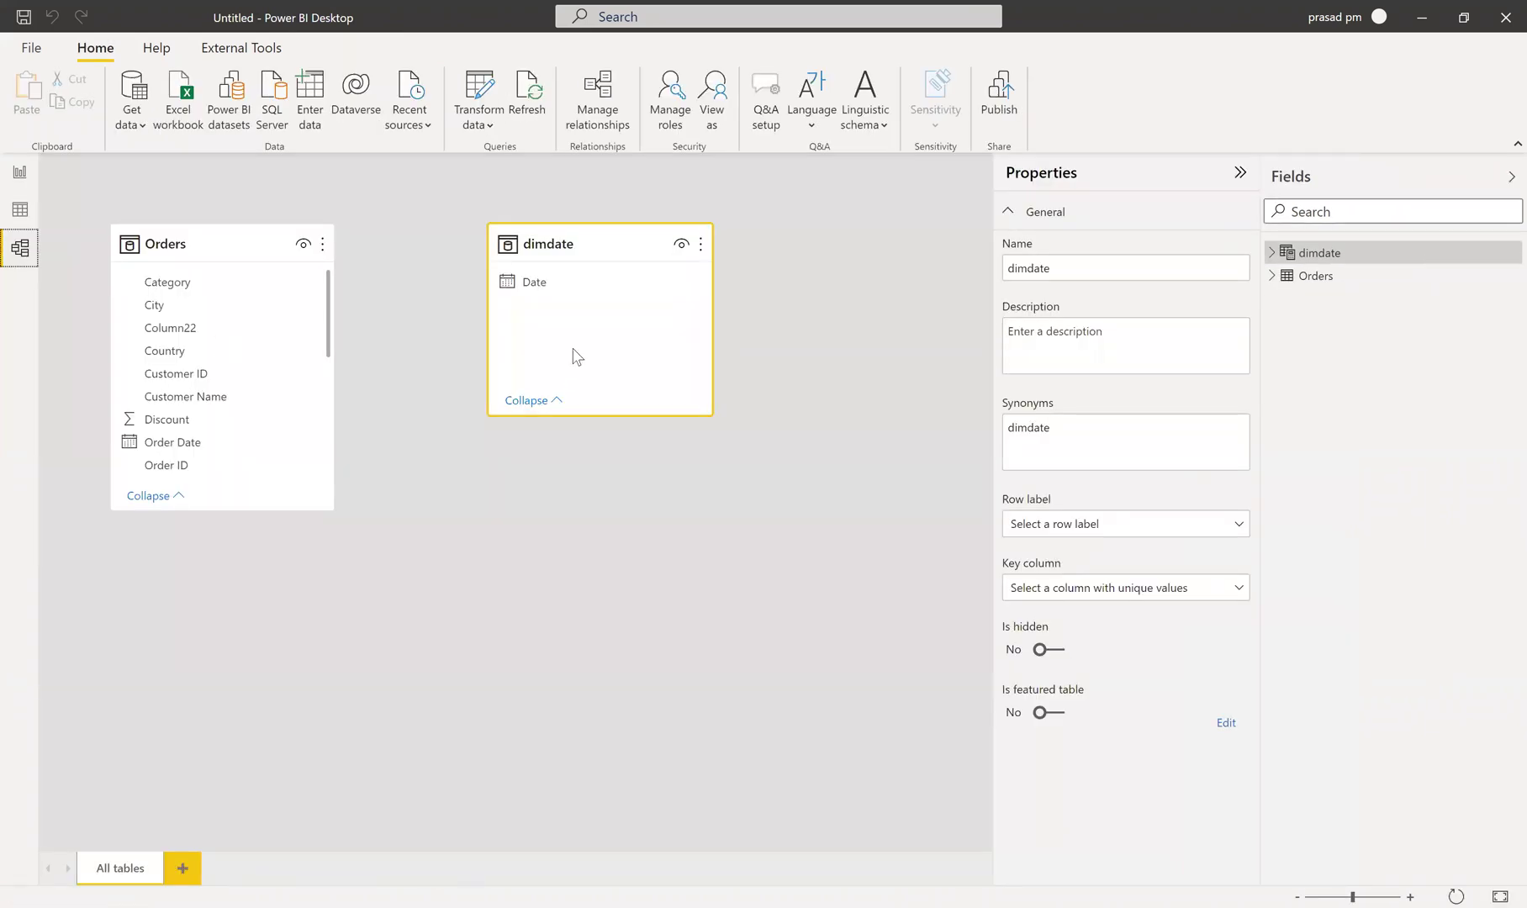
{"action": "left_click_drag", "start_coordinate": [531, 286], "coordinate": [240, 443]}
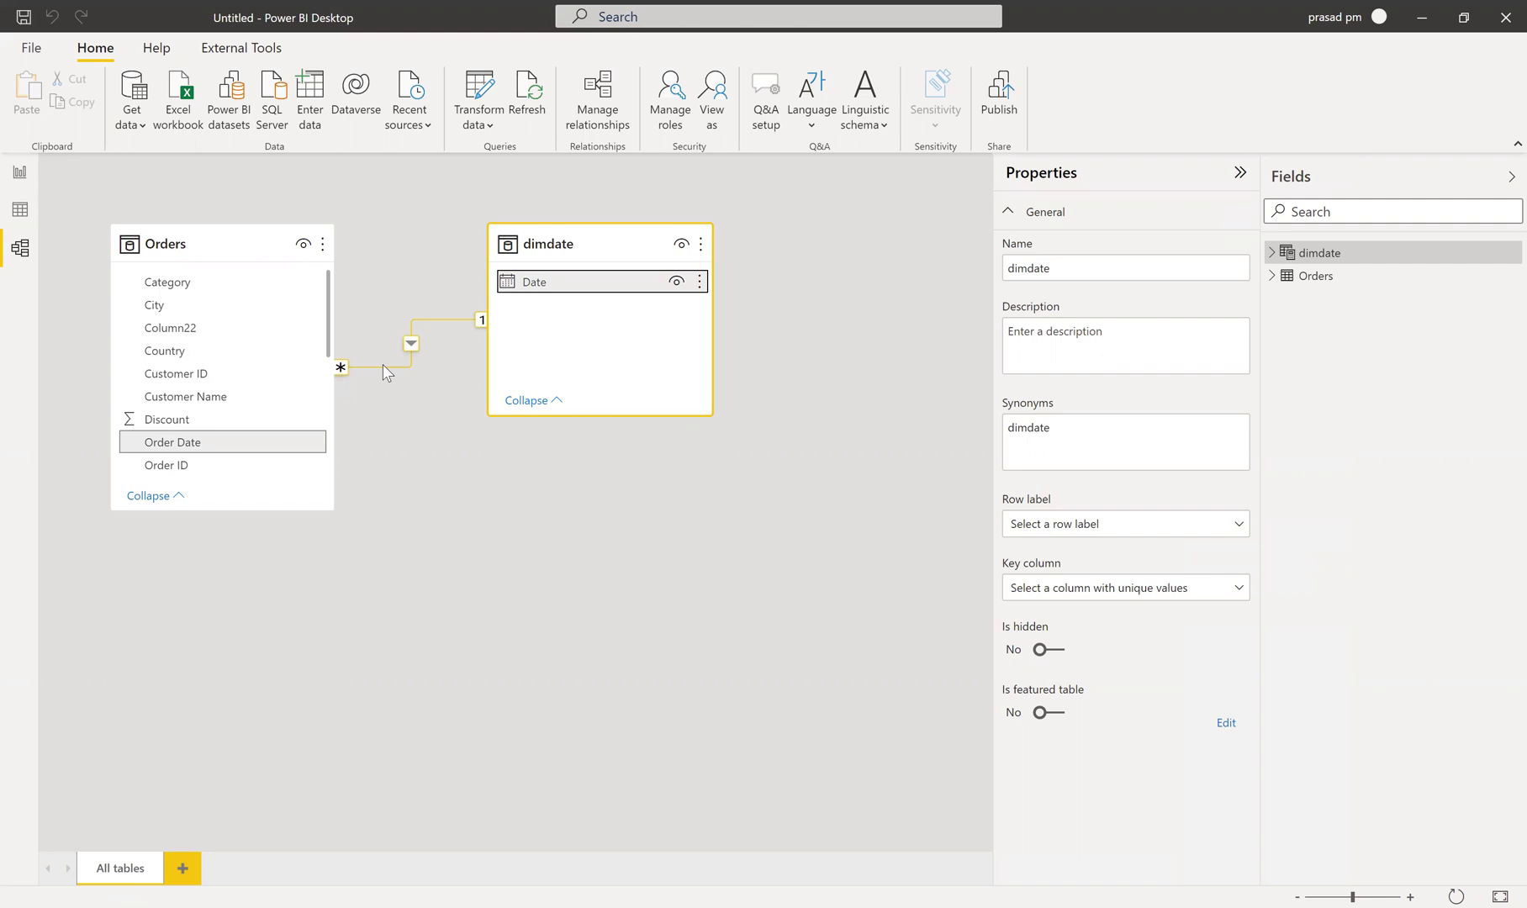
{"action": "left_click", "coordinate": [13, 224]}
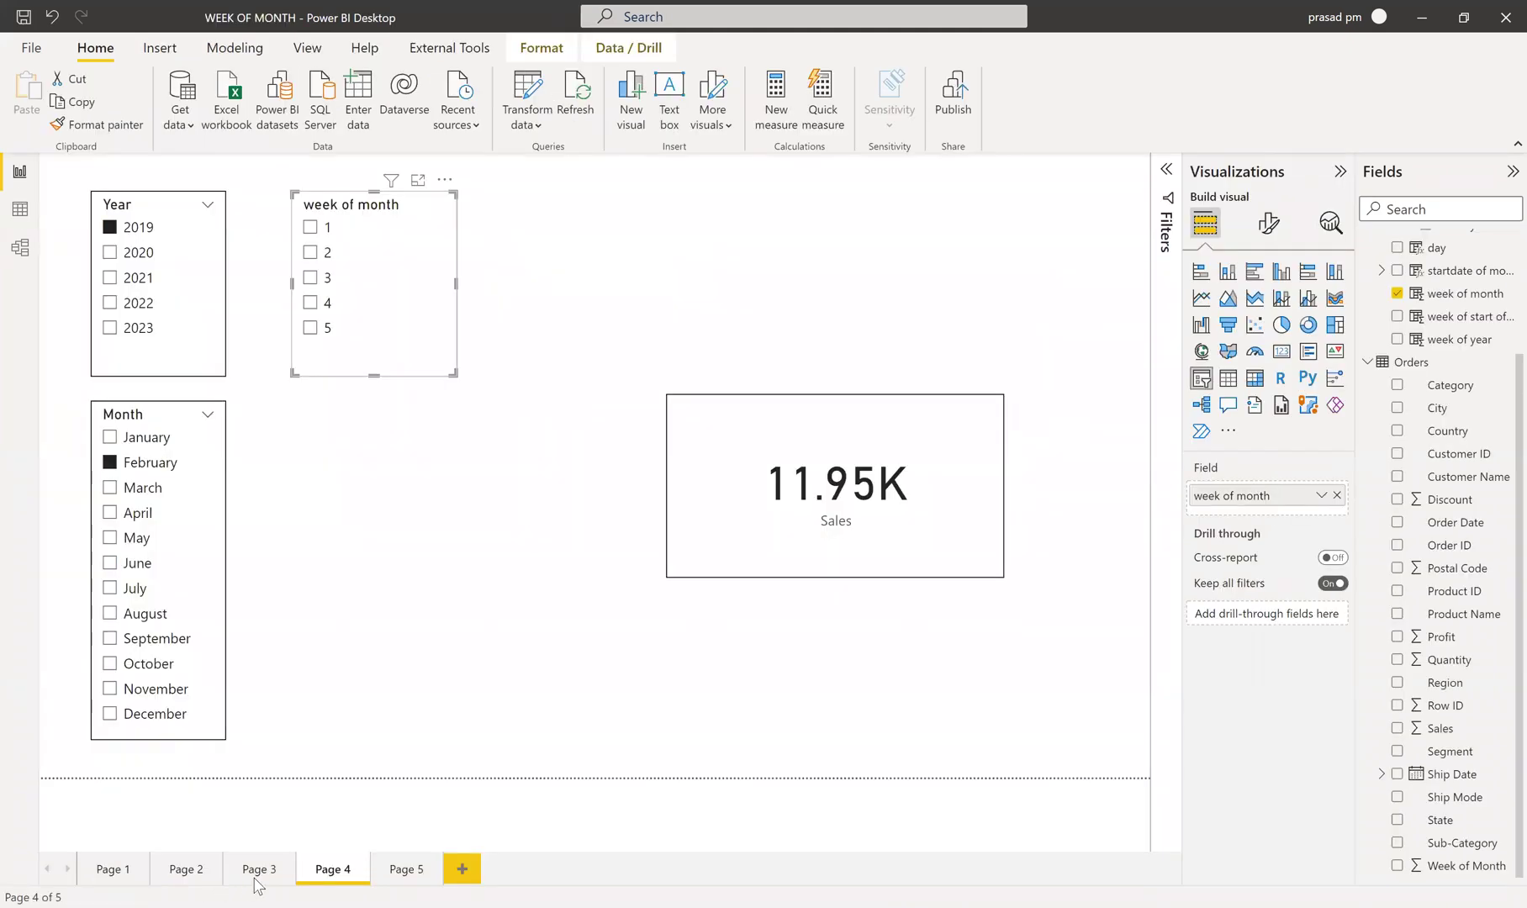
Step: On Page 3 of the WEEK OF MONTH report, outline each week row of the April 2022 calendar with a red rectangle
{"action": "left_click", "coordinate": [258, 875]}
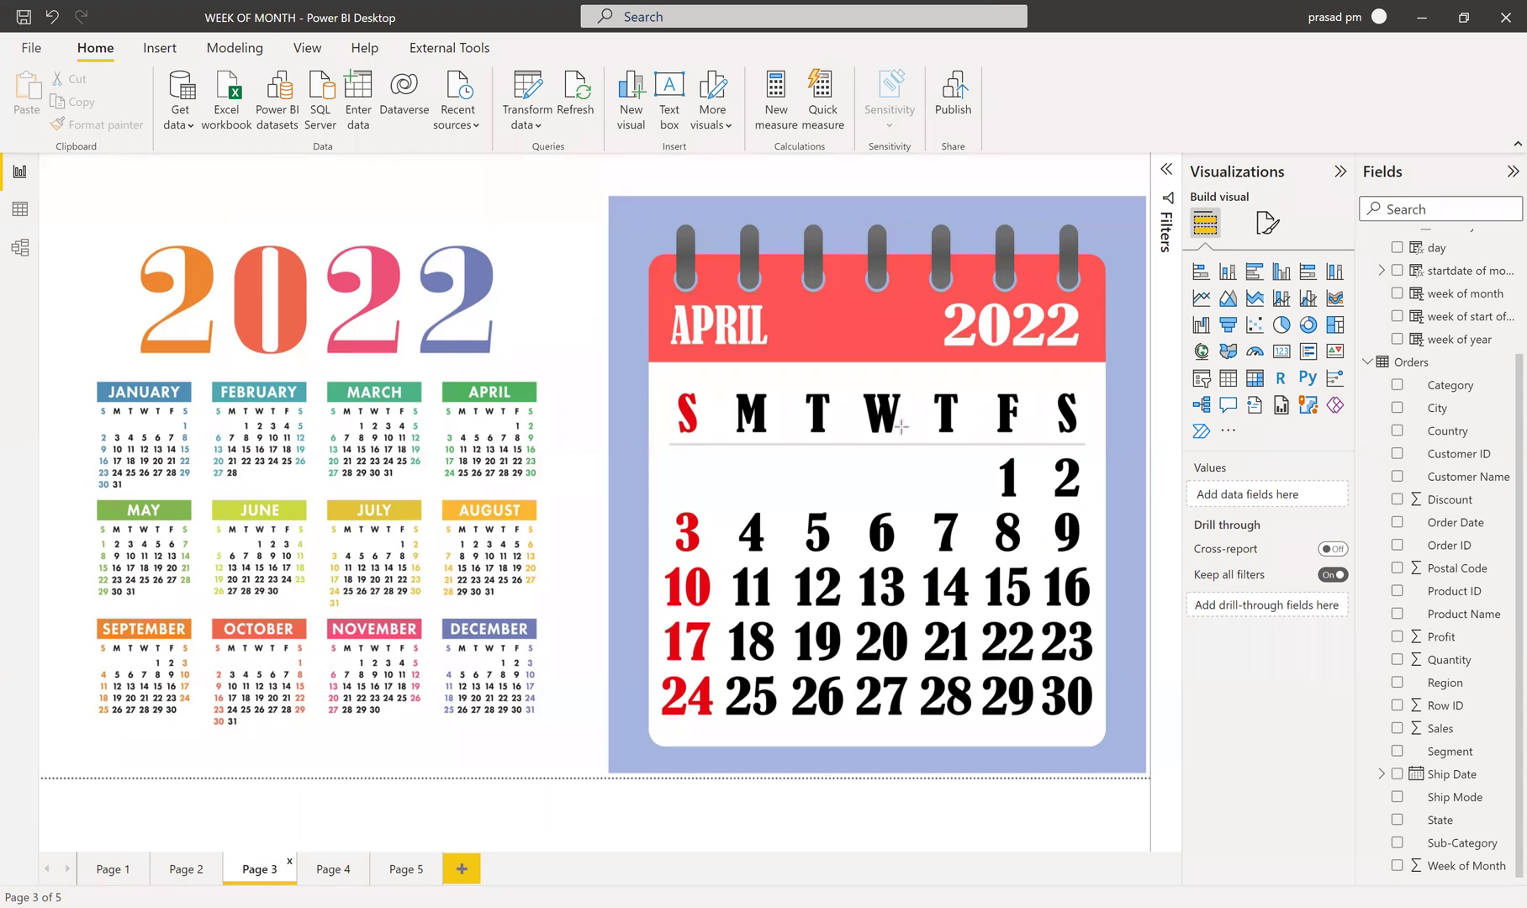
{"action": "mouse_move", "coordinate": [968, 452]}
{"action": "left_mouse_down"}
{"action": "mouse_move", "coordinate": [977, 490]}
{"action": "mouse_move", "coordinate": [1085, 503]}
{"action": "left_mouse_up"}
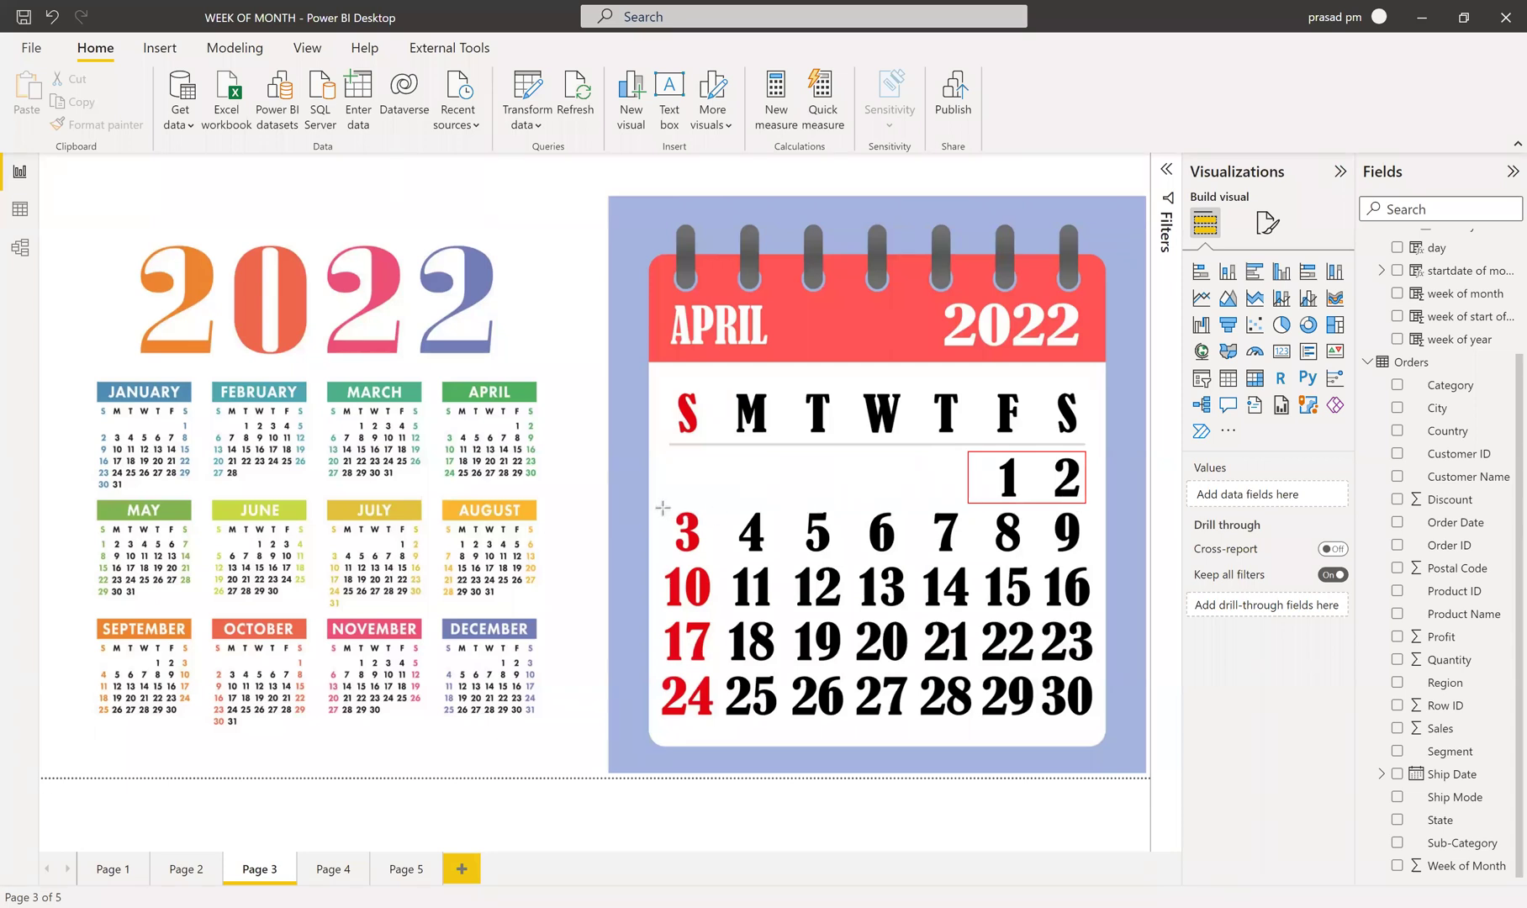
{"action": "mouse_move", "coordinate": [662, 507]}
{"action": "left_mouse_down"}
{"action": "mouse_move", "coordinate": [777, 540]}
{"action": "mouse_move", "coordinate": [1085, 559]}
{"action": "left_mouse_up"}
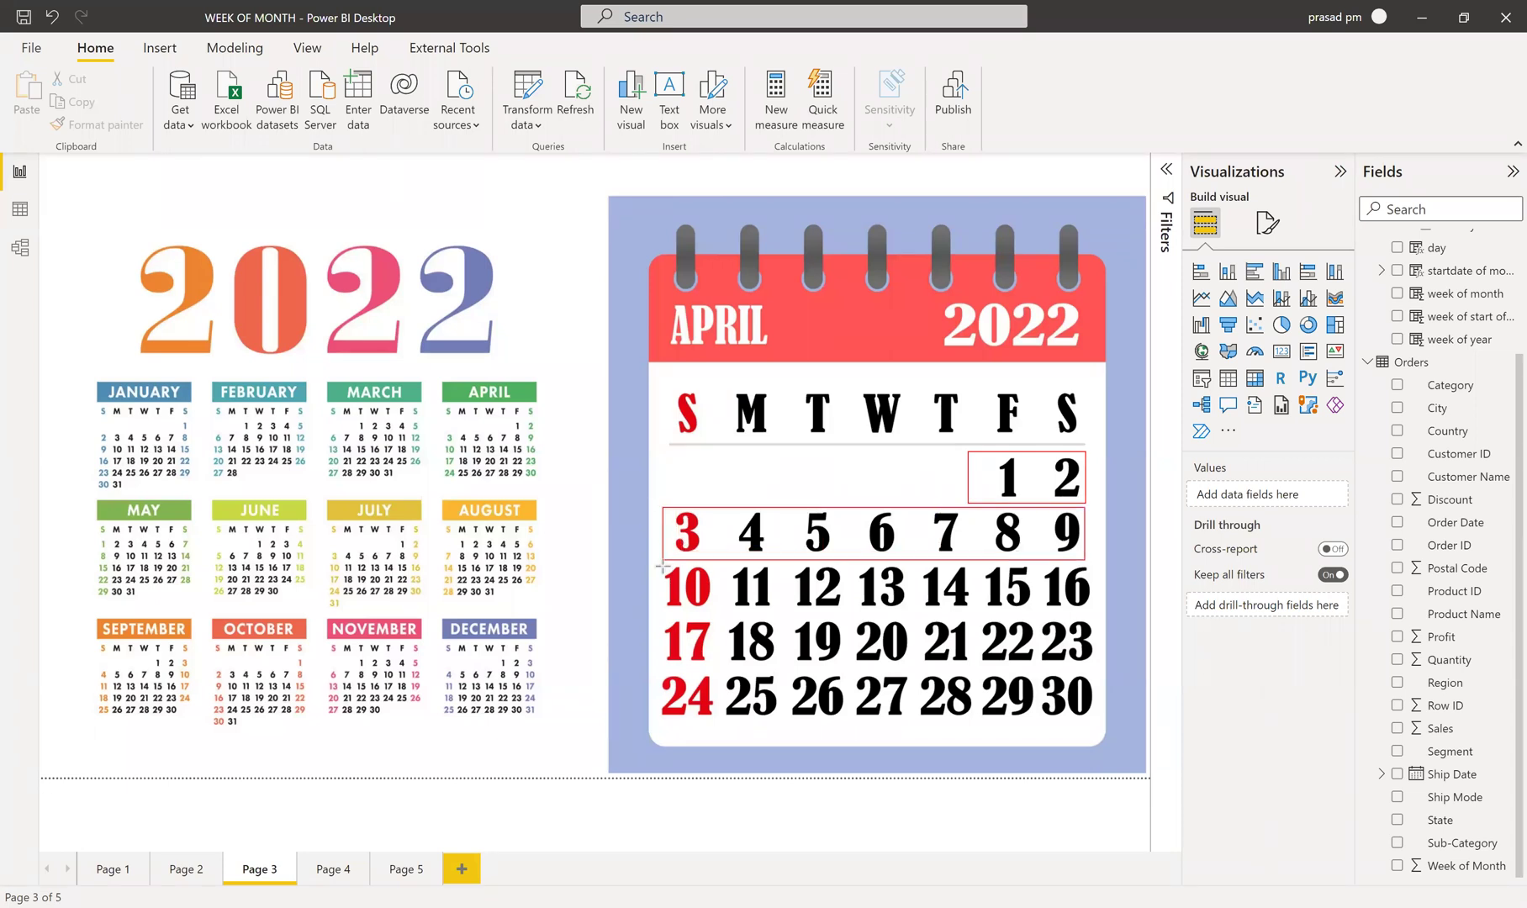
{"action": "left_click_drag", "start_coordinate": [661, 566], "coordinate": [1092, 622]}
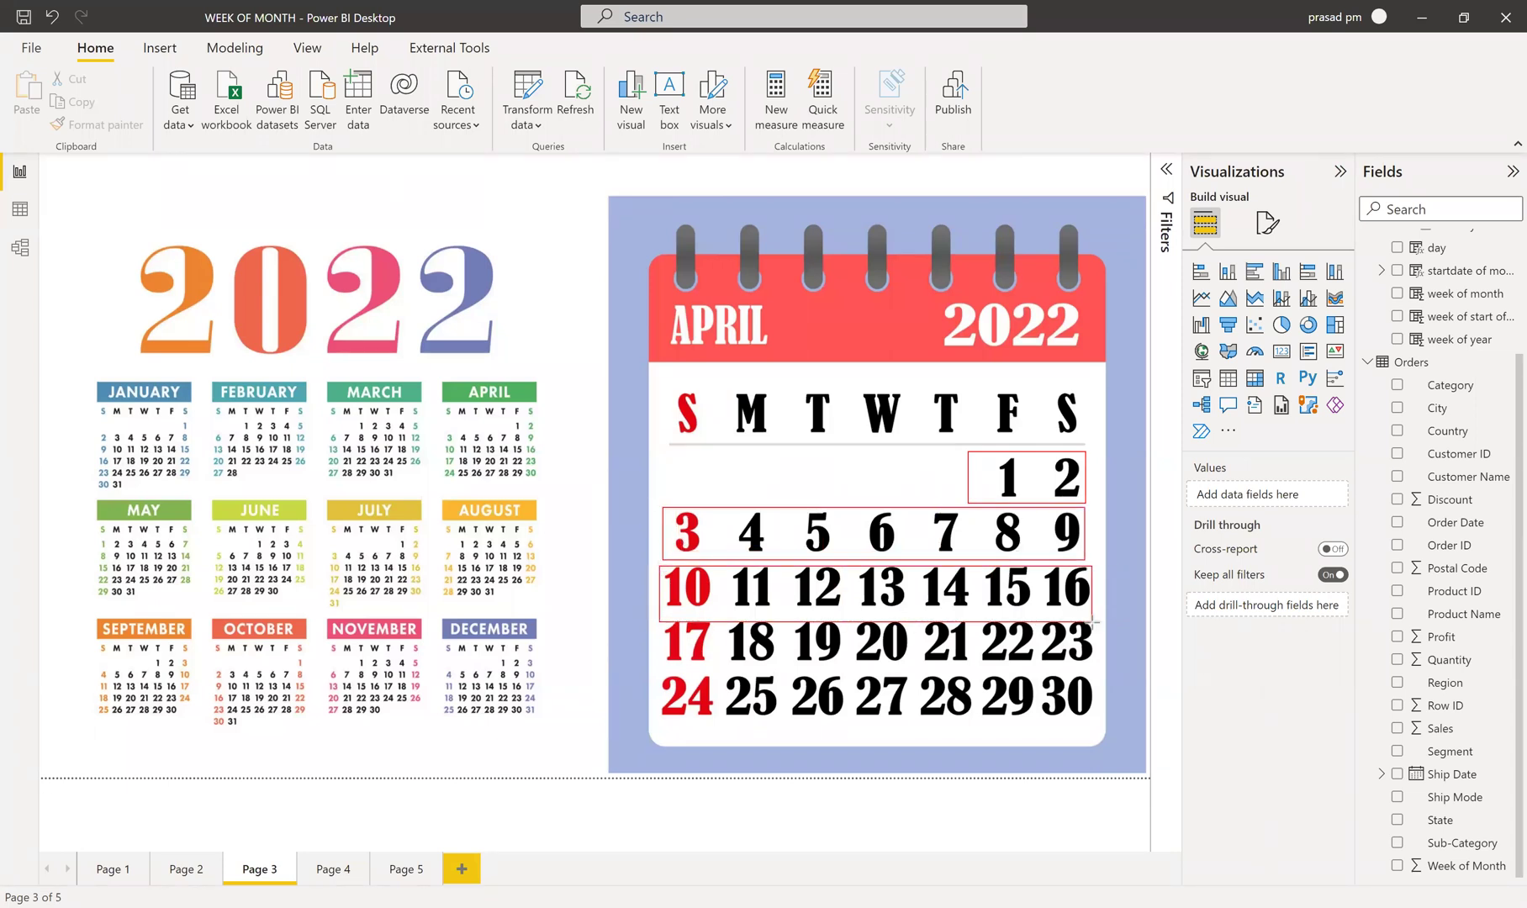
{"action": "left_click_drag", "start_coordinate": [654, 624], "coordinate": [1090, 669]}
{"action": "left_click_drag", "start_coordinate": [651, 684], "coordinate": [1093, 728]}
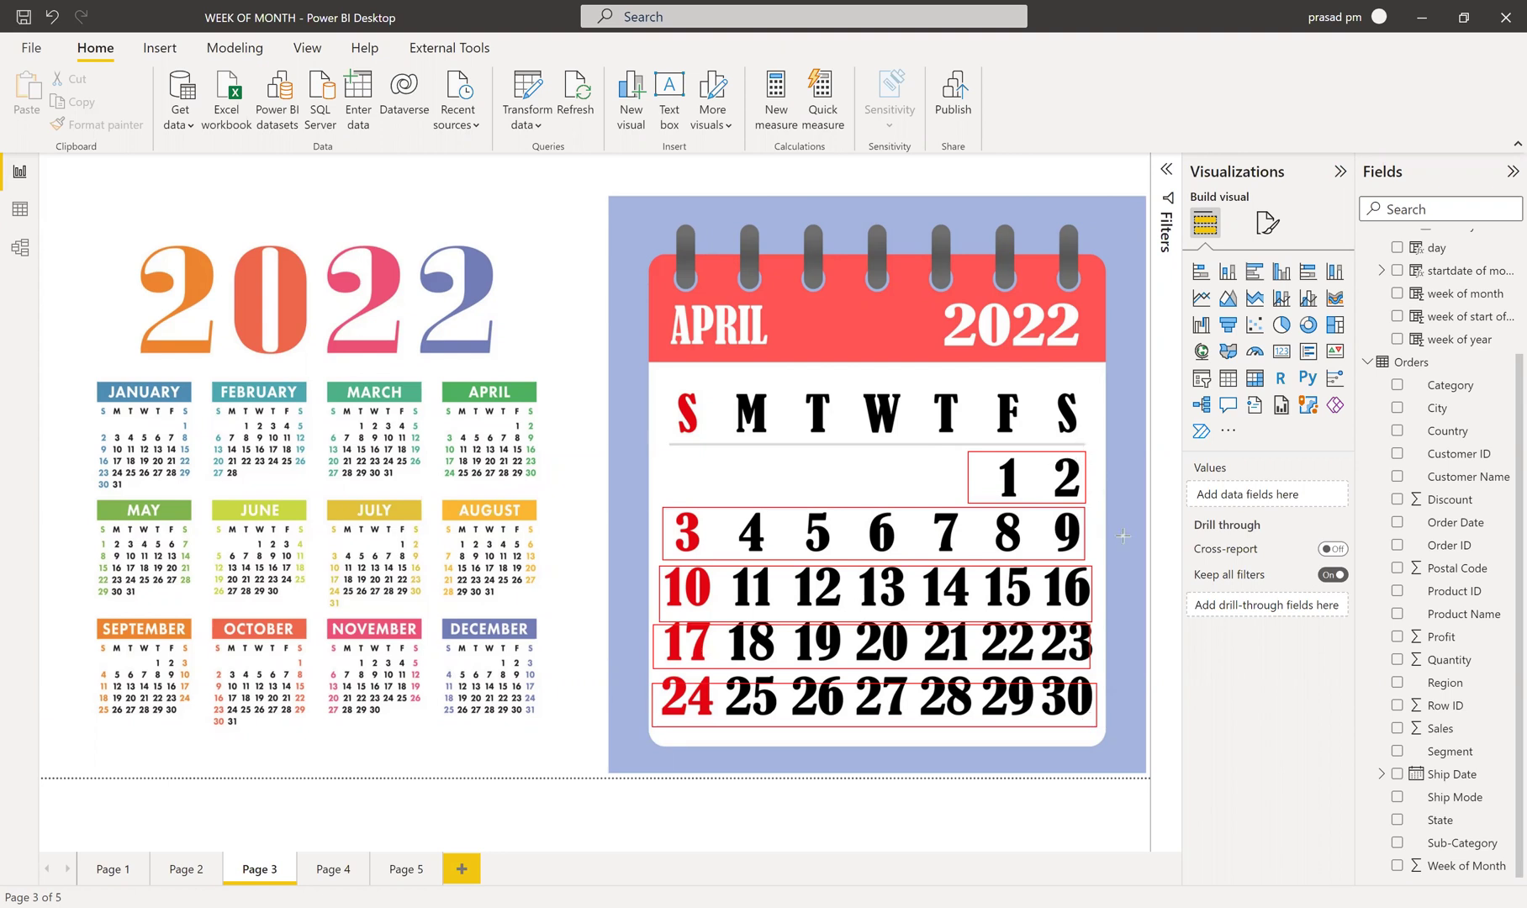
Step: Box the dates 9 and 1 on the April calendar, add a check mark beside the second week, and erase the annotations
{"action": "left_click_drag", "start_coordinate": [1095, 654], "coordinate": [1100, 664]}
{"action": "left_click_drag", "start_coordinate": [1043, 514], "coordinate": [1091, 559]}
{"action": "mouse_move", "coordinate": [985, 456]}
{"action": "left_mouse_down"}
{"action": "mouse_move", "coordinate": [1005, 502]}
{"action": "mouse_move", "coordinate": [1030, 502]}
{"action": "left_mouse_up"}
{"action": "mouse_move", "coordinate": [1129, 528]}
{"action": "left_mouse_down"}
{"action": "mouse_move", "coordinate": [1093, 543]}
{"action": "mouse_move", "coordinate": [1127, 528]}
{"action": "left_mouse_up"}
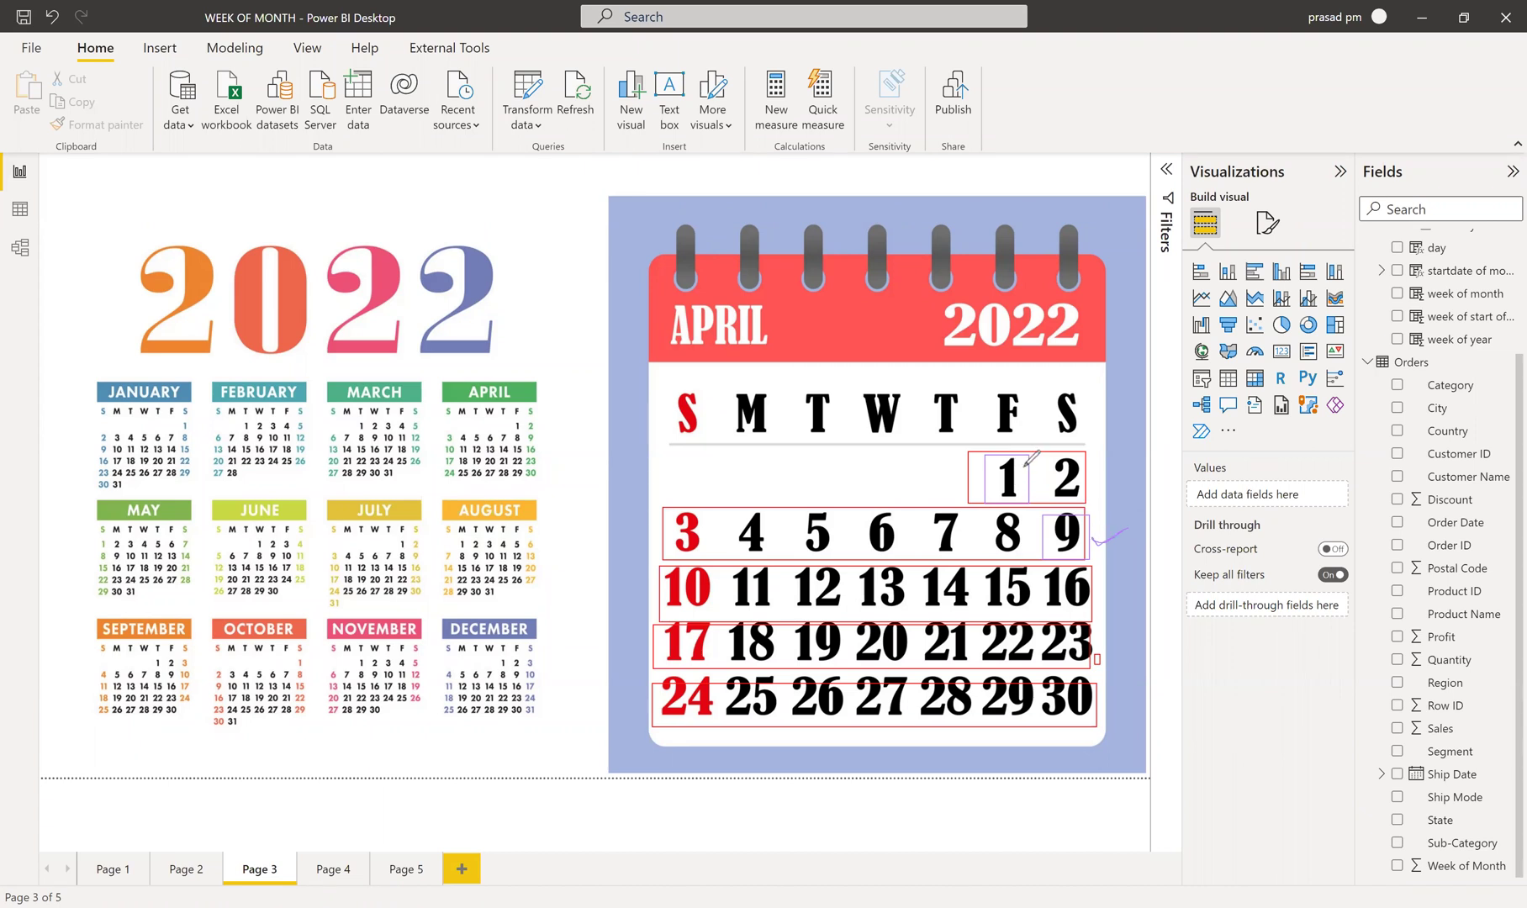
{"action": "mouse_move", "coordinate": [1025, 463]}
{"action": "left_mouse_down"}
{"action": "mouse_move", "coordinate": [1032, 477]}
{"action": "mouse_move", "coordinate": [1062, 455]}
{"action": "left_mouse_up"}
{"action": "left_click_drag", "start_coordinate": [1097, 417], "coordinate": [1121, 449]}
{"action": "key", "text": "e"}
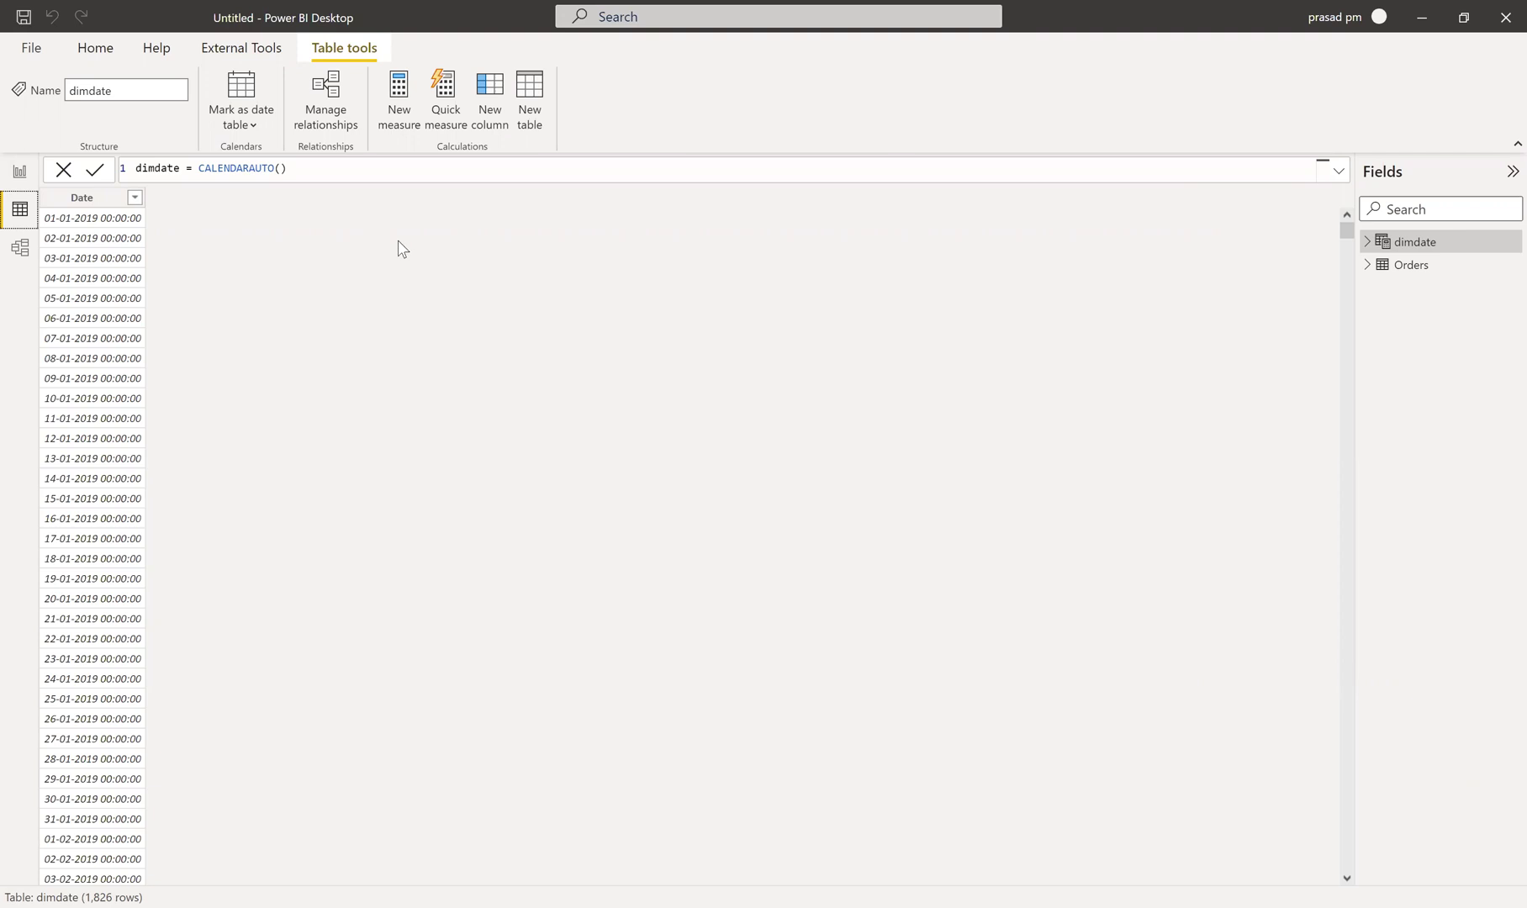
Step: Add a calculated column to dimdate with the formula week of year = WEEKNUM(dimdate[Date])
{"action": "right_click", "coordinate": [94, 204]}
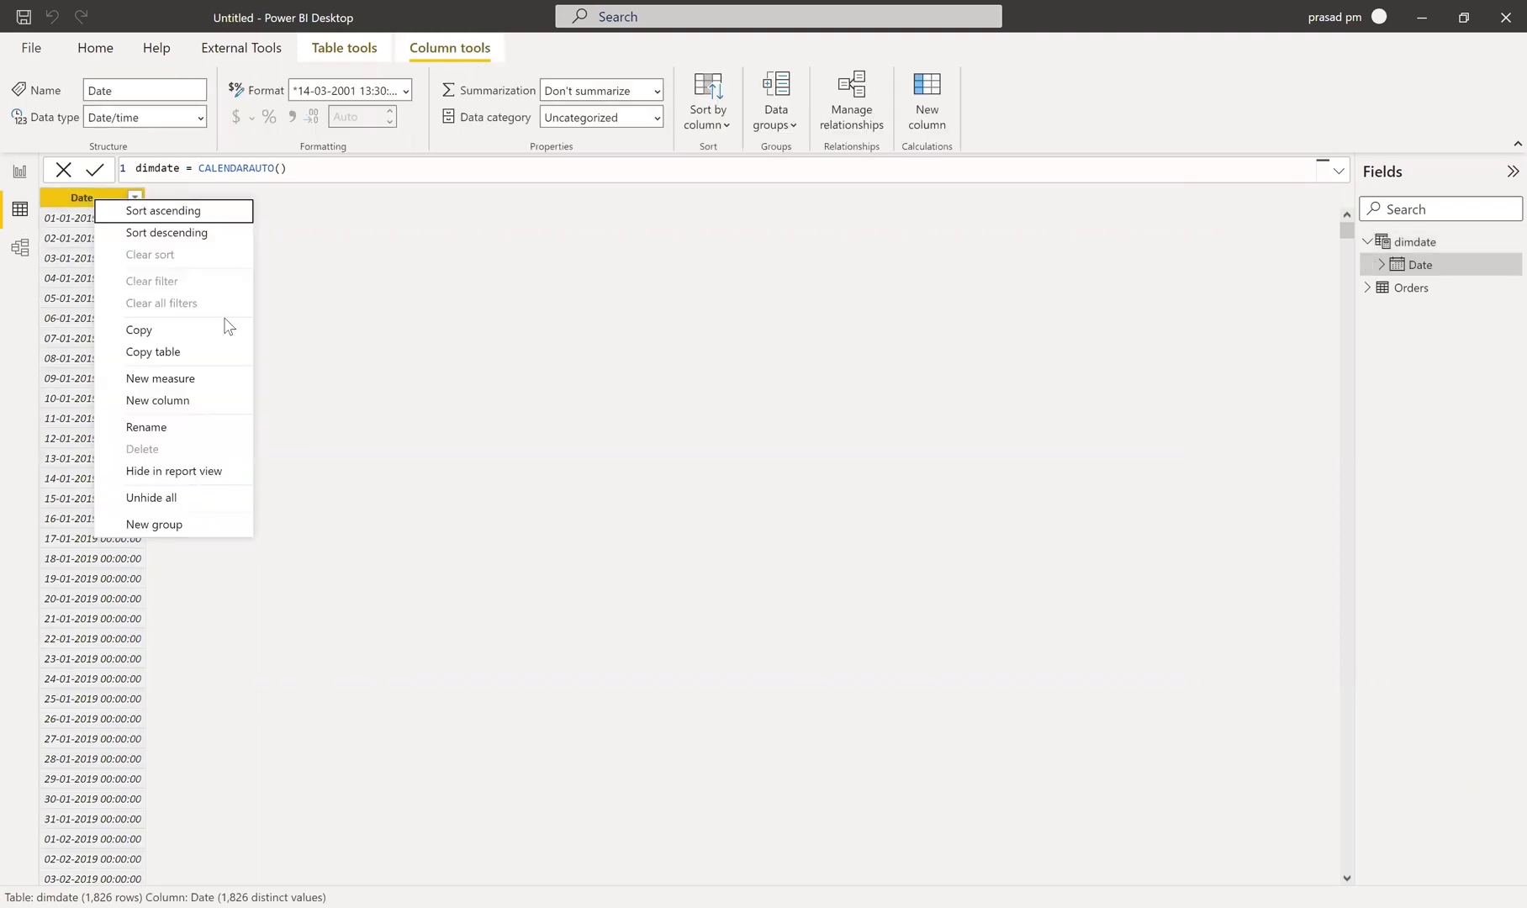
{"action": "left_click", "coordinate": [175, 403]}
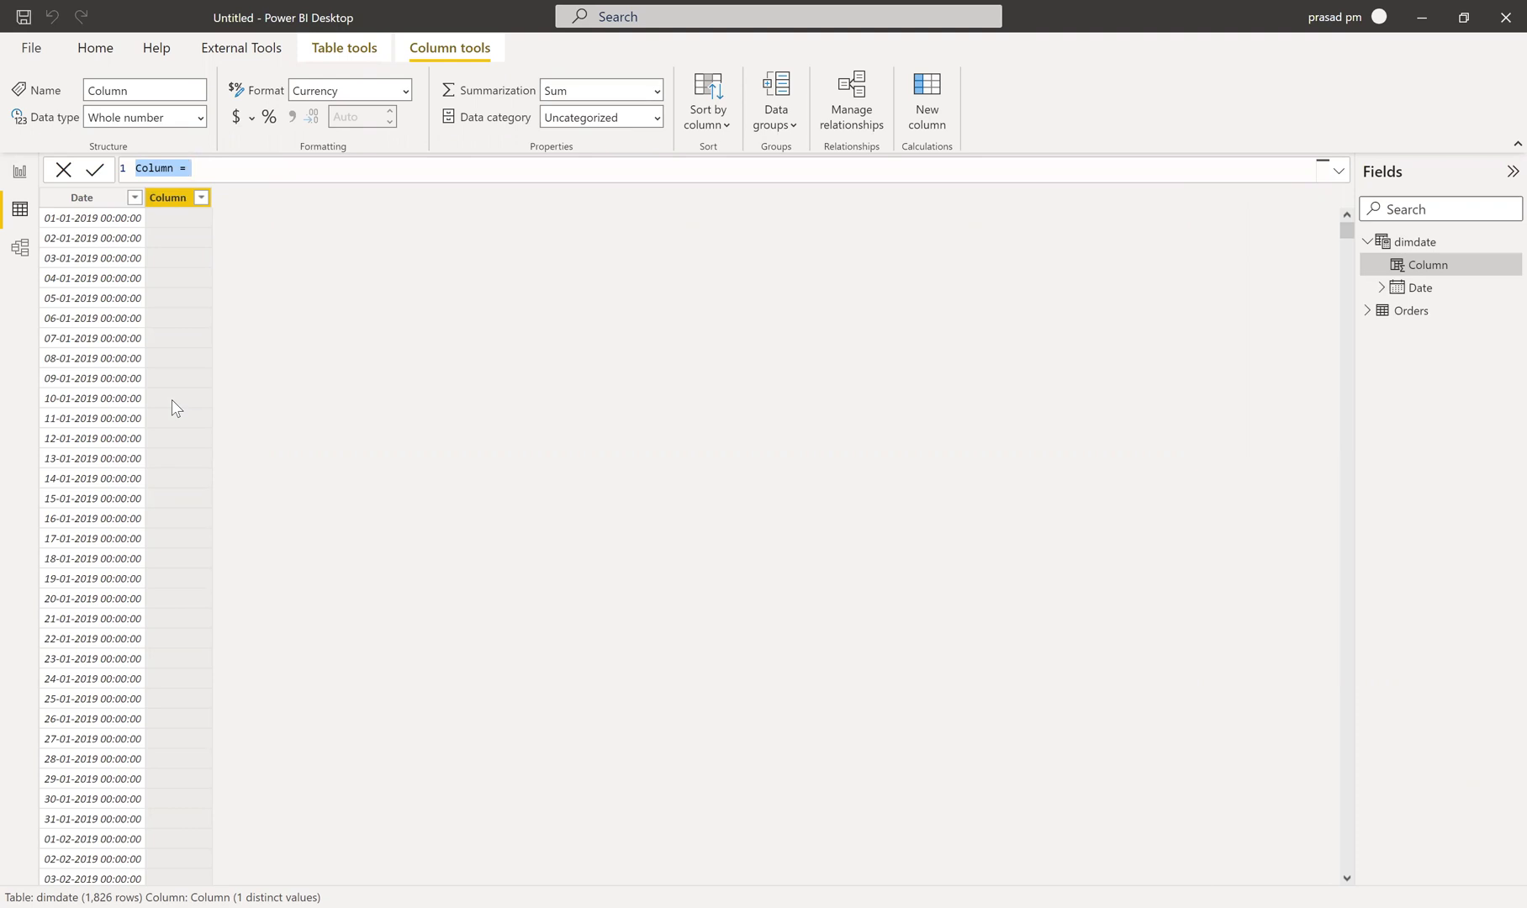
{"action": "key", "text": "BackSpace"}
{"action": "type", "text": "week of year=week"}
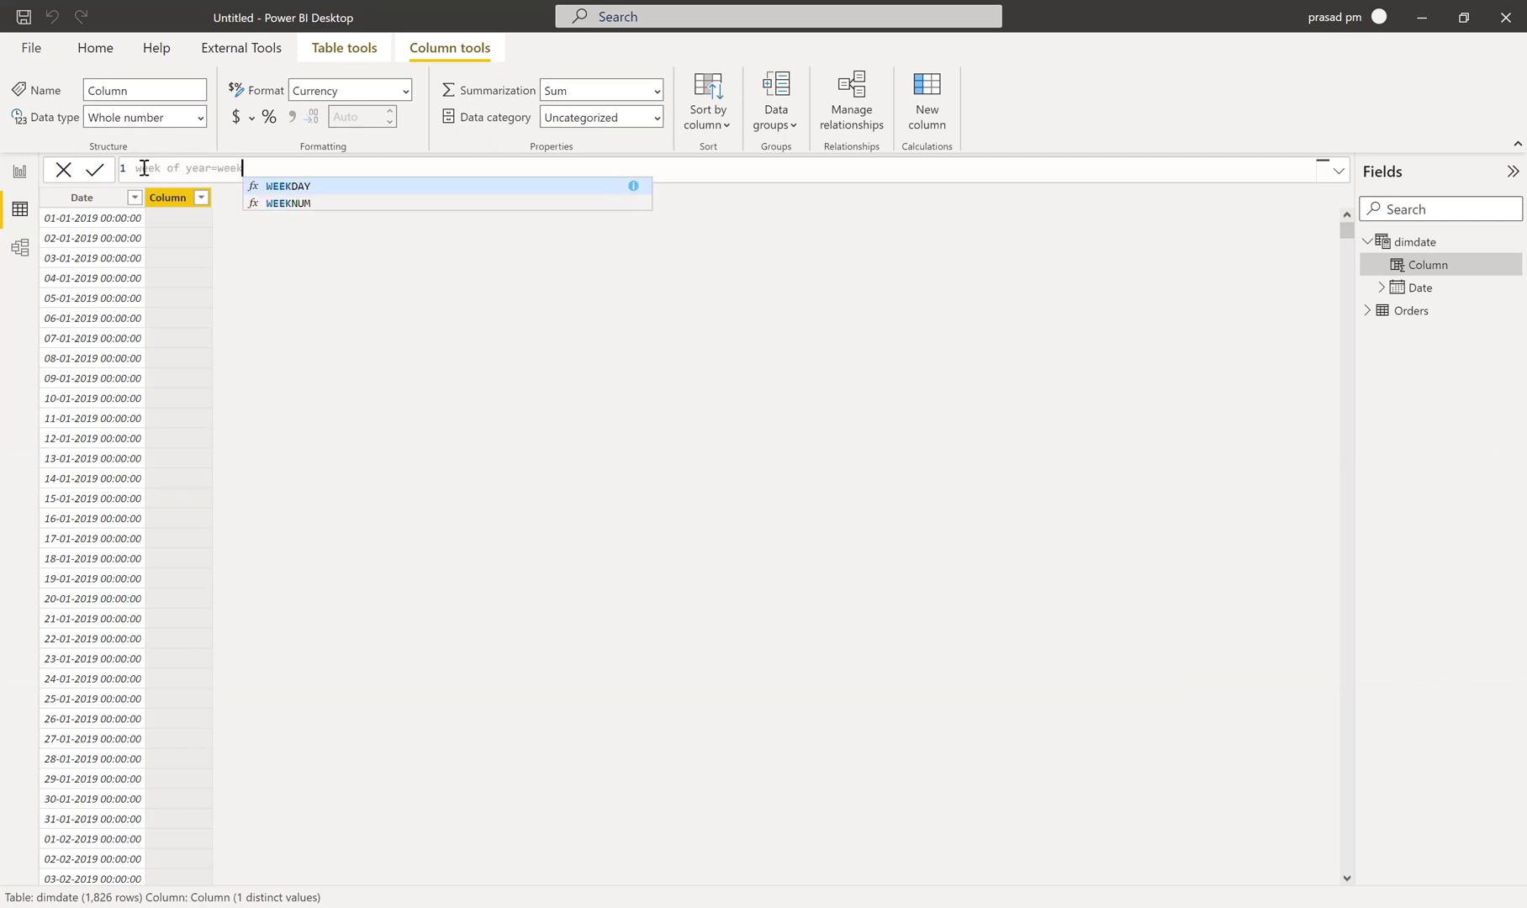
{"action": "left_click", "coordinate": [301, 203]}
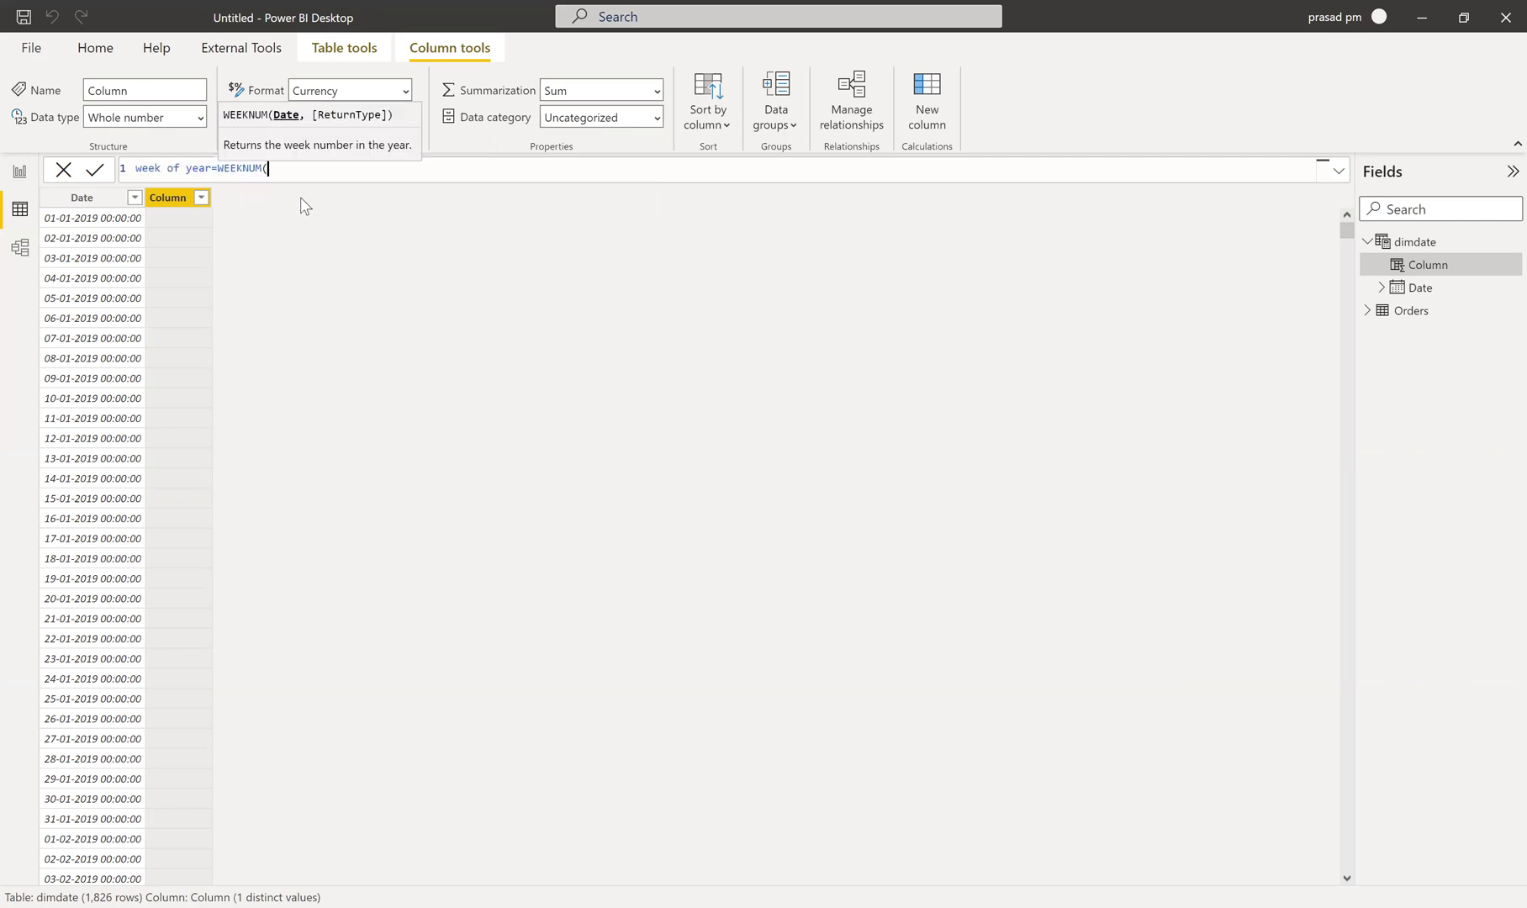
{"action": "type", "text": "dim"}
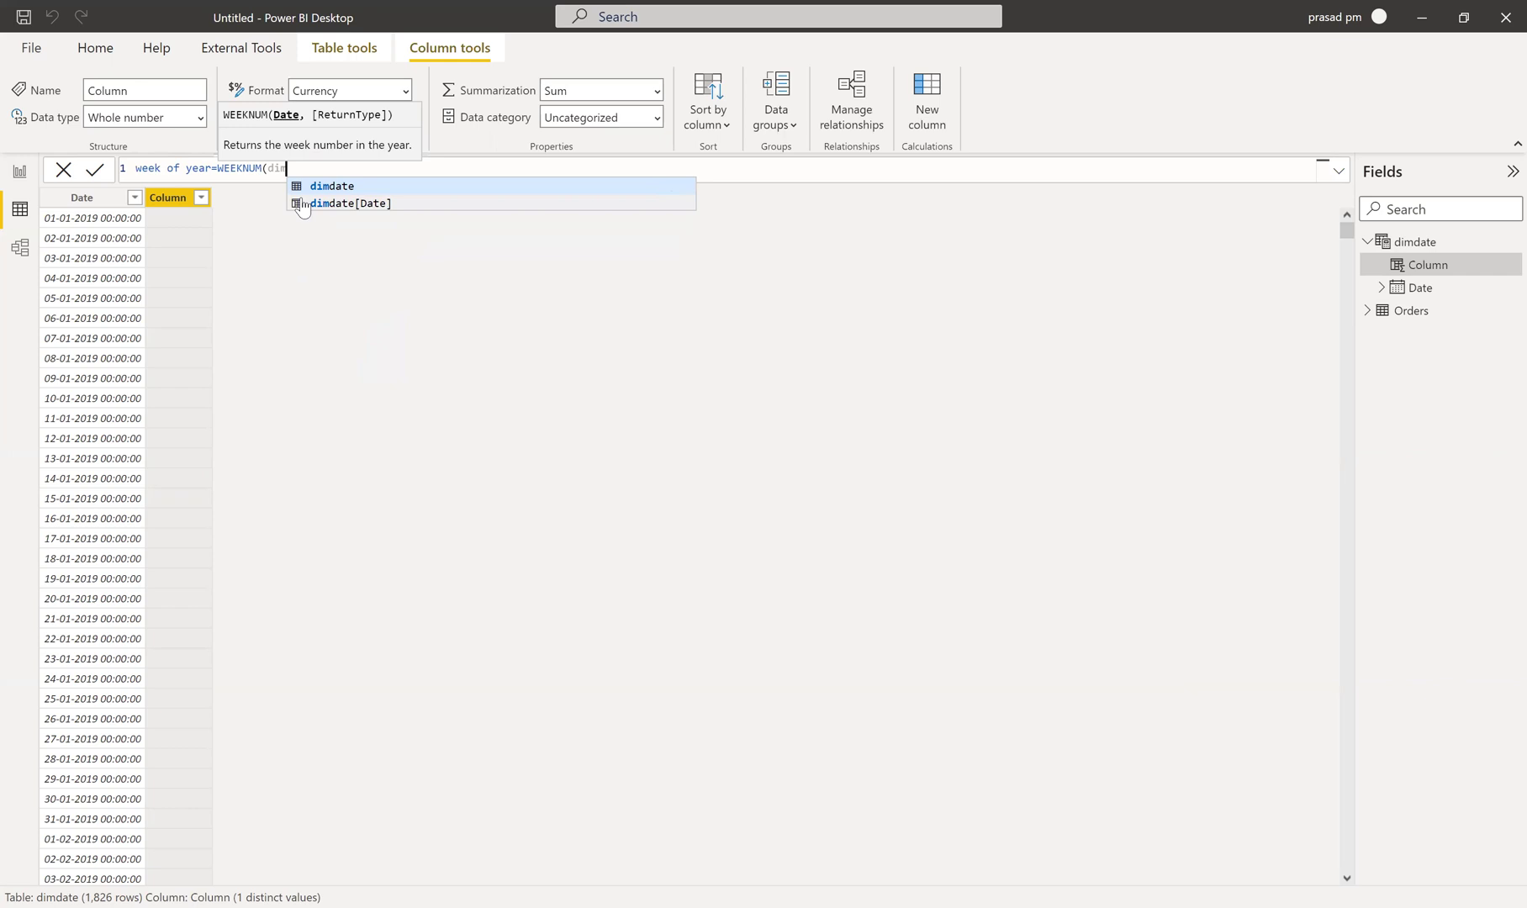
{"action": "left_click", "coordinate": [324, 204]}
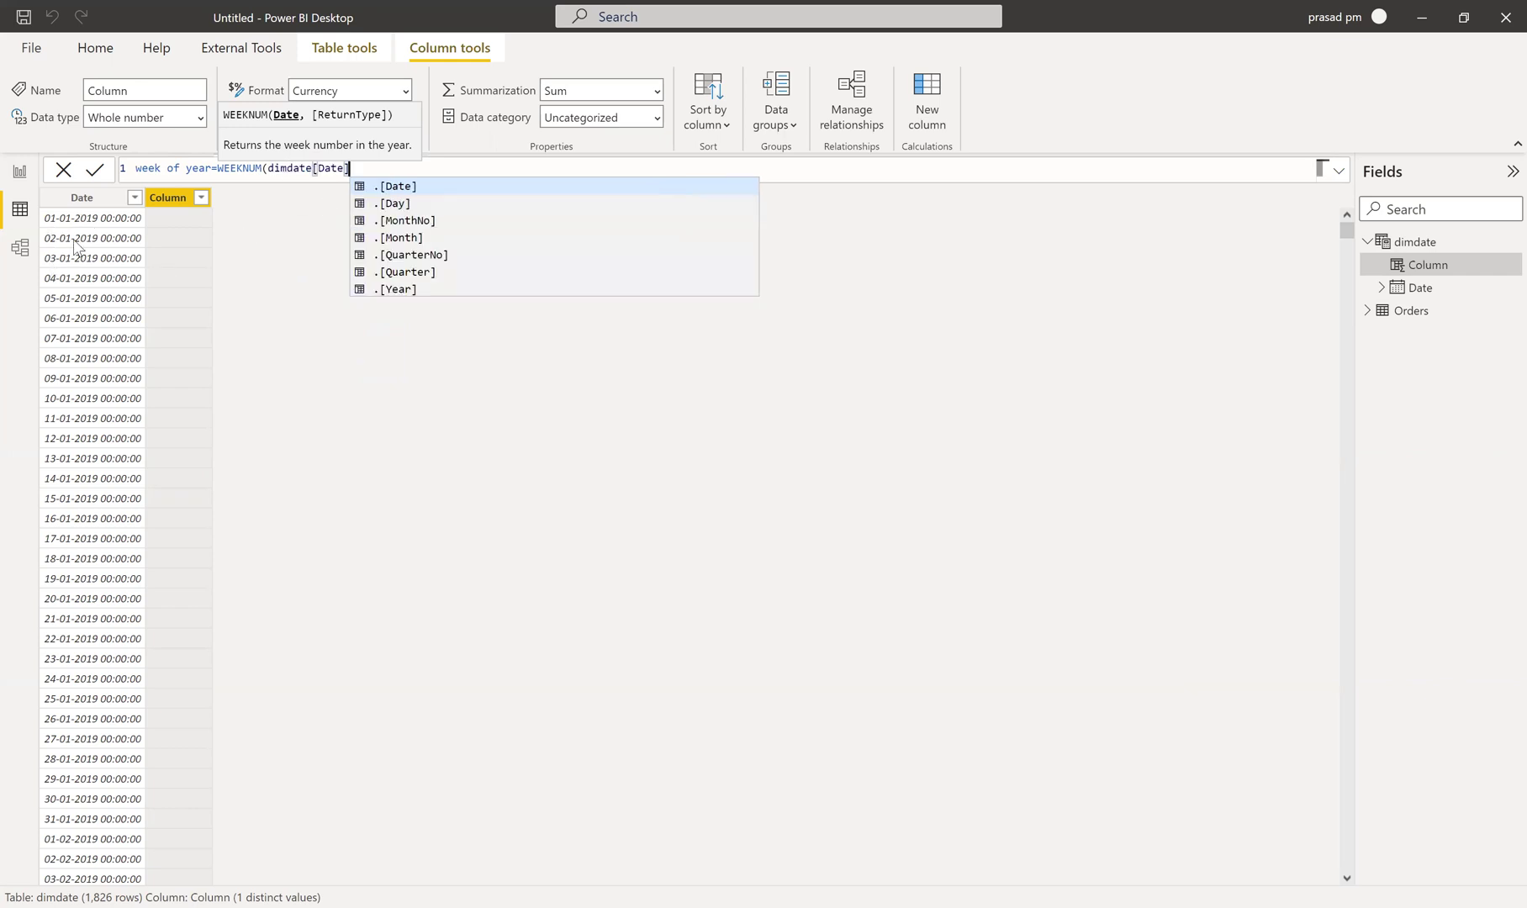
{"action": "type", "text": ")"}
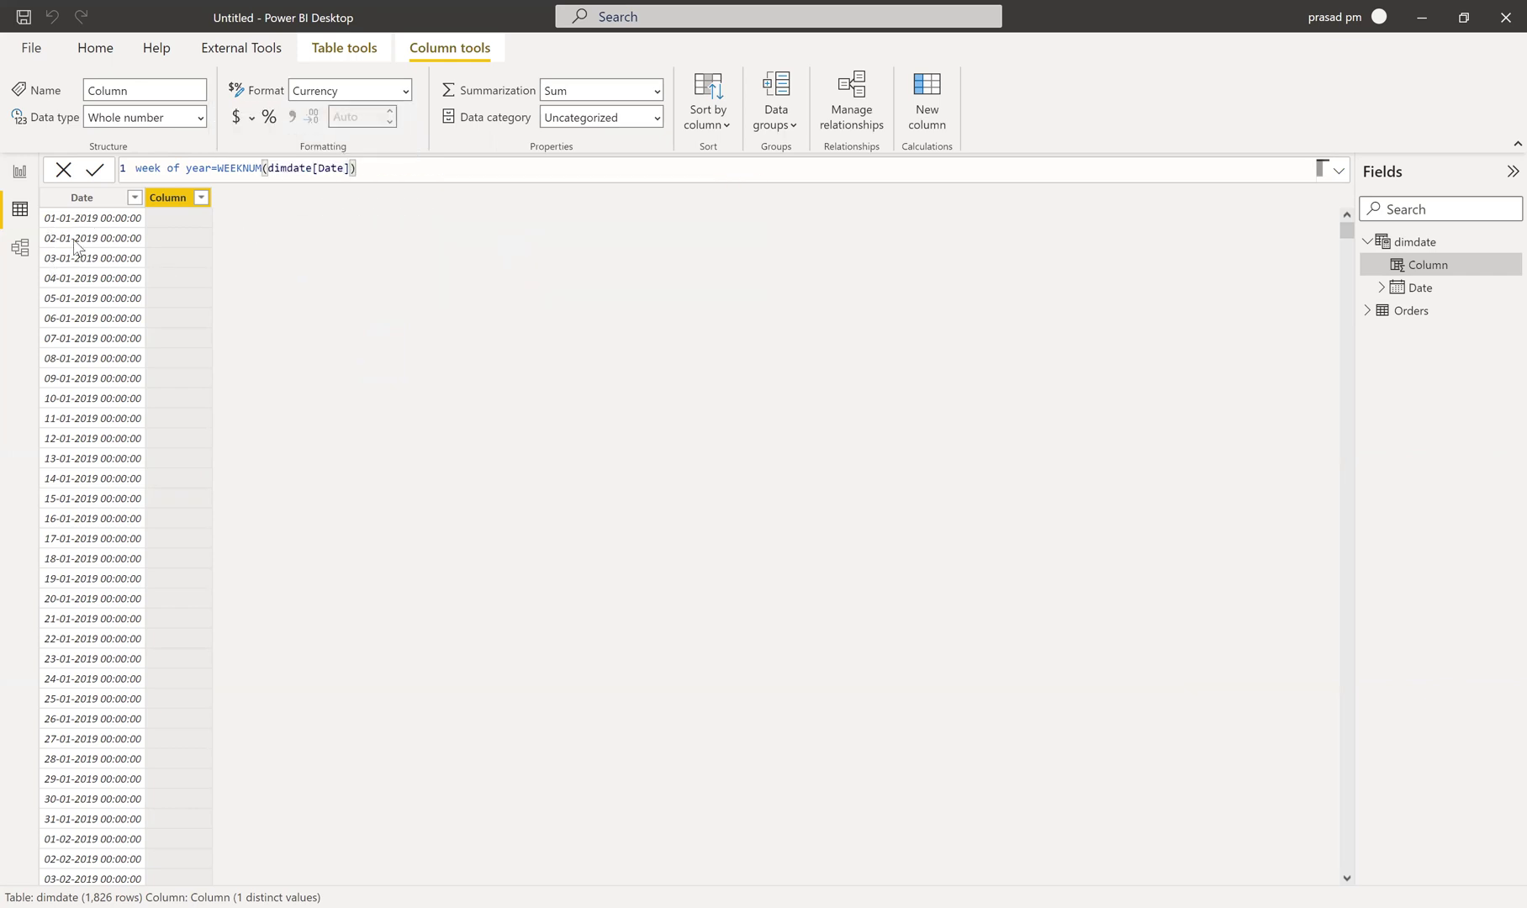
{"action": "key", "text": "Return"}
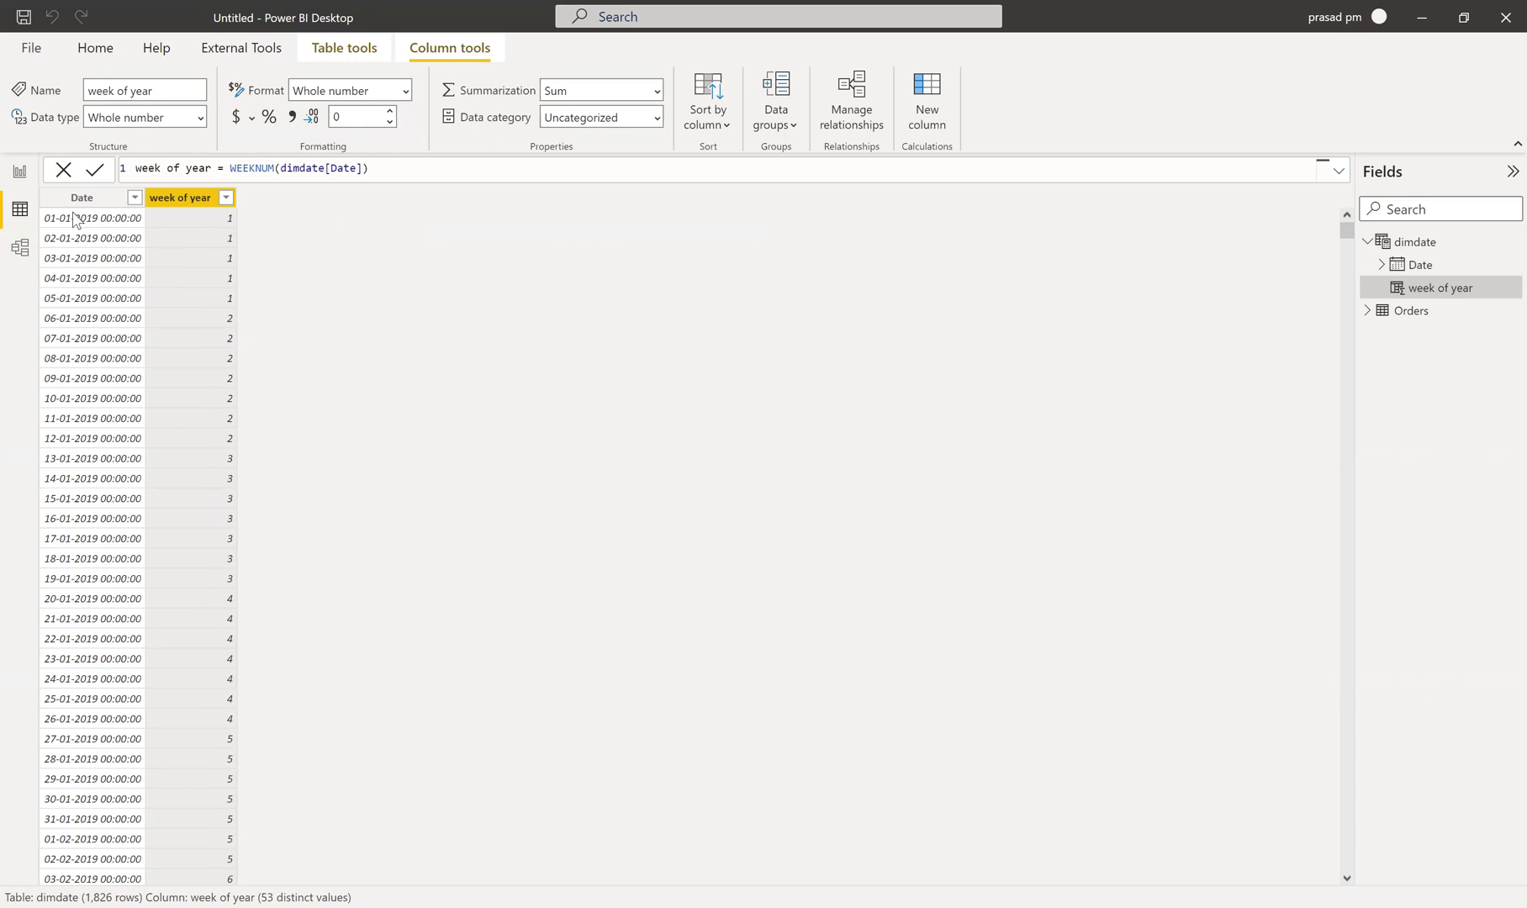
Step: Add a calculated column to dimdate with the formula start of month = STARTOFMONTH(dimdate[Date])
{"action": "scroll", "coordinate": [222, 315], "scroll_direction": "down", "scroll_amount": 20}
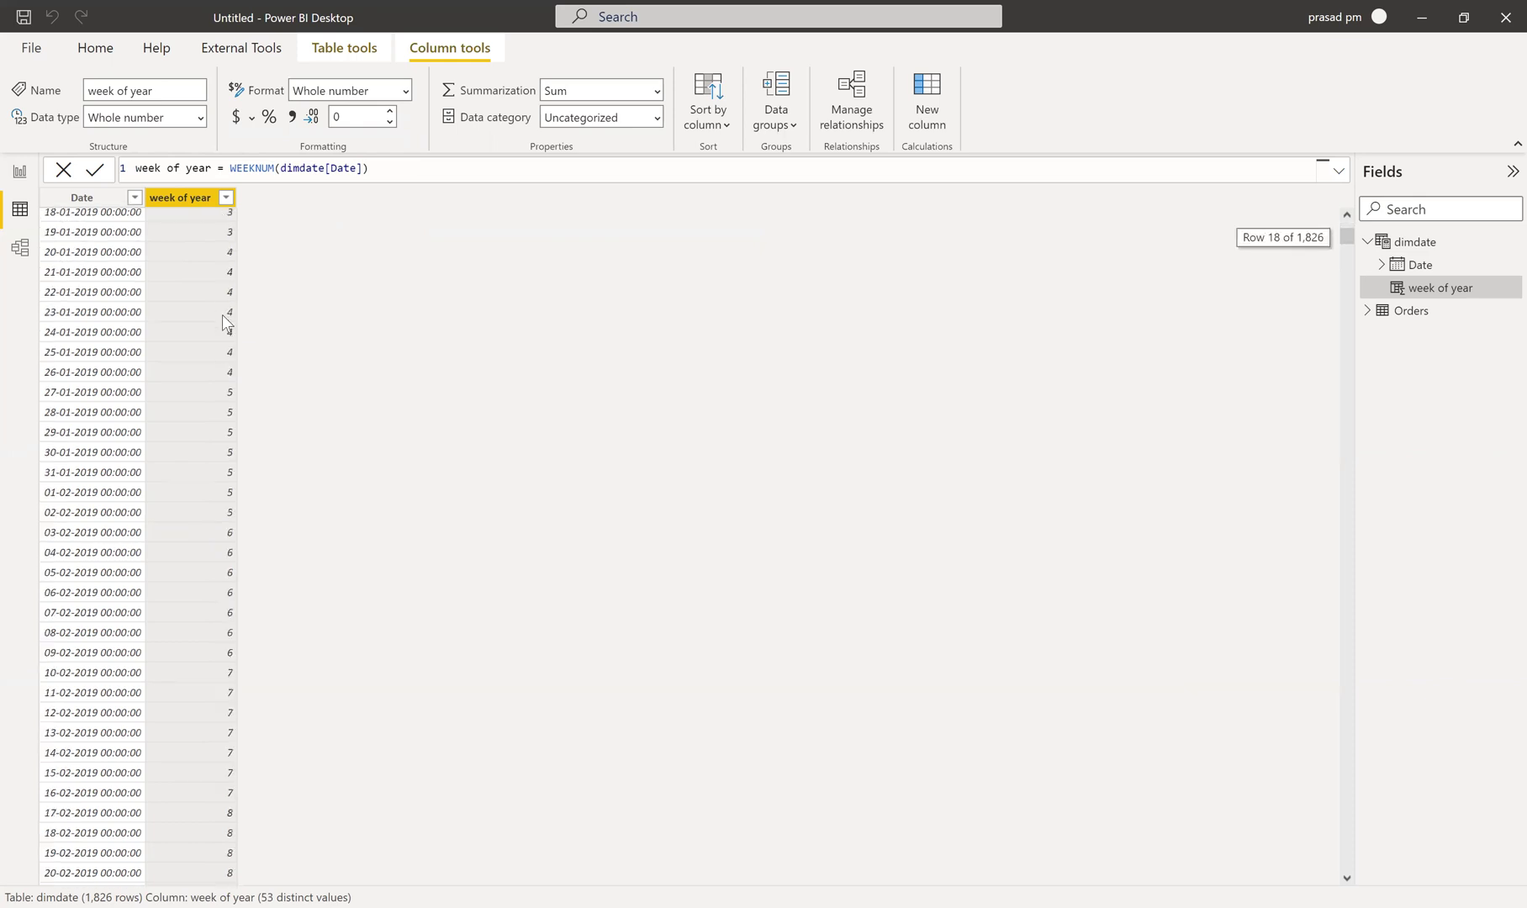
{"action": "scroll", "coordinate": [216, 398], "scroll_direction": "down", "scroll_amount": 20}
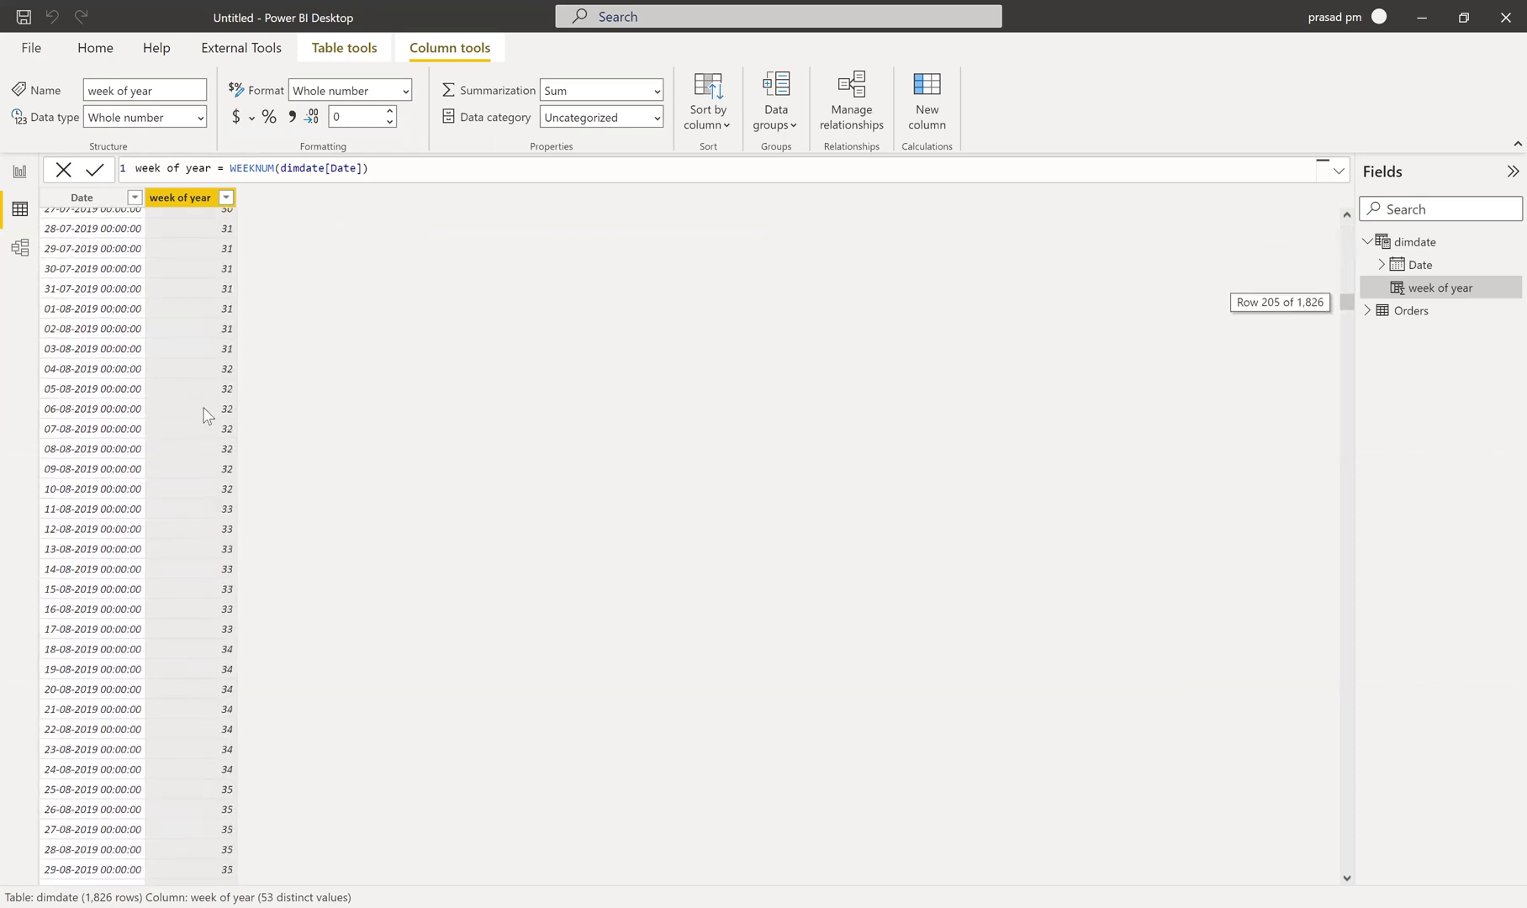
{"action": "scroll", "coordinate": [217, 431], "scroll_direction": "down", "scroll_amount": 17}
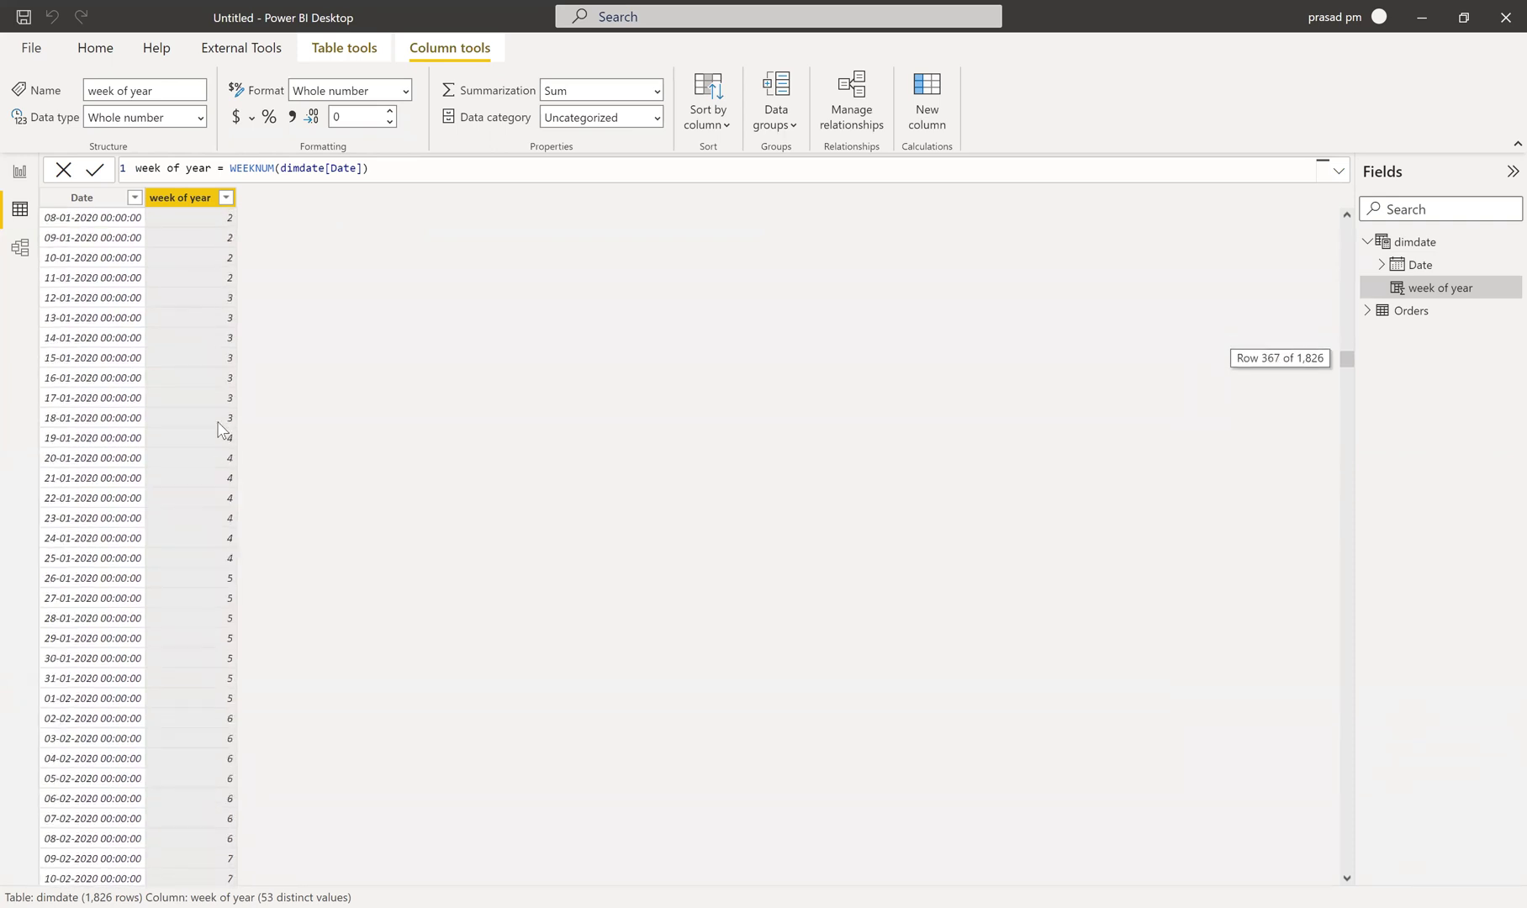
{"action": "scroll", "coordinate": [217, 479], "scroll_direction": "up", "scroll_amount": 3}
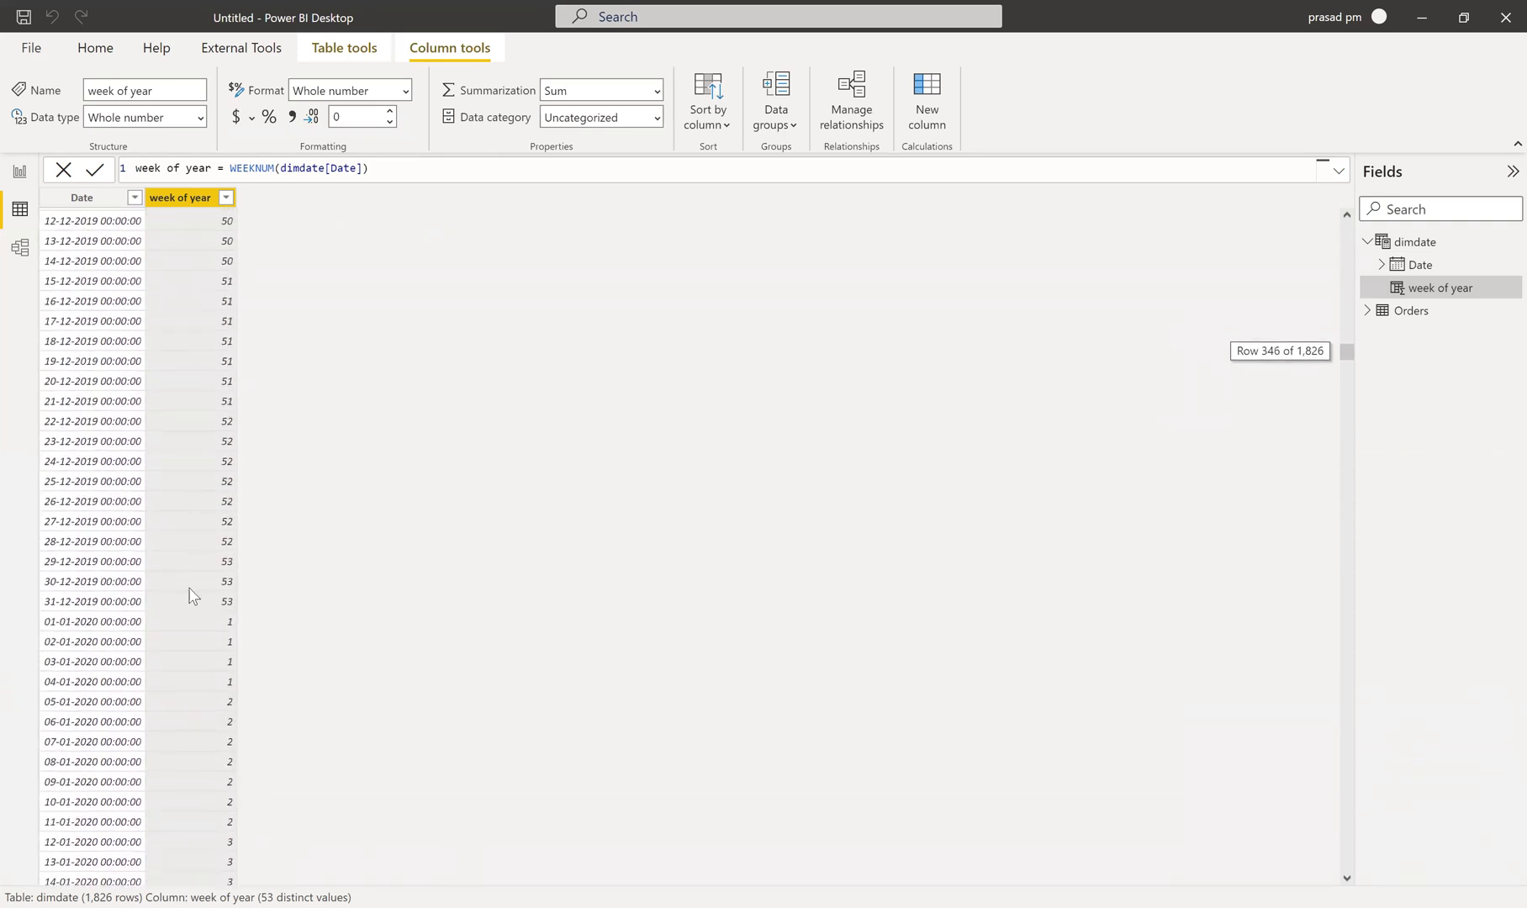
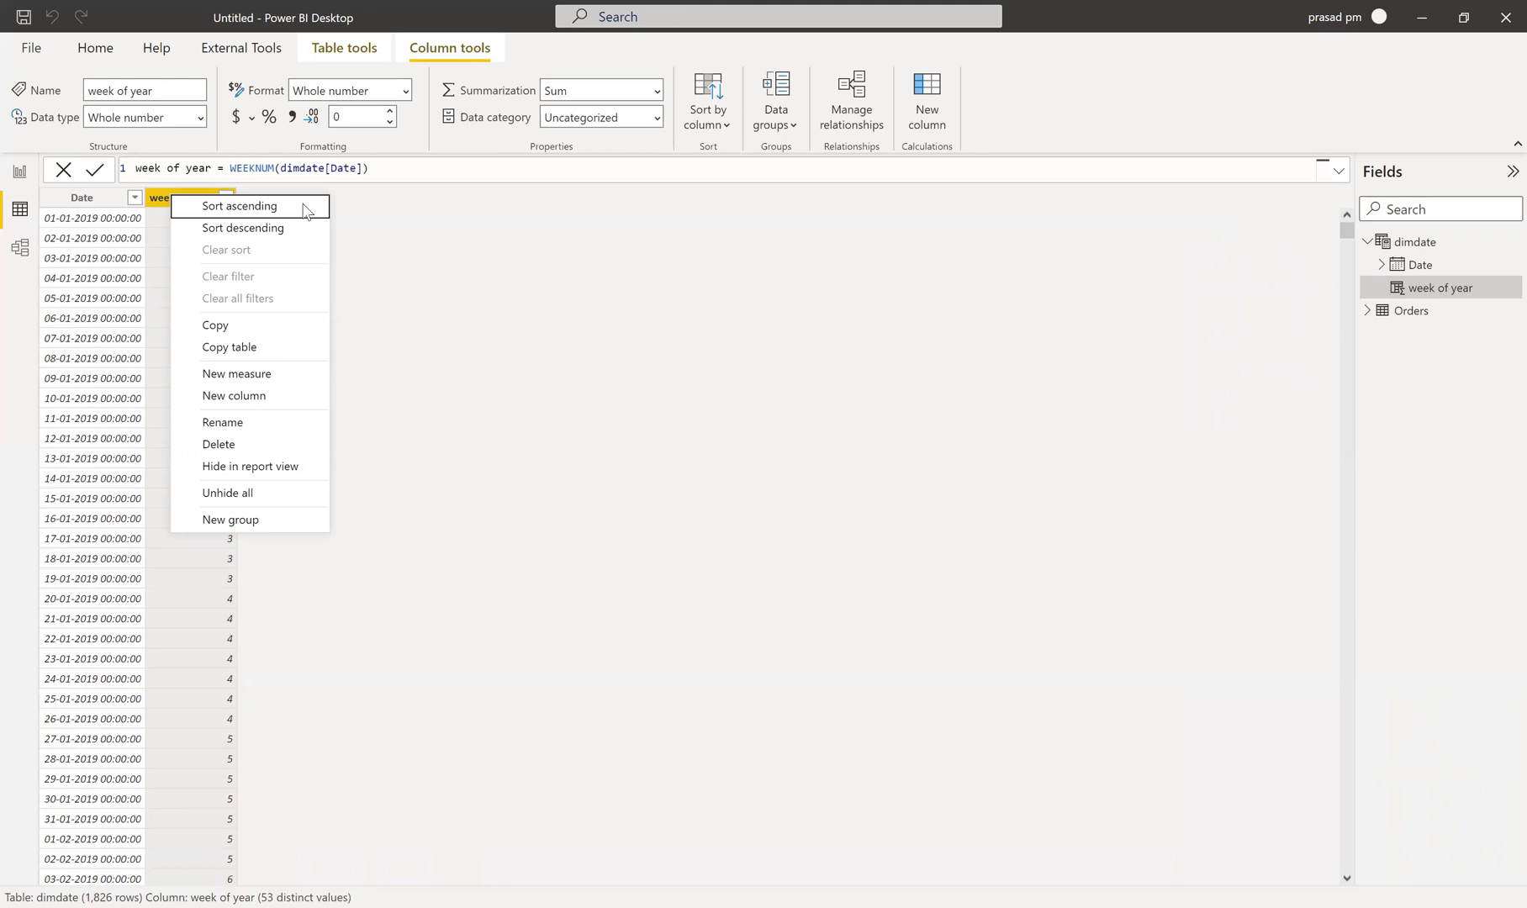
{"action": "key", "text": "Escape"}
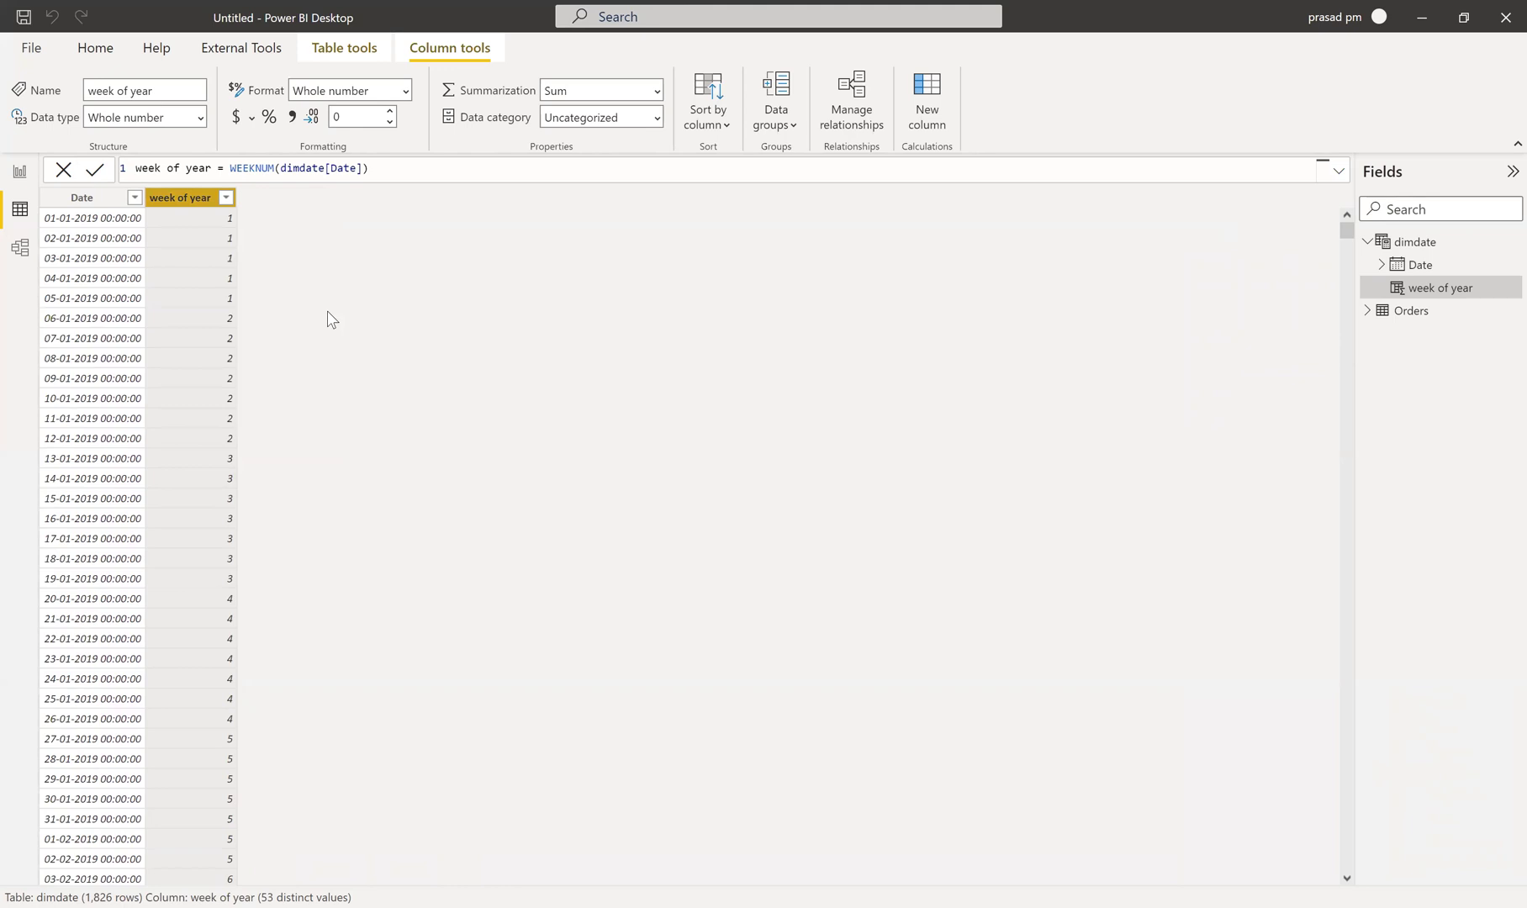
{"action": "type", "text": "star"}
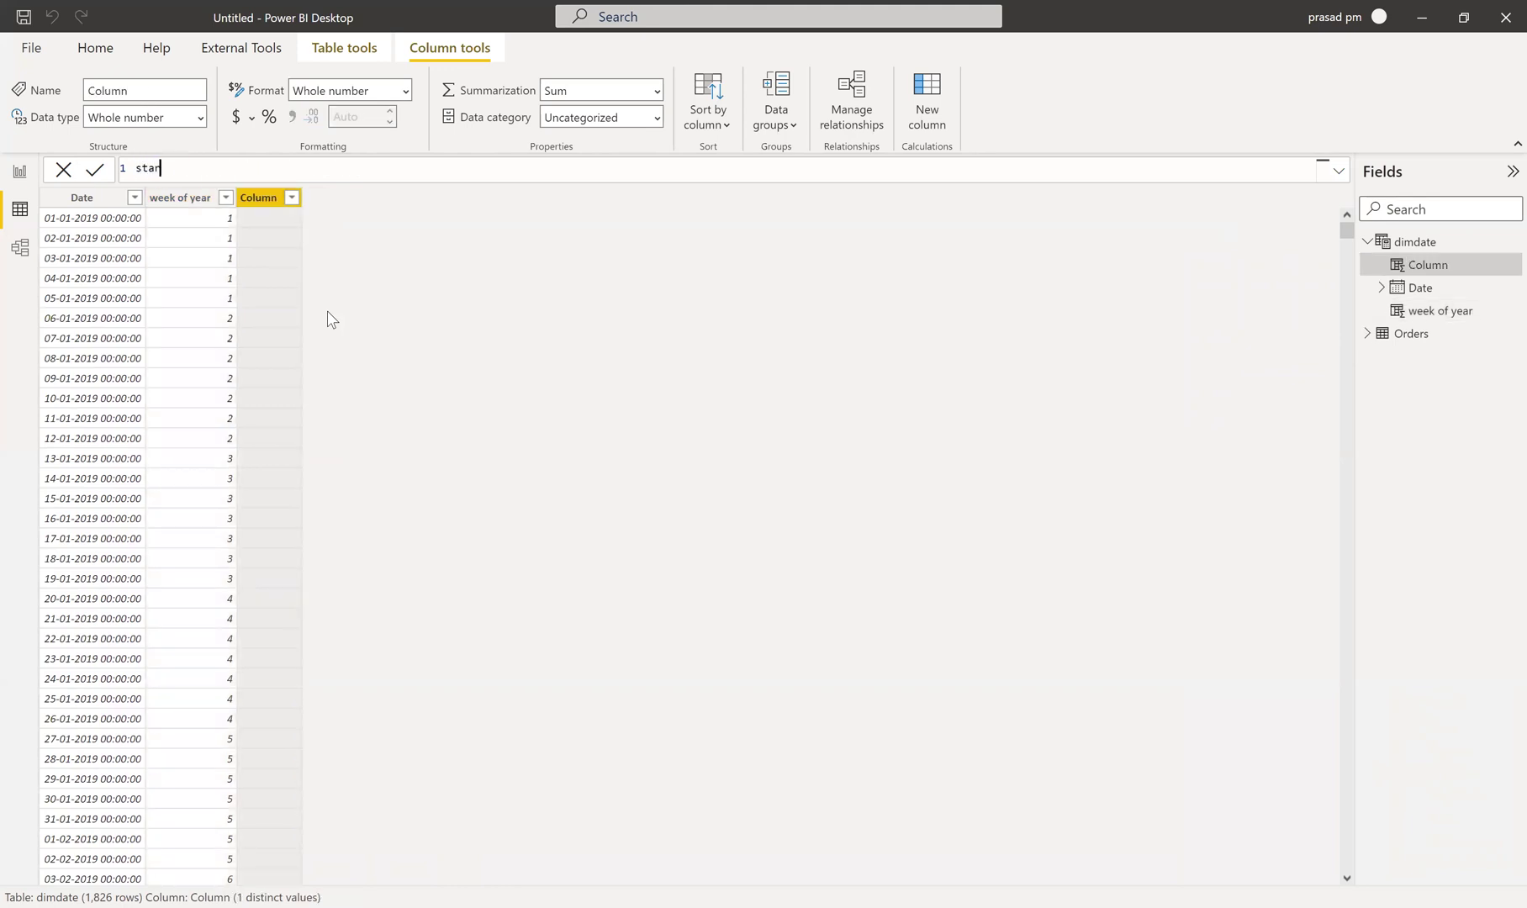
{"action": "type", "text": "t df month=start"}
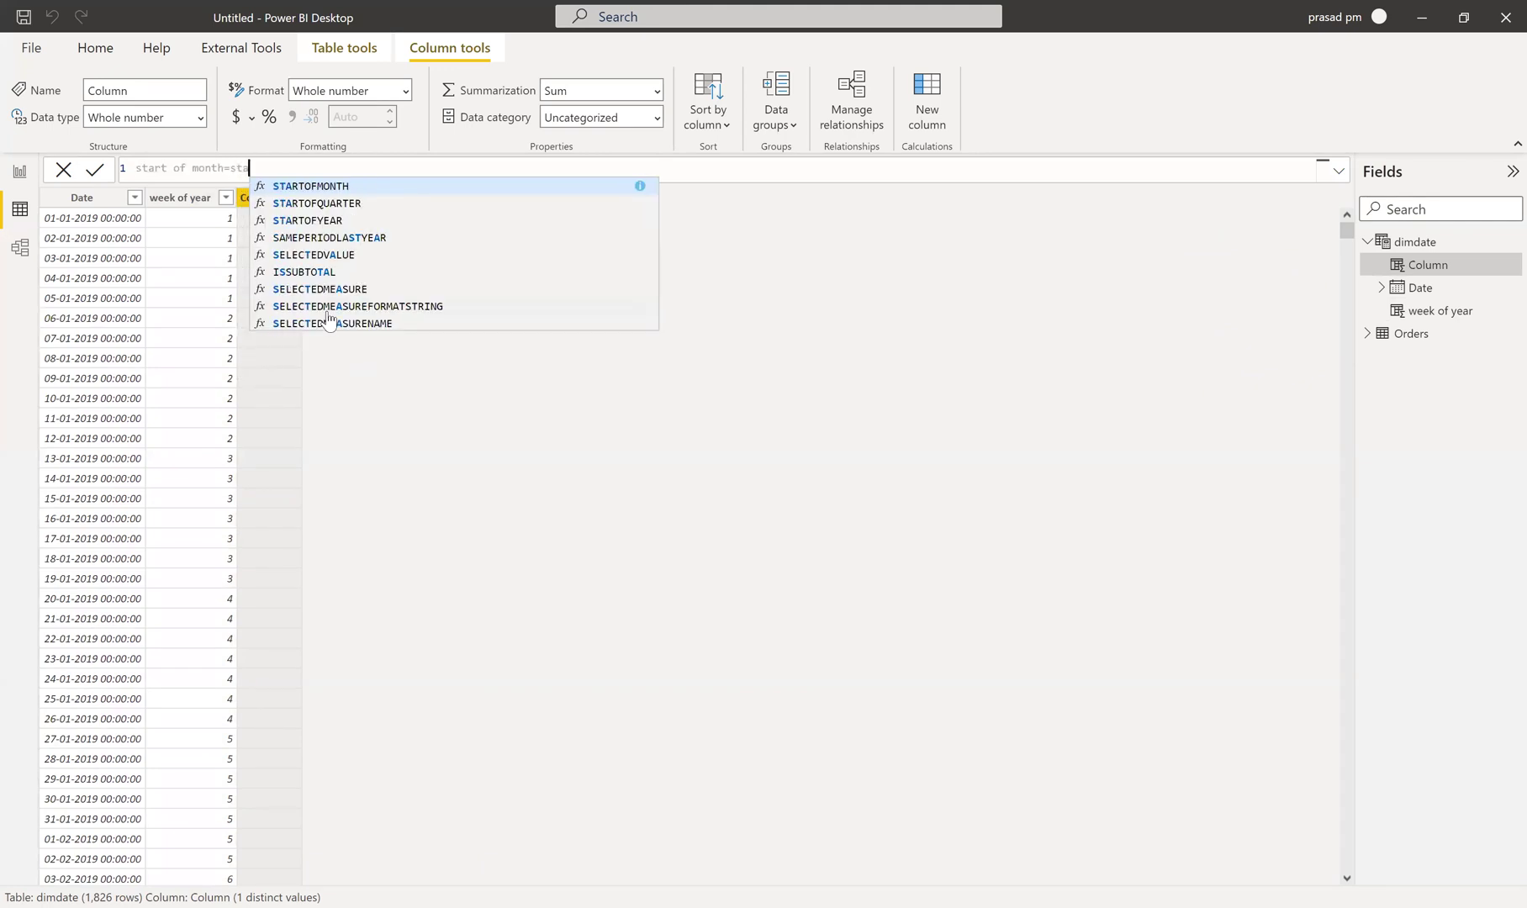
{"action": "left_click", "coordinate": [351, 188]}
{"action": "type", "text": "dim"}
{"action": "left_click", "coordinate": [368, 205]}
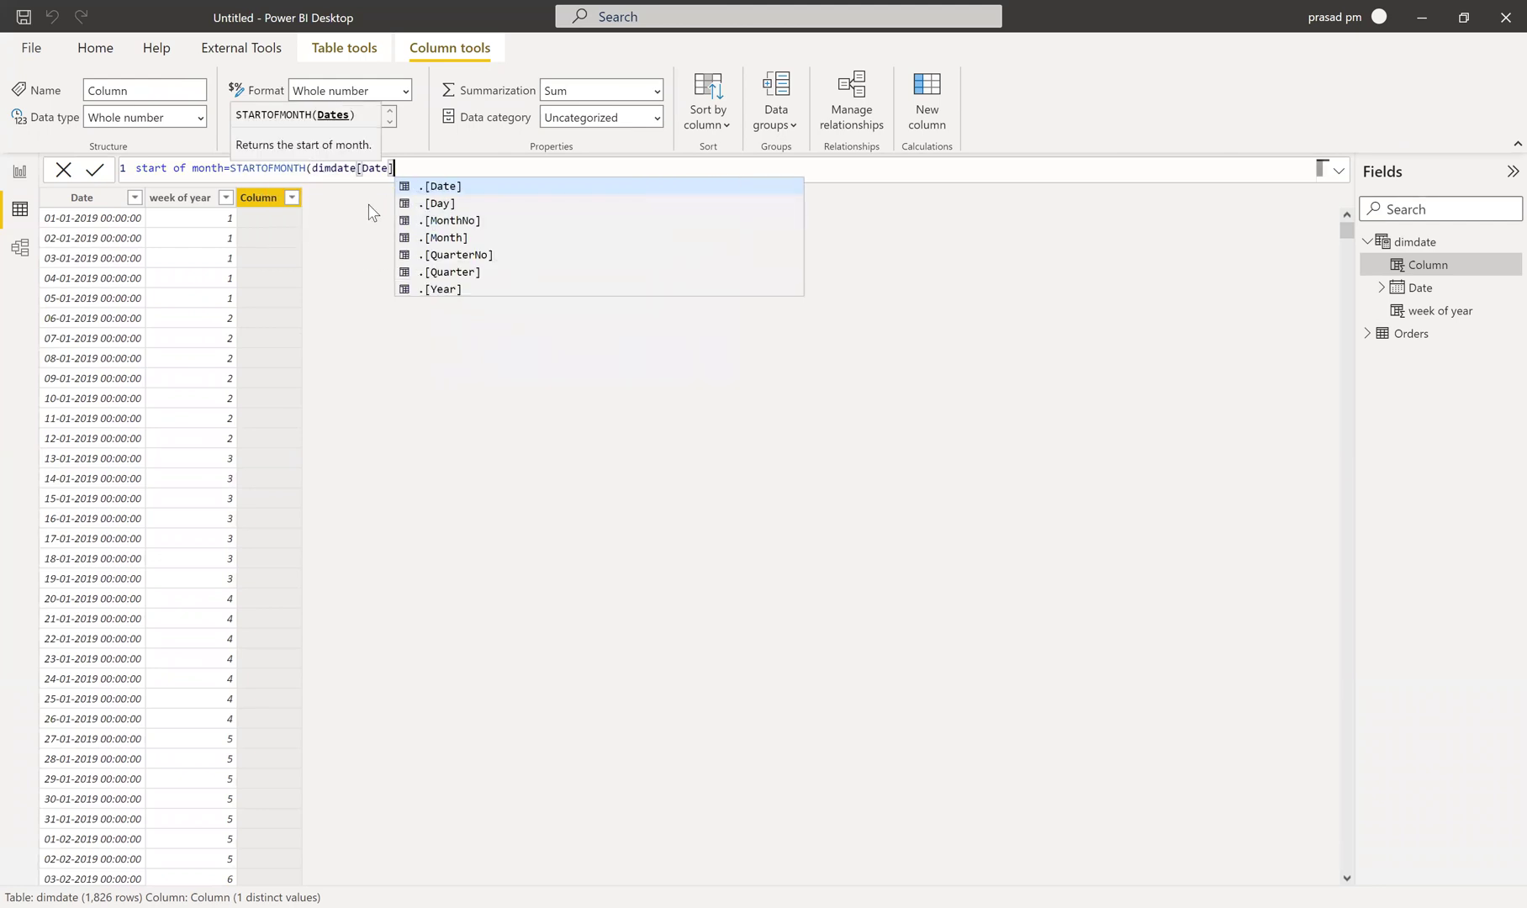
{"action": "type", "text": ")"}
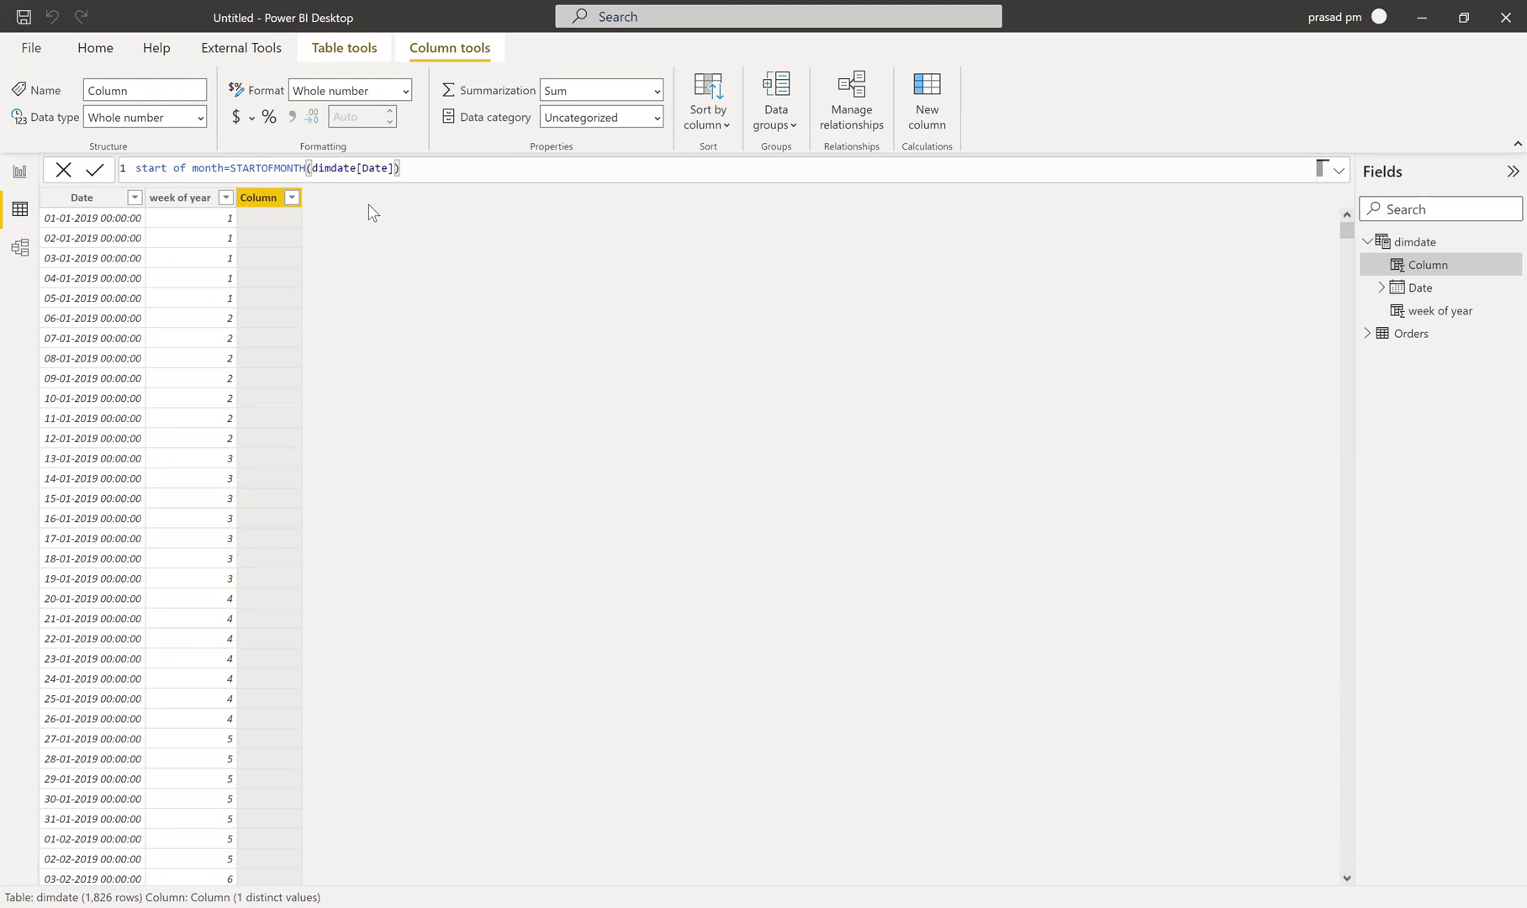
{"action": "key", "text": "Return"}
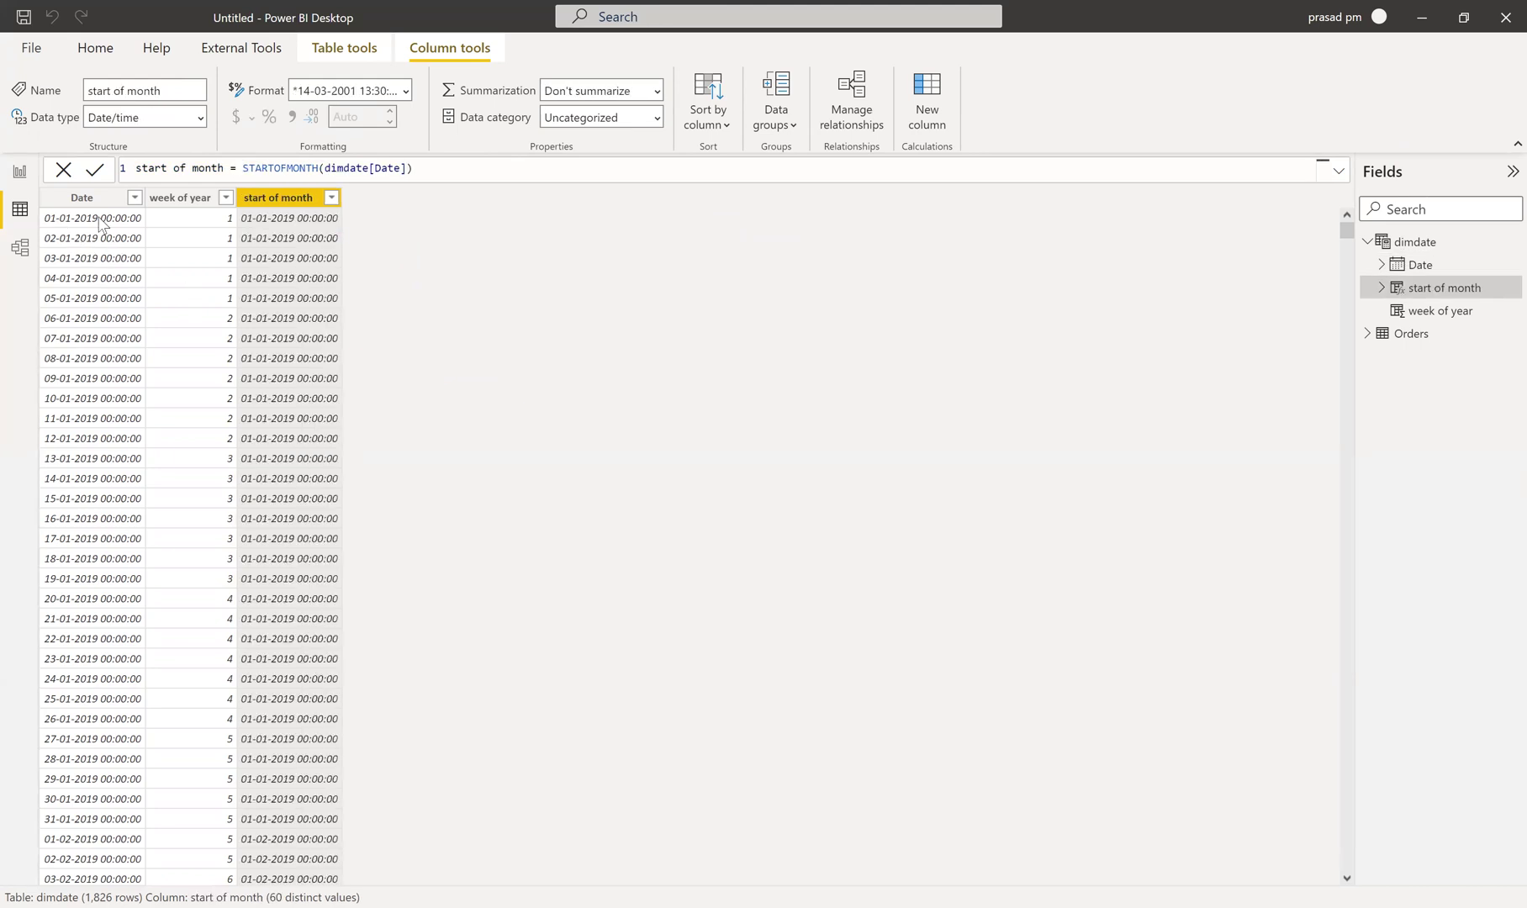
Step: Add a calculated column to dimdate with the formula week of start of month = WEEKNUM(dimdate[start of month])
{"action": "scroll", "coordinate": [80, 530], "scroll_direction": "down", "scroll_amount": 5}
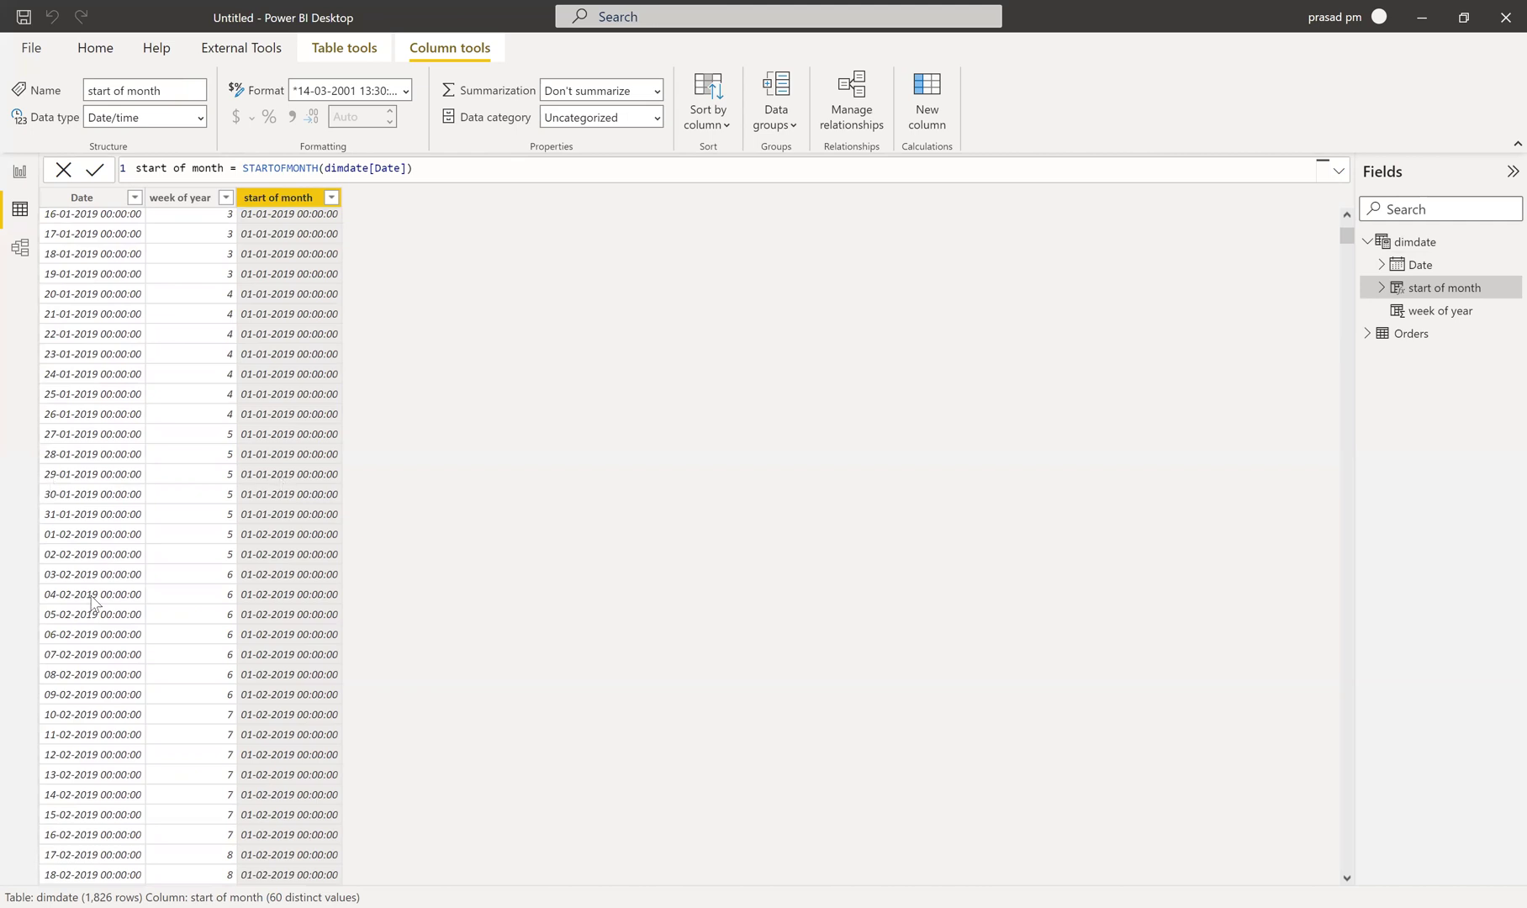
{"action": "scroll", "coordinate": [96, 417], "scroll_direction": "down", "scroll_amount": 3}
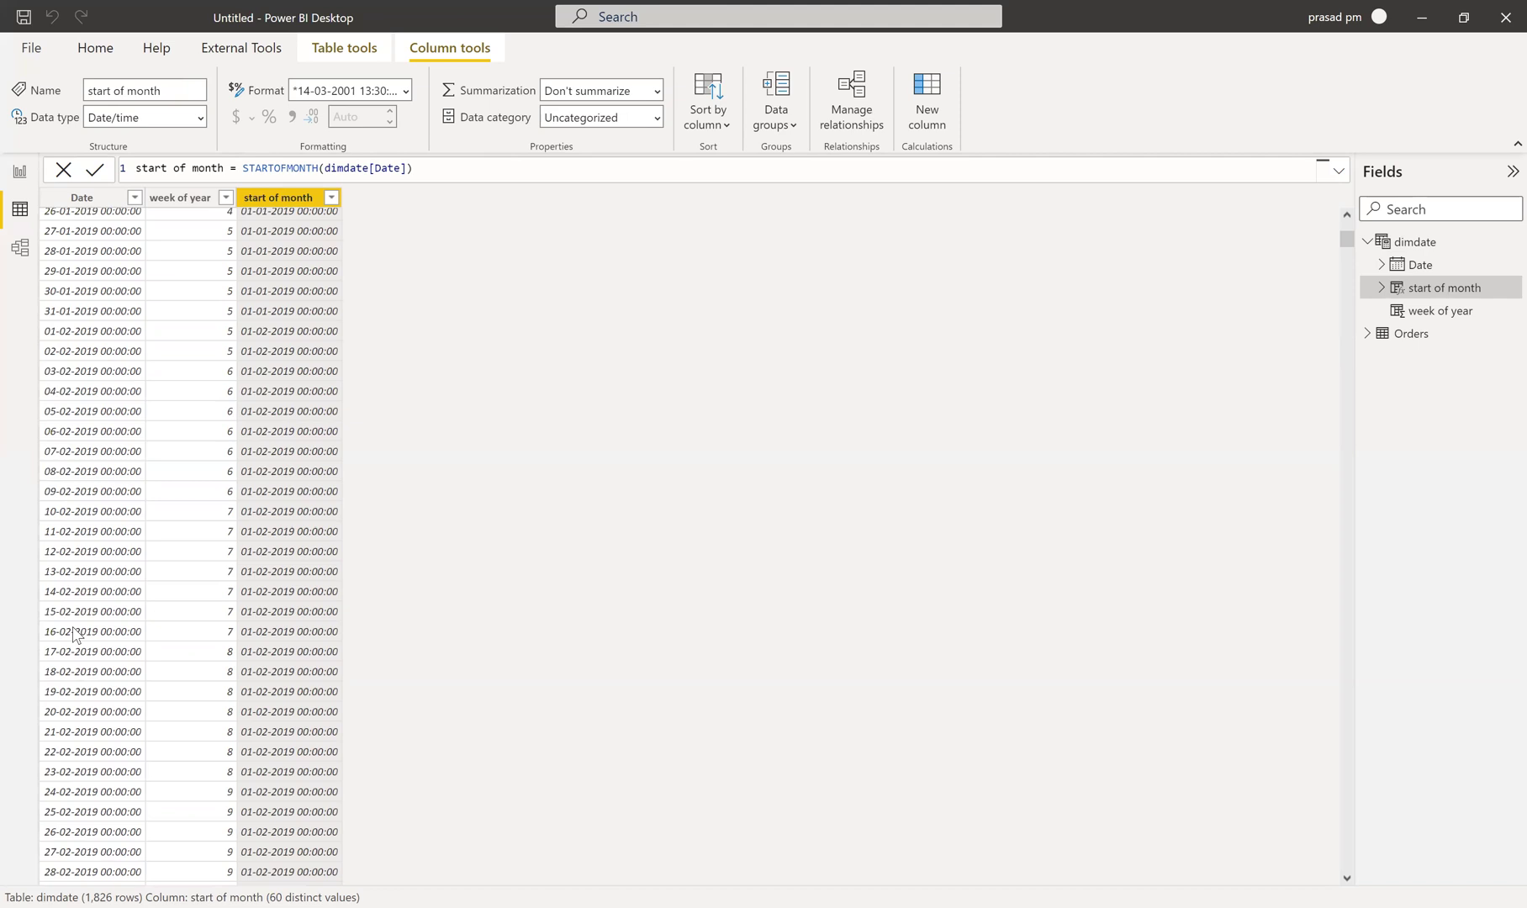
{"action": "scroll", "coordinate": [75, 634], "scroll_direction": "up", "scroll_amount": 8}
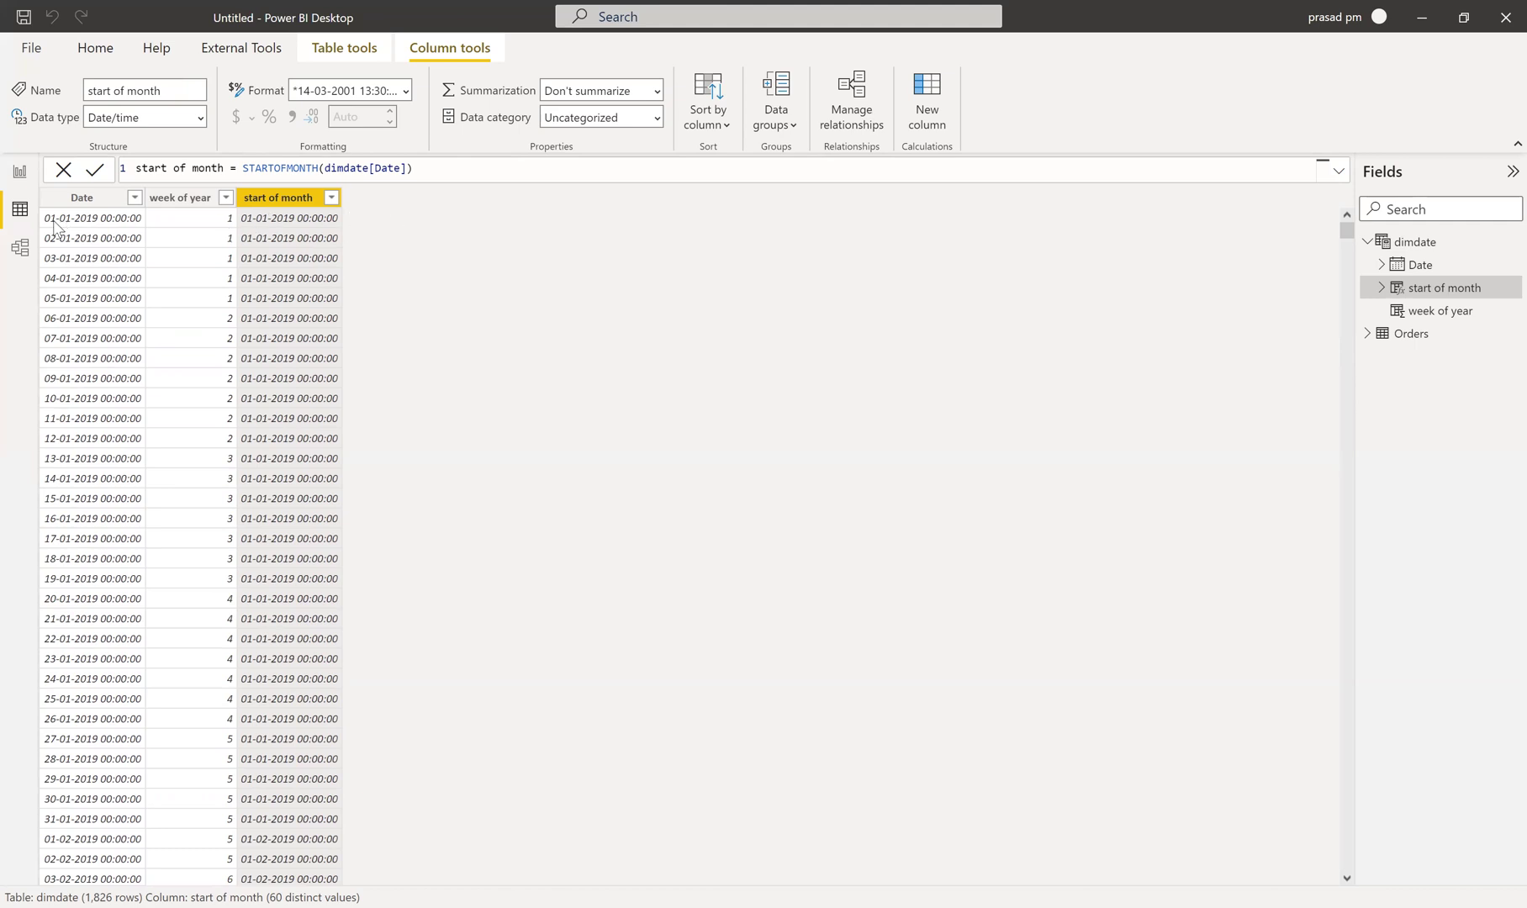
{"action": "right_click", "coordinate": [267, 197]}
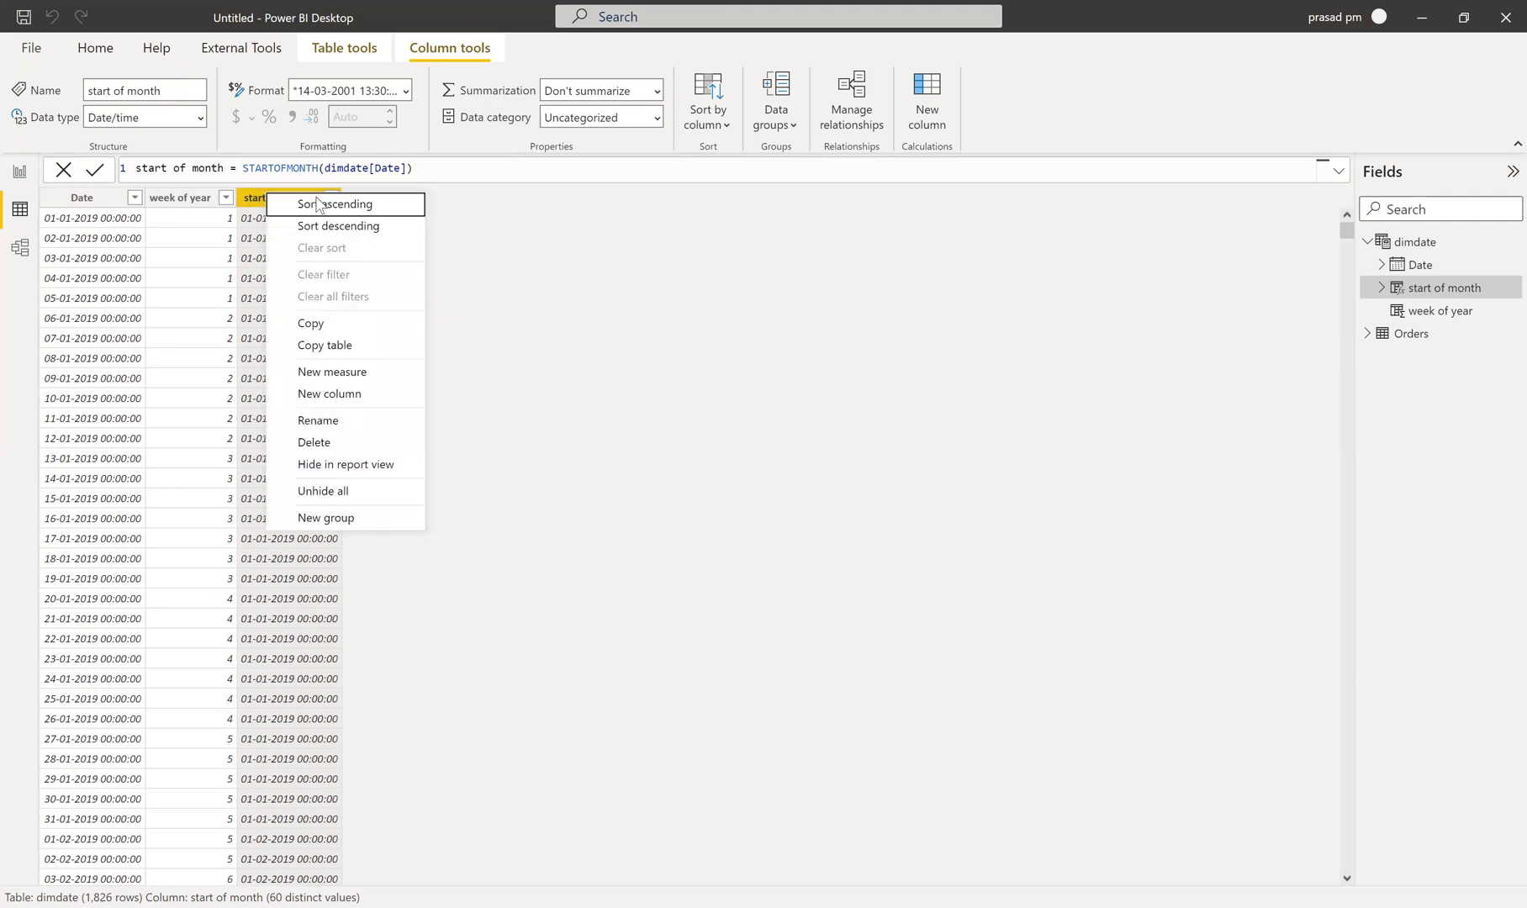
{"action": "left_click", "coordinate": [332, 397]}
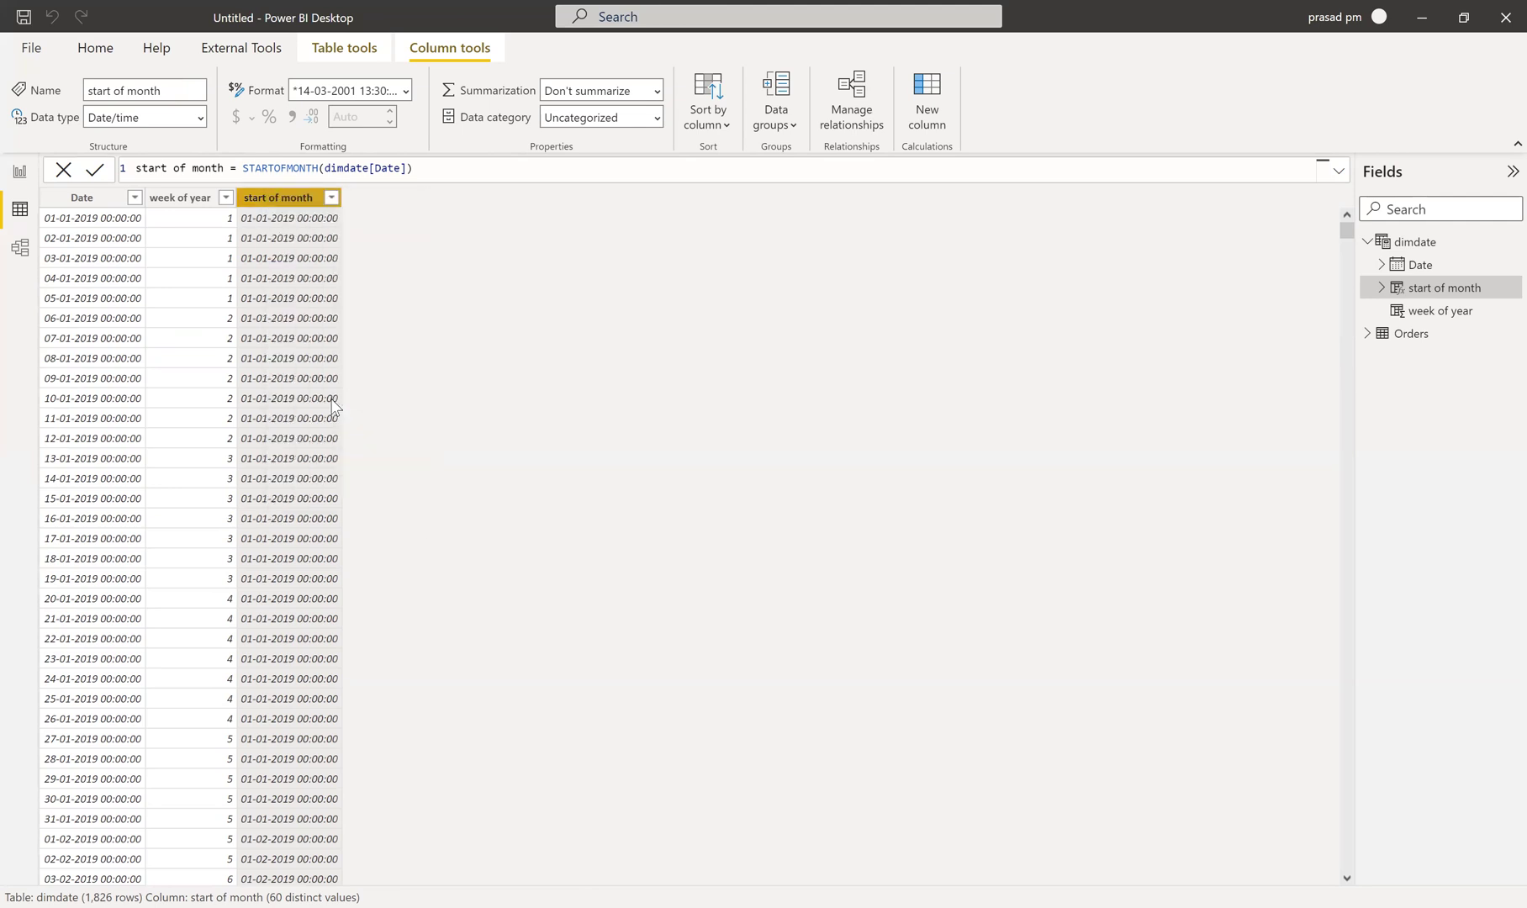
{"action": "type", "text": "w"}
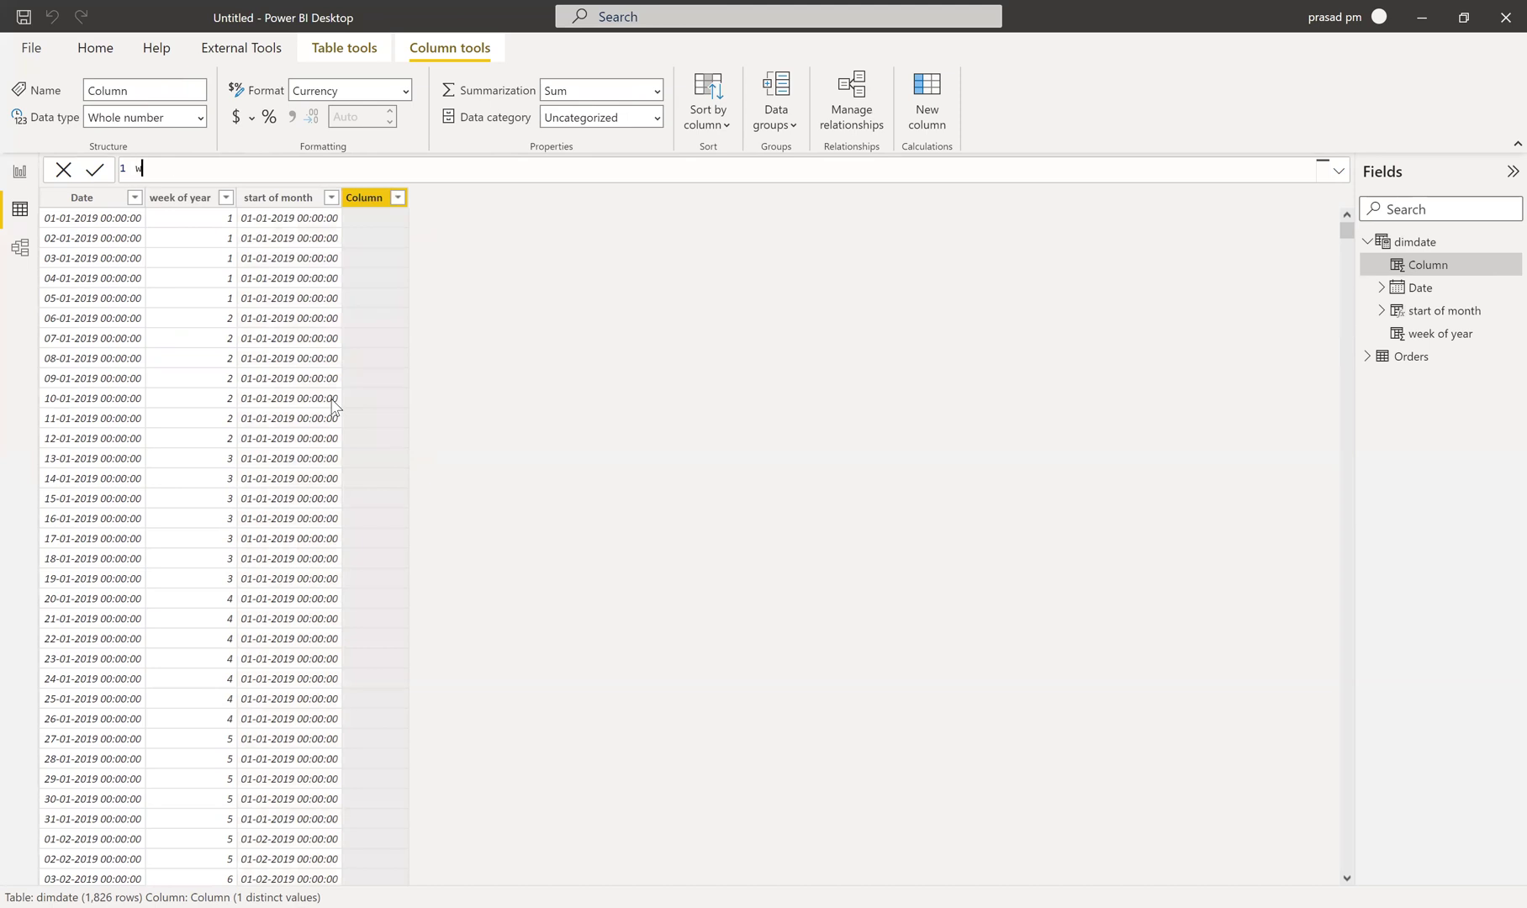
{"action": "type", "text": "eek of start of month=week"}
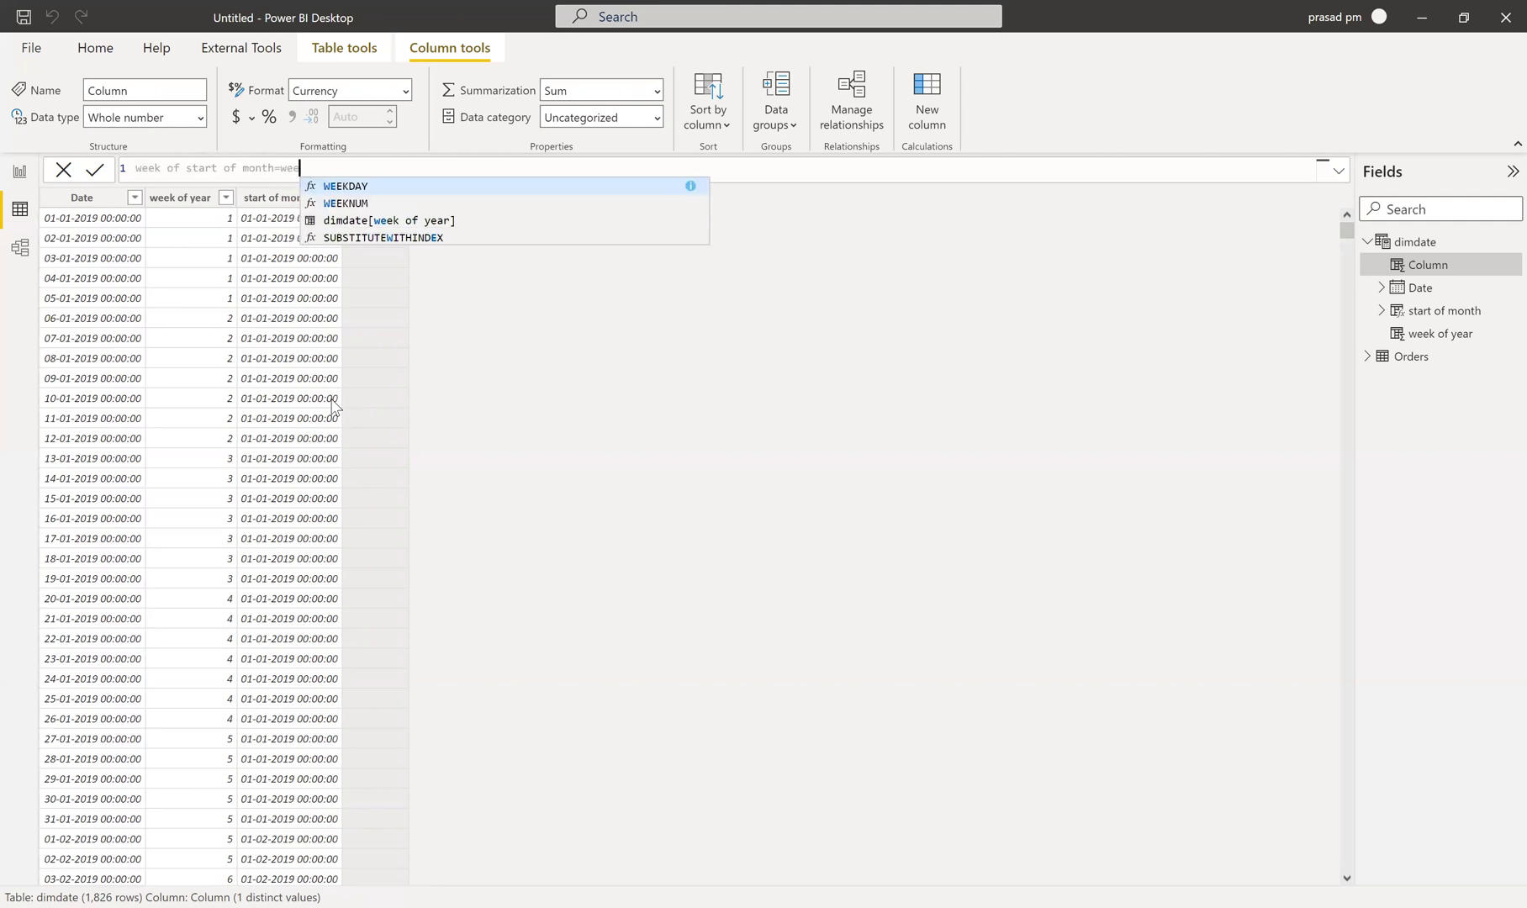
{"action": "left_click", "coordinate": [360, 205]}
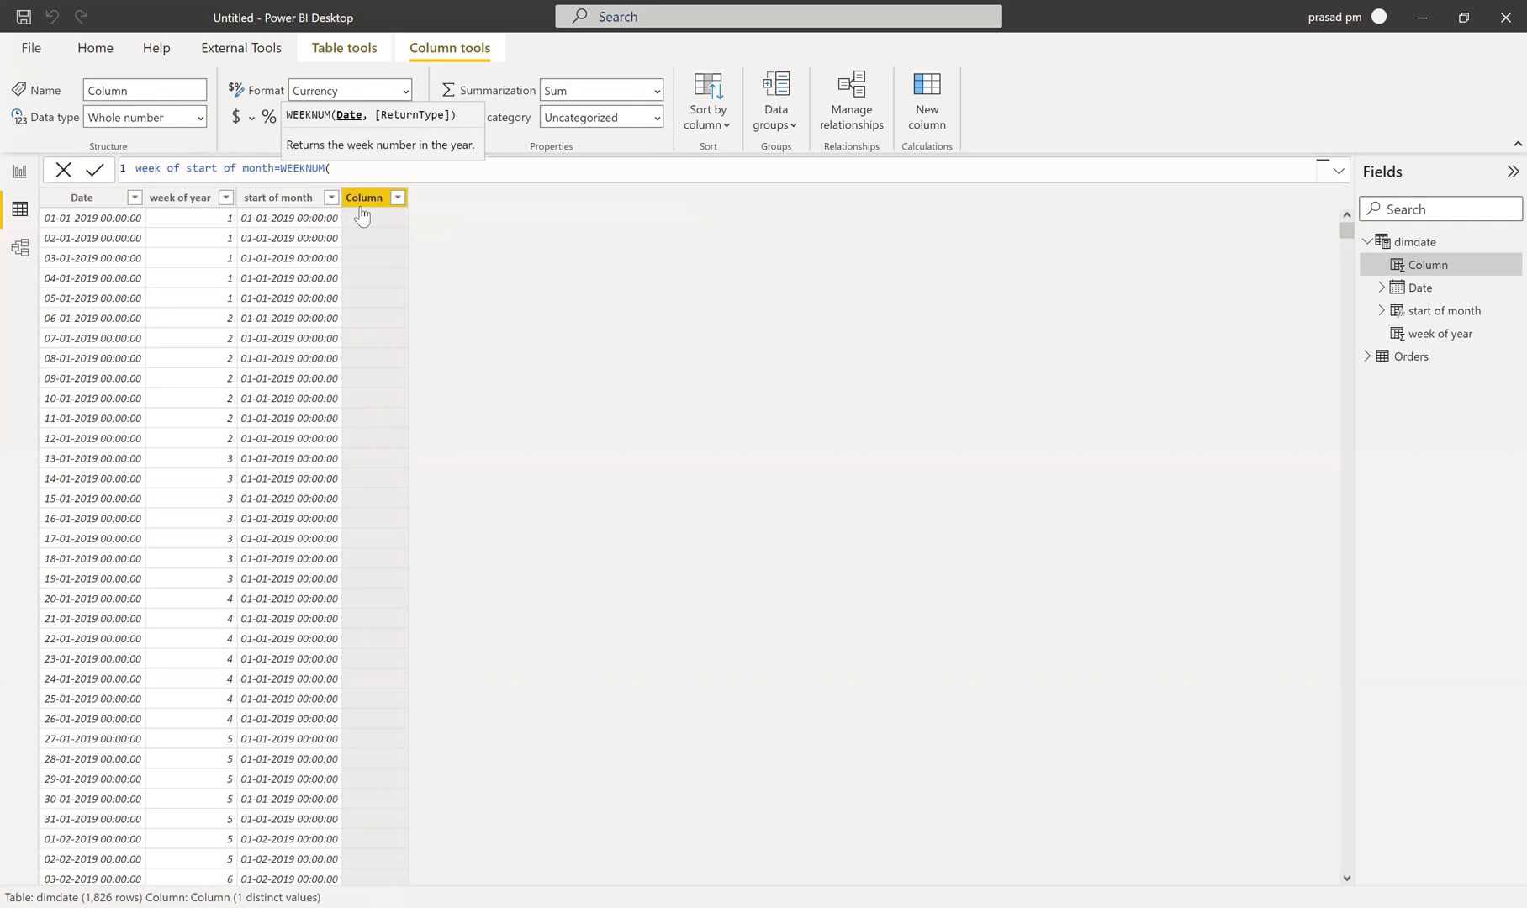
{"action": "type", "text": "start"}
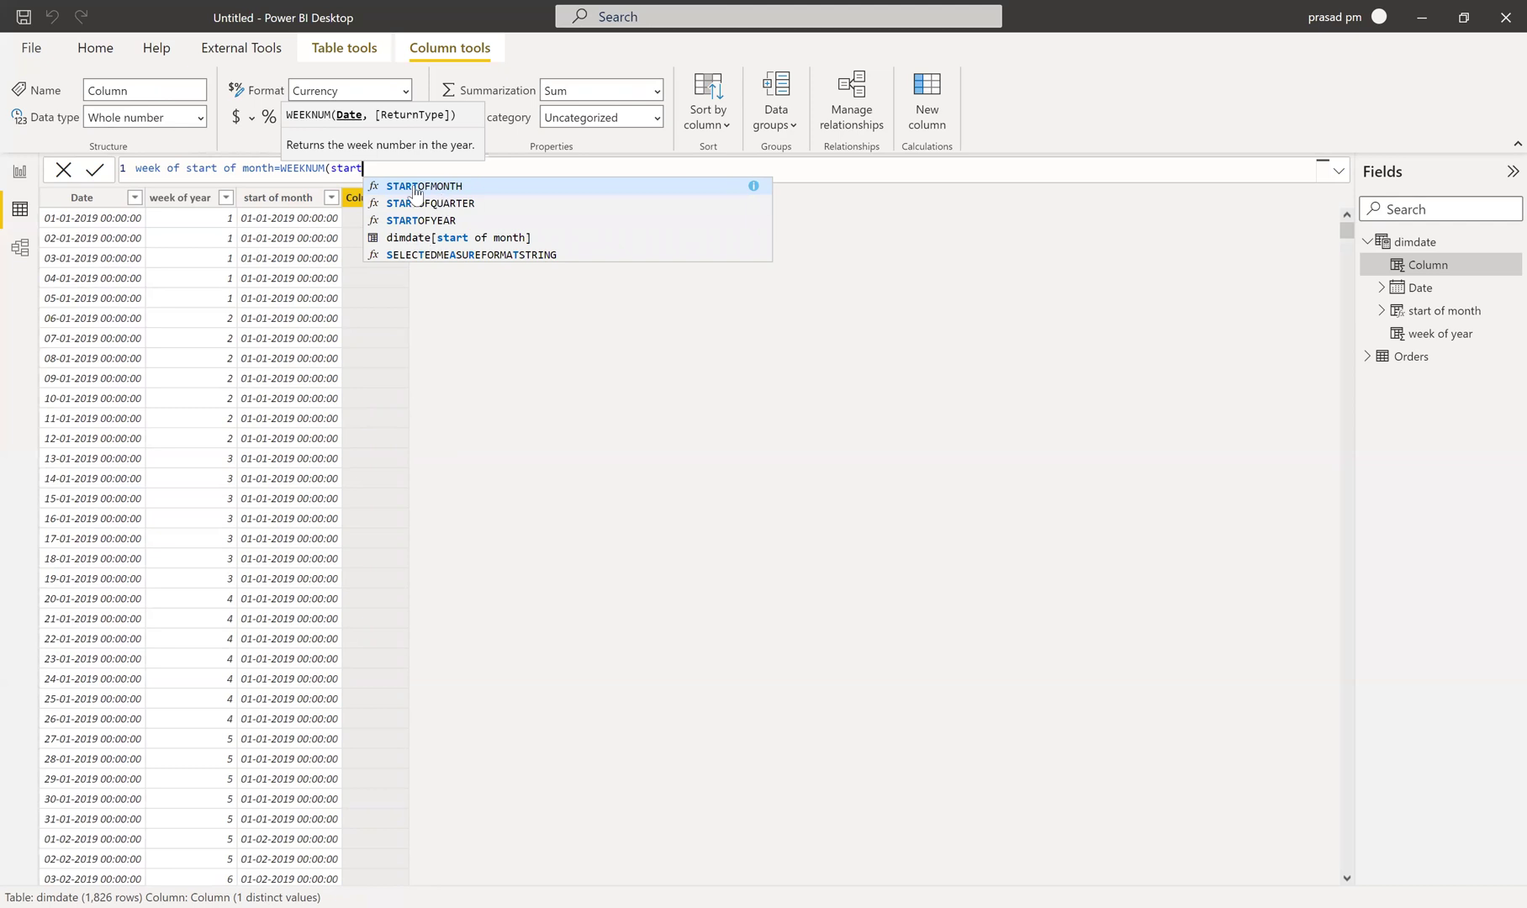
{"action": "left_click", "coordinate": [412, 239]}
{"action": "type", "text": ")"}
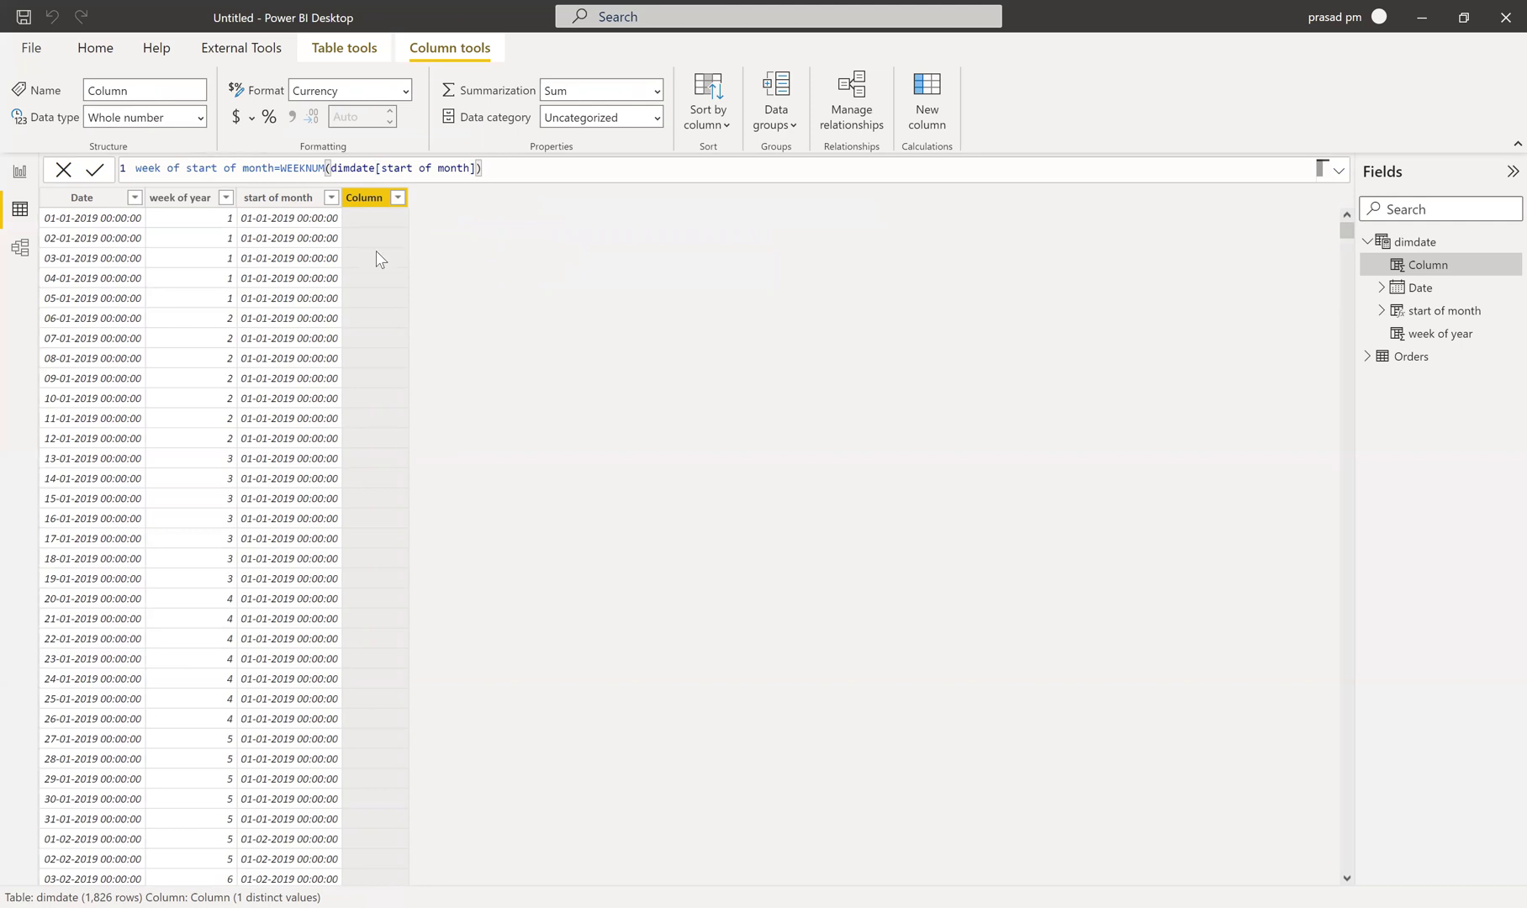
{"action": "key", "text": "Return"}
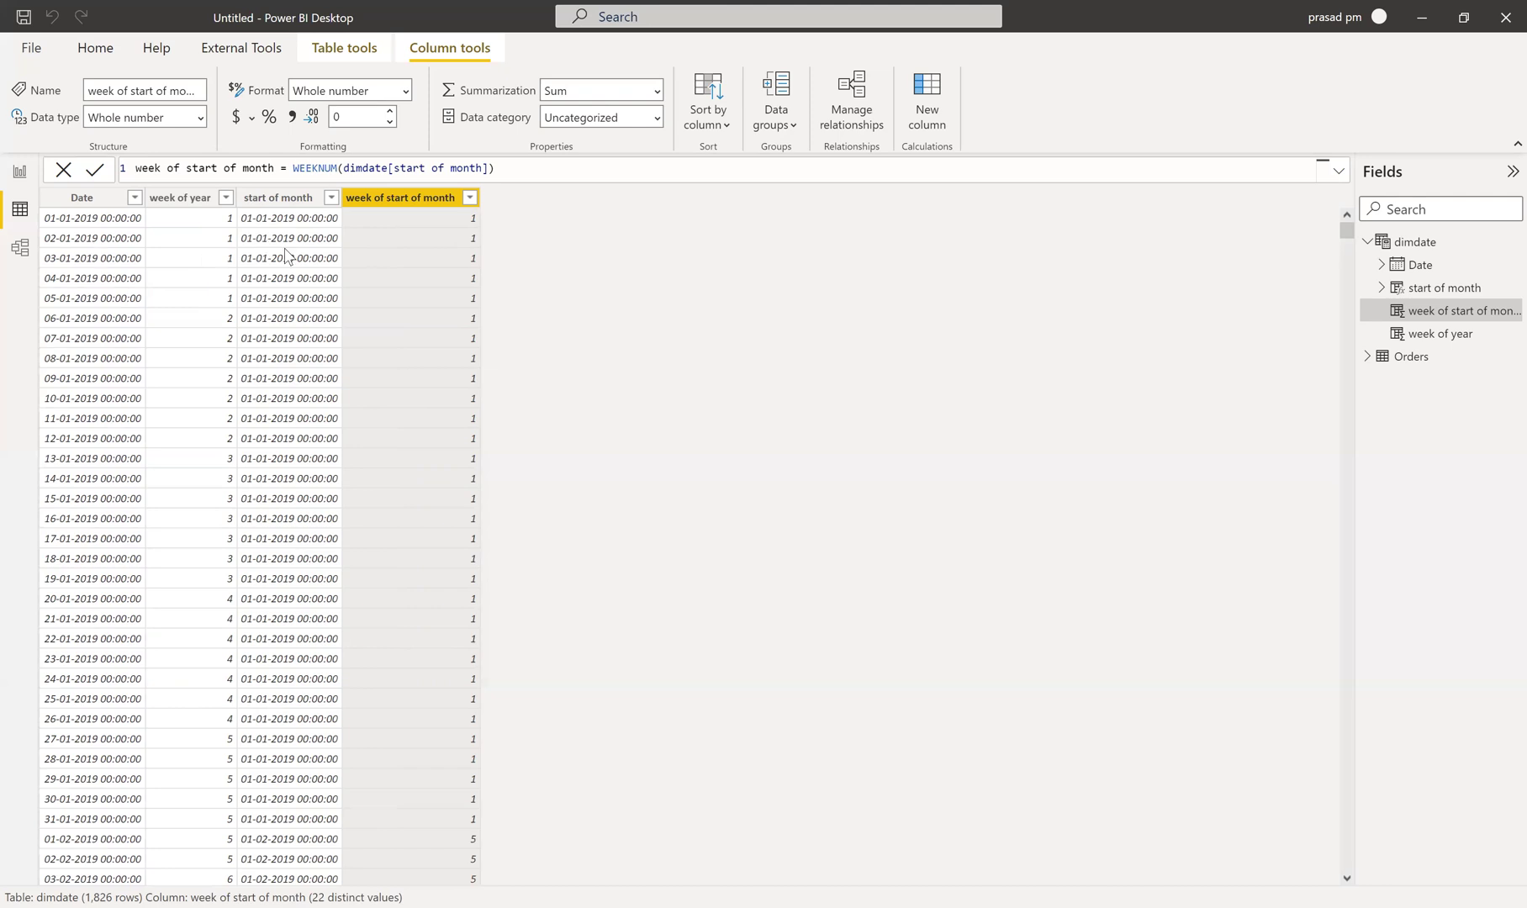
Step: Create another calculated column in dimdate and select its whole default formula for replacement
{"action": "right_click", "coordinate": [393, 204]}
{"action": "key", "text": "Escape"}
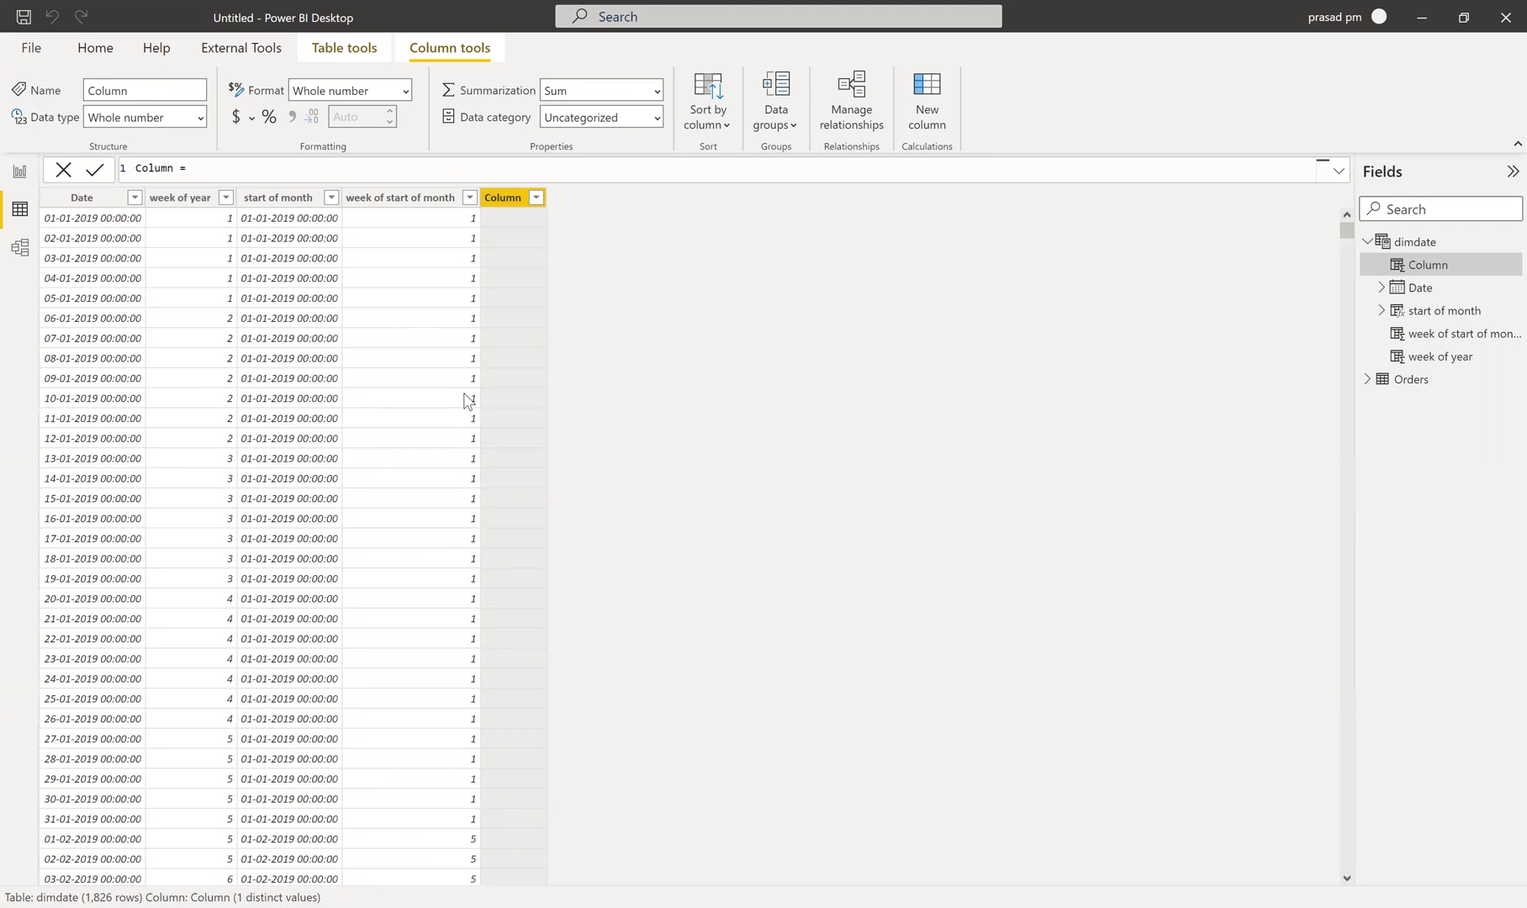
{"action": "key", "text": "ctrl+a"}
{"action": "type", "text": "month"}
{"action": "type", "text": " of week"}
{"action": "key", "text": "BackSpace"}
{"action": "key", "text": "BackSpace"}
{"action": "key", "text": "BackSpace"}
{"action": "key", "text": "BackSpace"}
{"action": "key", "text": "BackSpace"}
{"action": "key", "text": "BackSpace"}
{"action": "key", "text": "BackSpace"}
{"action": "key", "text": "BackSpace"}
{"action": "key", "text": "BackSpace"}
{"action": "key", "text": "BackSpace"}
{"action": "key", "text": "BackSpace"}
{"action": "key", "text": "BackSpace"}
{"action": "key", "text": "BackSpace"}
Step: Define the new dimdate column as week of month = dimdate[week of year]-dimdate[week of start of month]+1
{"action": "type", "text": "week of month="}
{"action": "left_click", "coordinate": [164, 199]}
{"action": "type", "text": "week"}
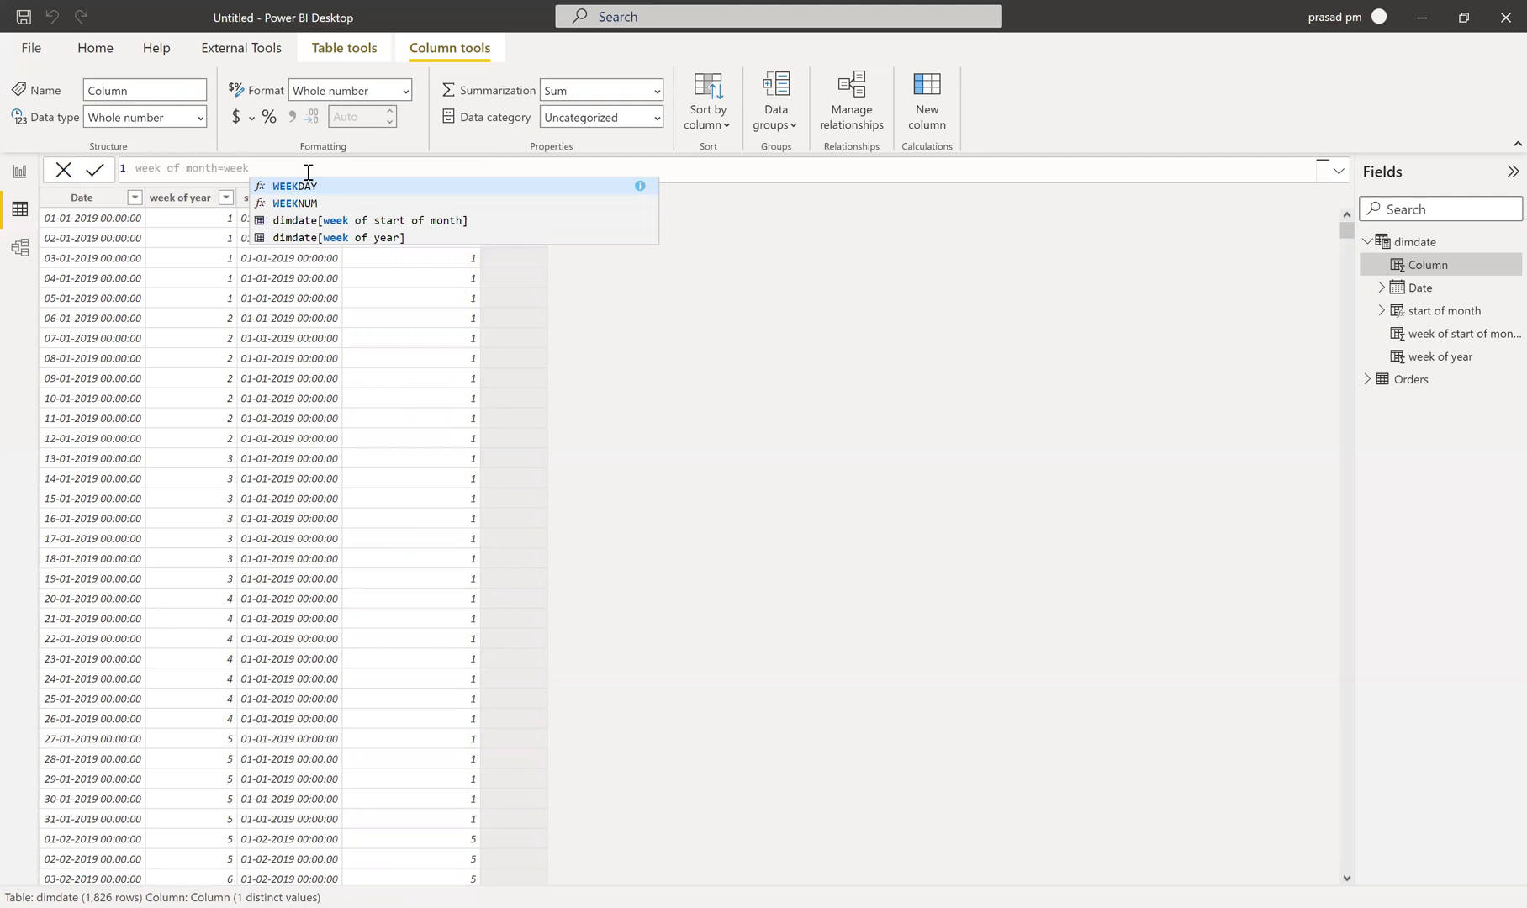
{"action": "left_click", "coordinate": [316, 237]}
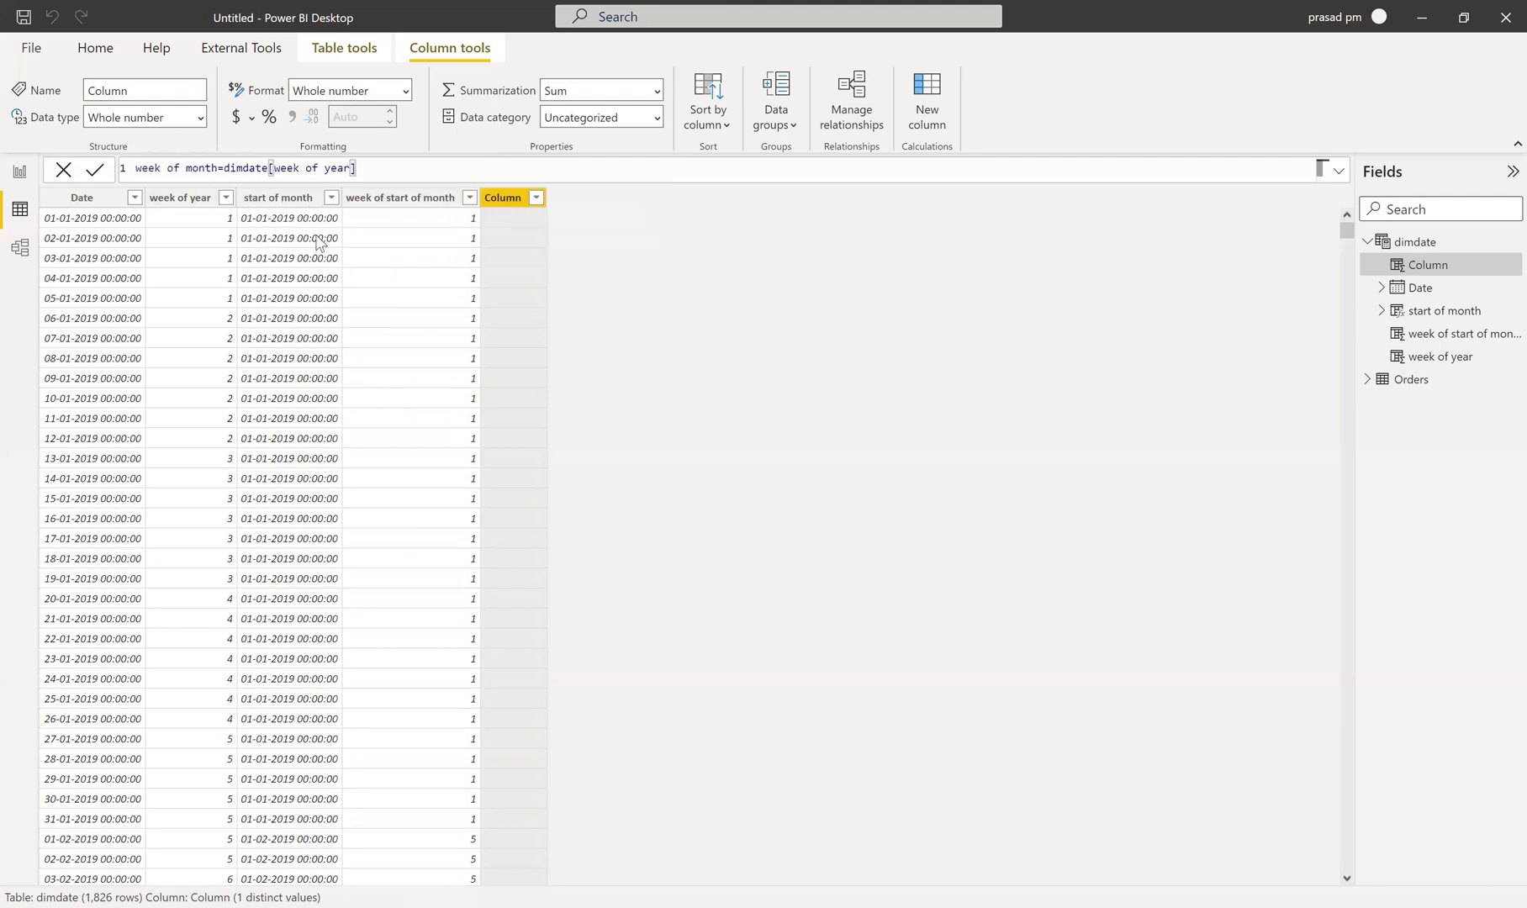
{"action": "type", "text": "-week"}
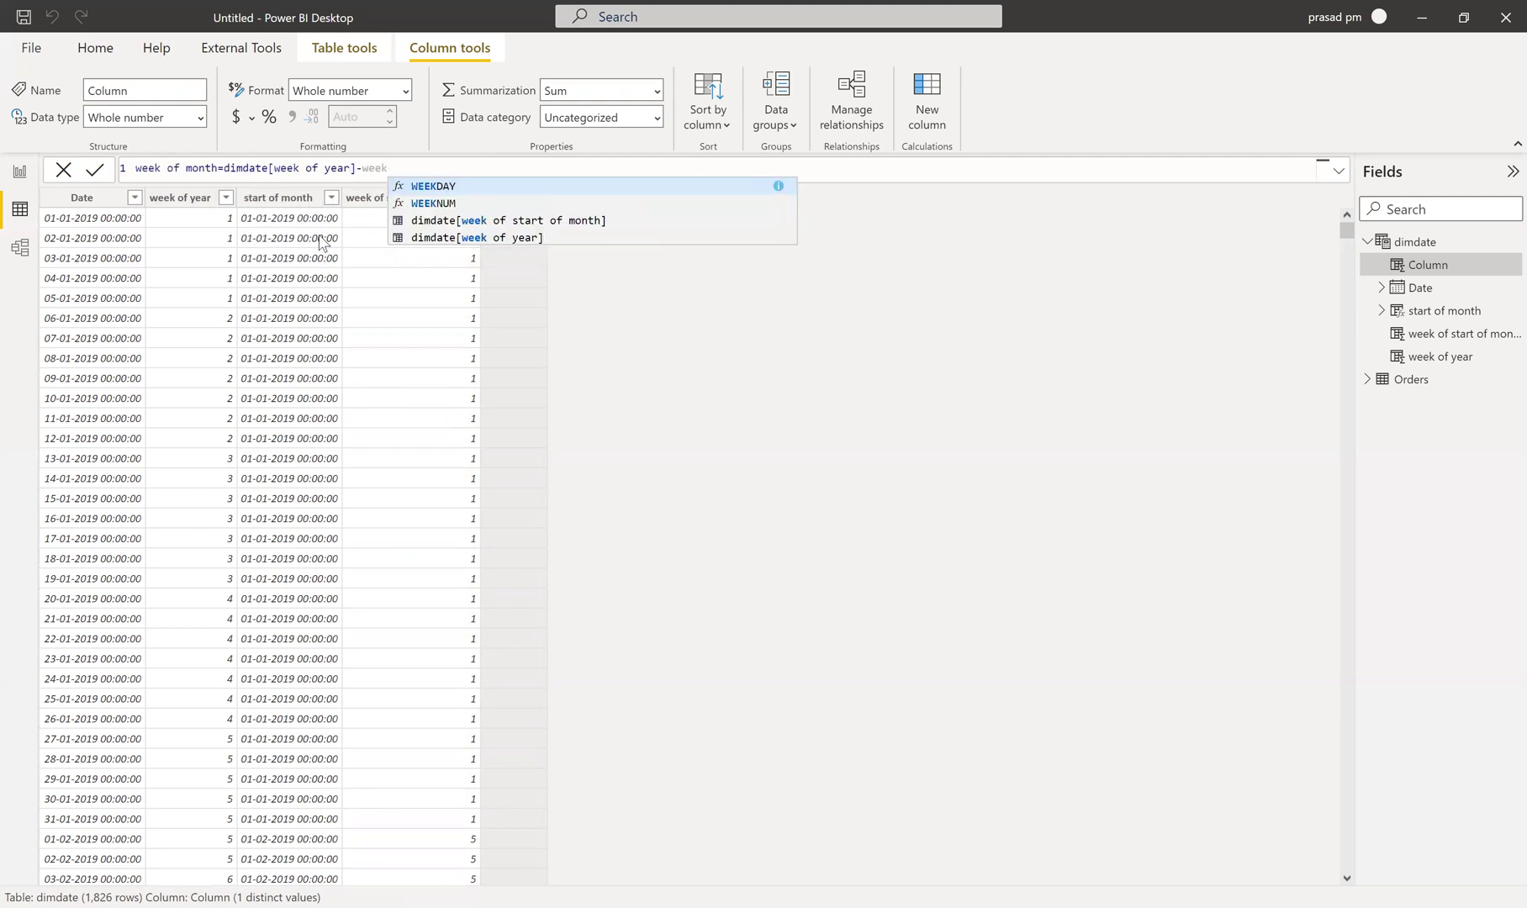
{"action": "left_click", "coordinate": [494, 222]}
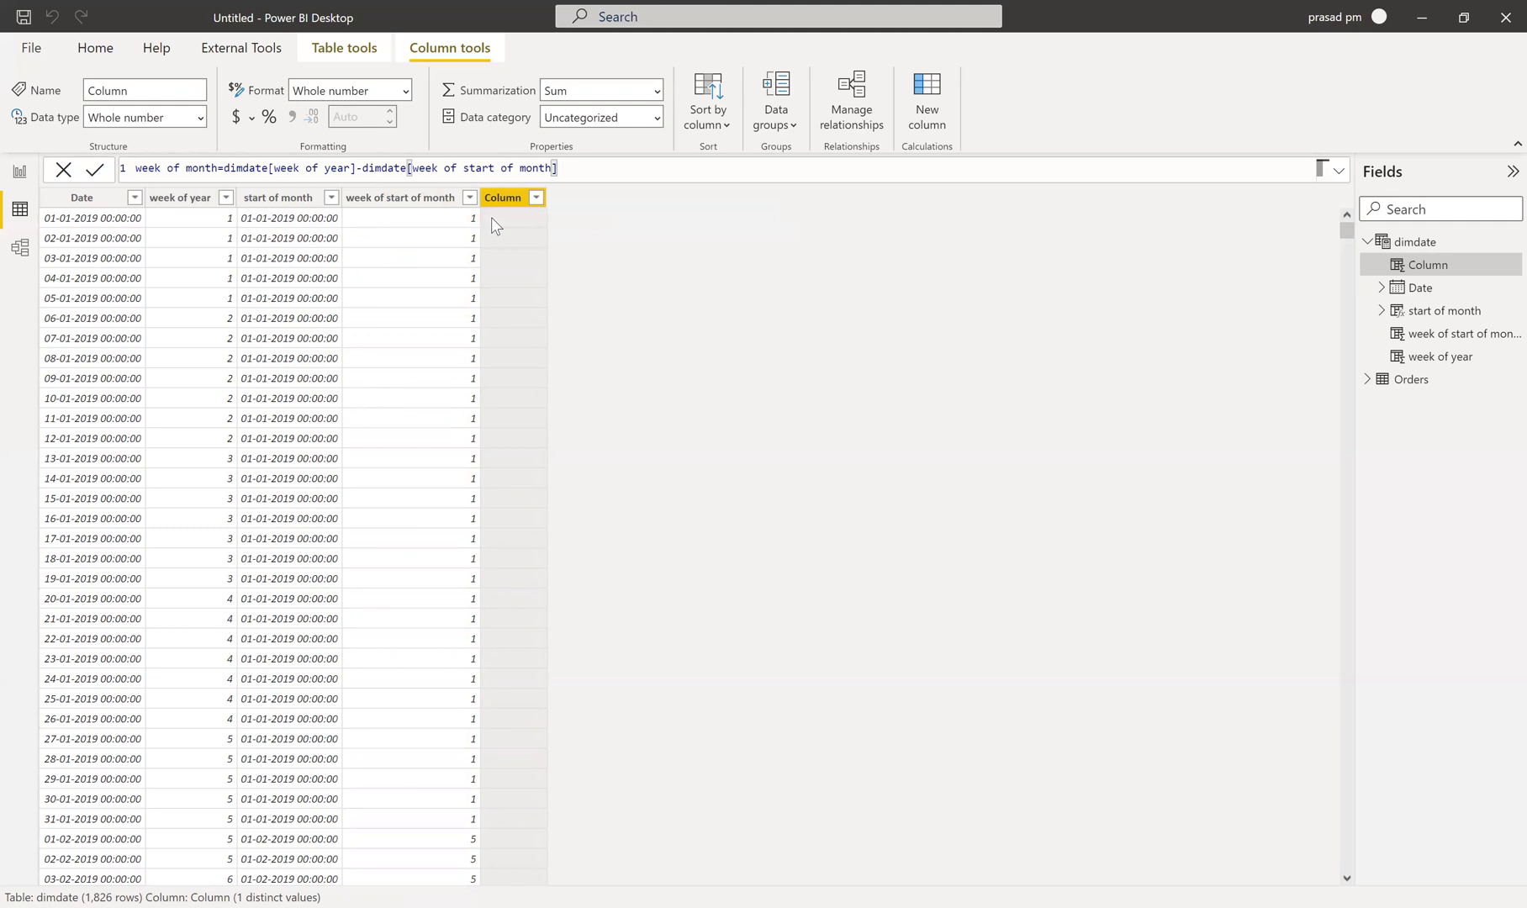
{"action": "type", "text": "+1"}
{"action": "key", "text": "Return"}
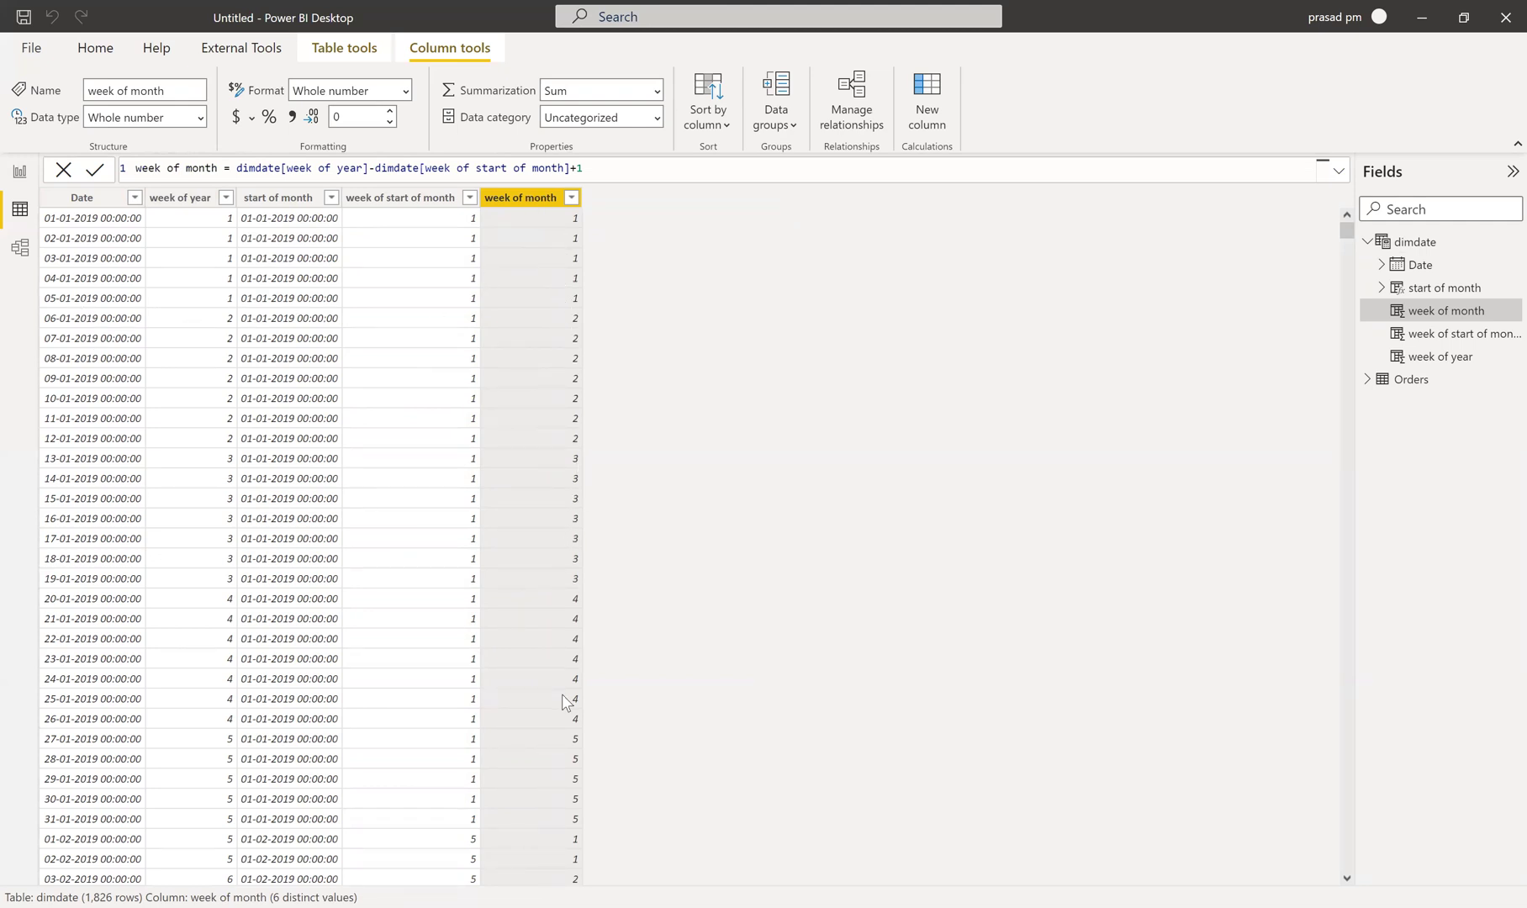
Step: Examine the week of month values in dimdate across the first months of 2019
{"action": "scroll", "coordinate": [555, 753], "scroll_direction": "down", "scroll_amount": 3}
{"action": "scroll", "coordinate": [553, 754], "scroll_direction": "down", "scroll_amount": 1}
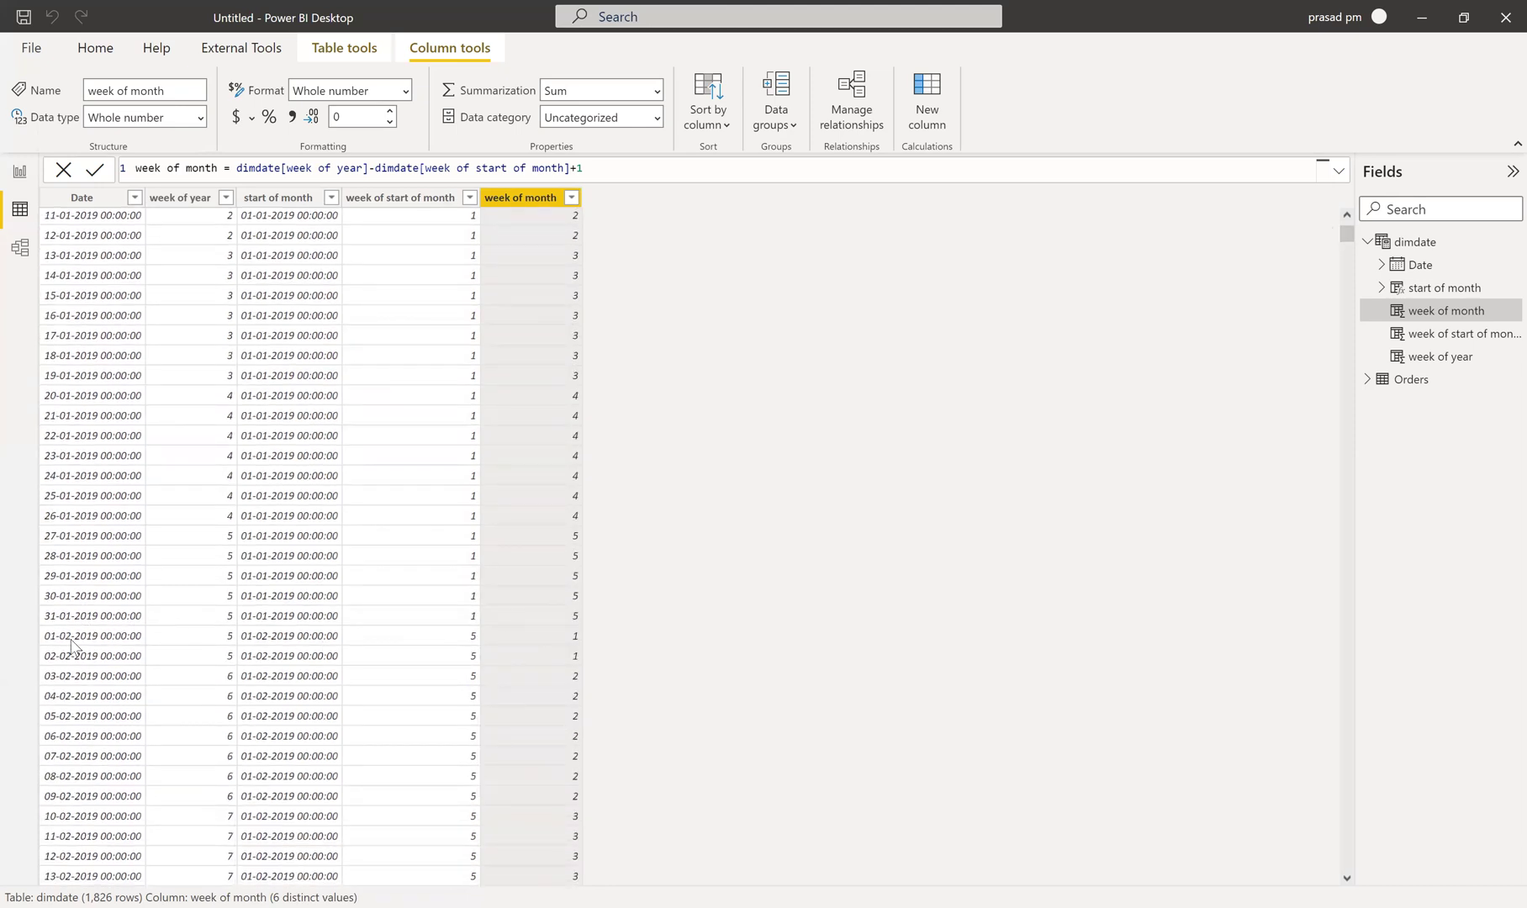
{"action": "scroll", "coordinate": [555, 644], "scroll_direction": "down", "scroll_amount": 10}
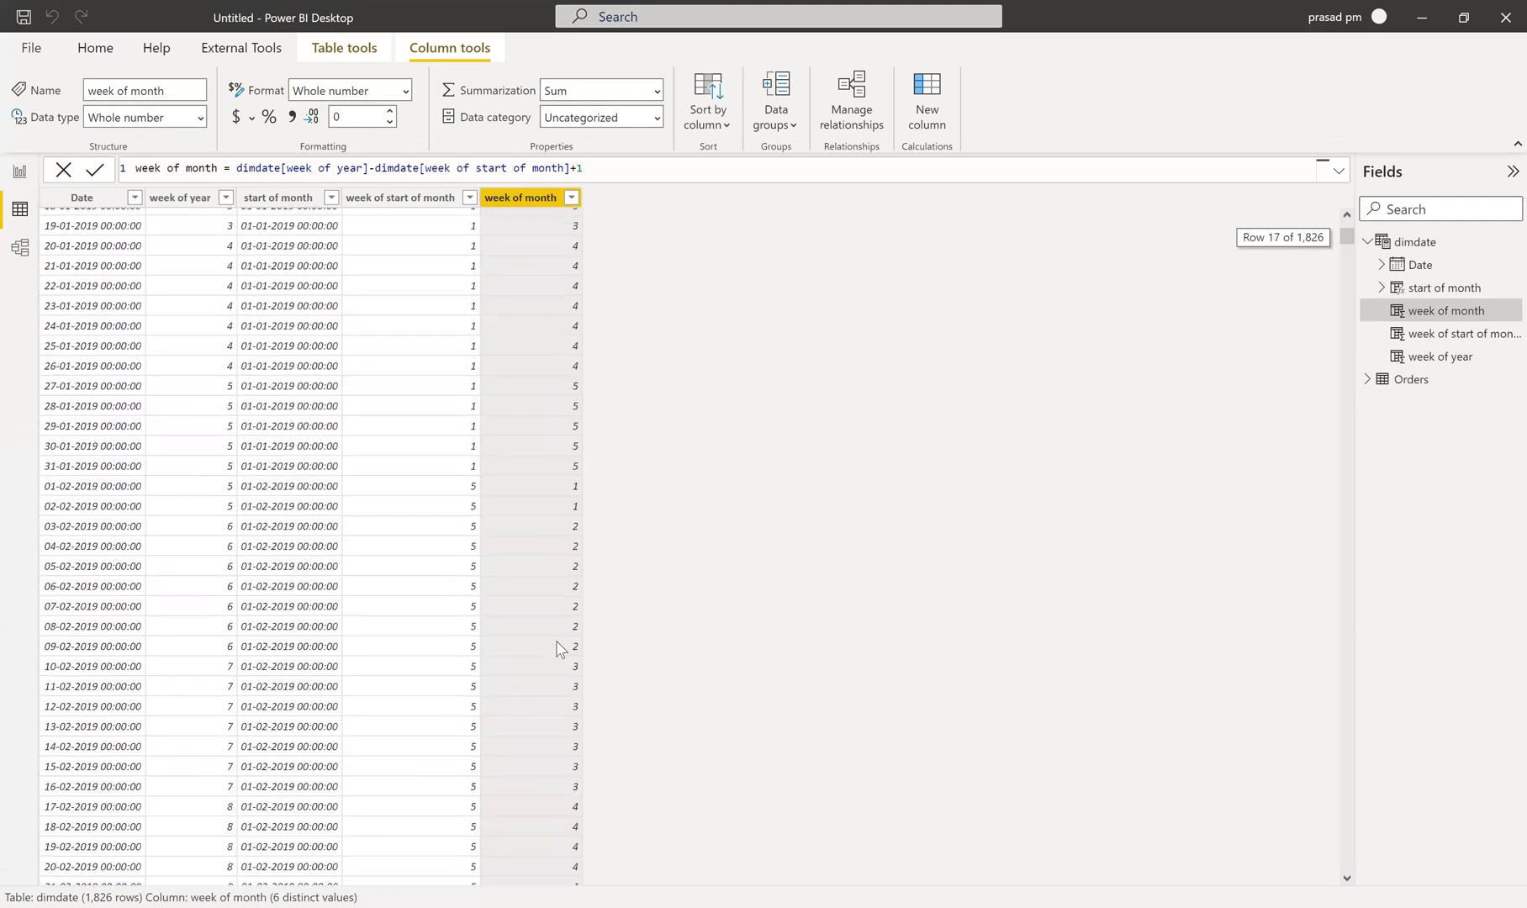
{"action": "scroll", "coordinate": [557, 647], "scroll_direction": "down", "scroll_amount": 9}
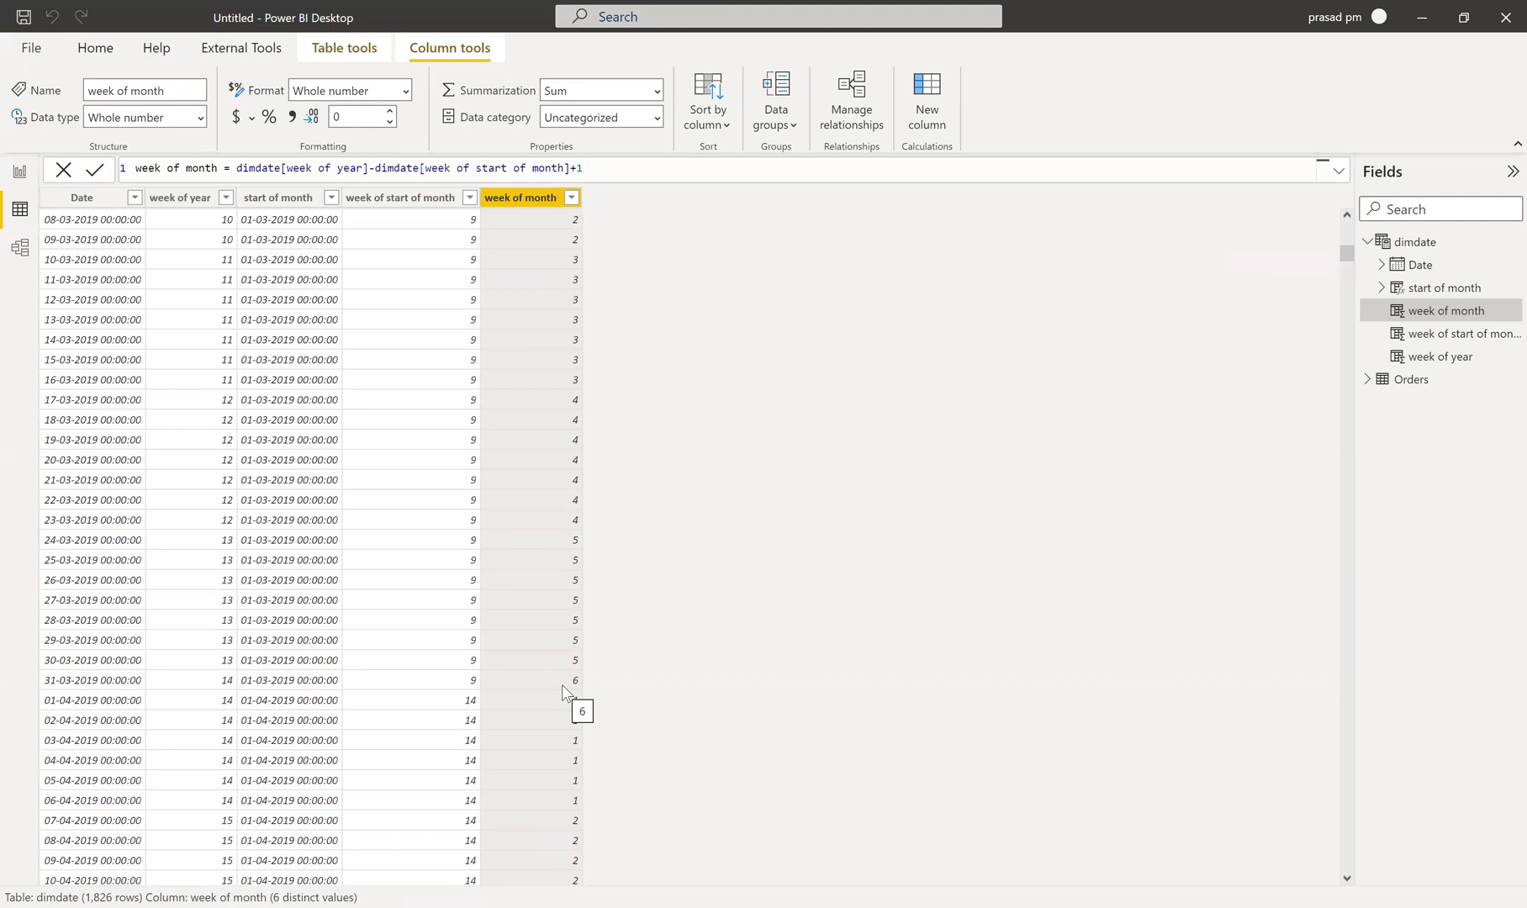
{"action": "scroll", "coordinate": [561, 684], "scroll_direction": "up", "scroll_amount": 15}
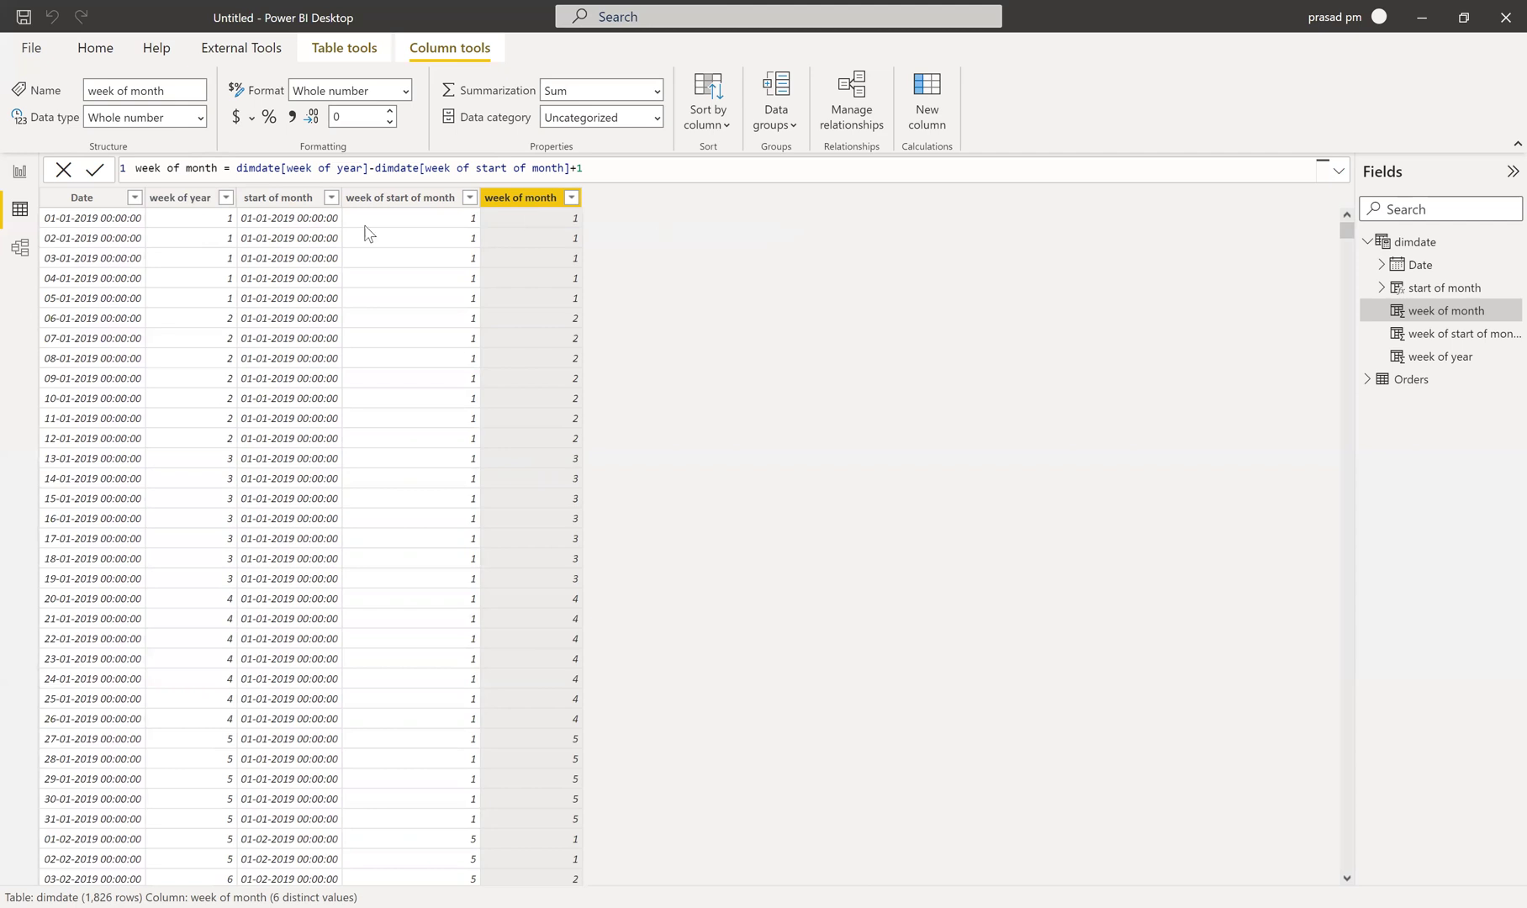
Step: Create another calculated column in dimdate named week of month2, with empty lines below its equals sign for variables
{"action": "right_click", "coordinate": [545, 203]}
{"action": "left_click", "coordinate": [624, 410]}
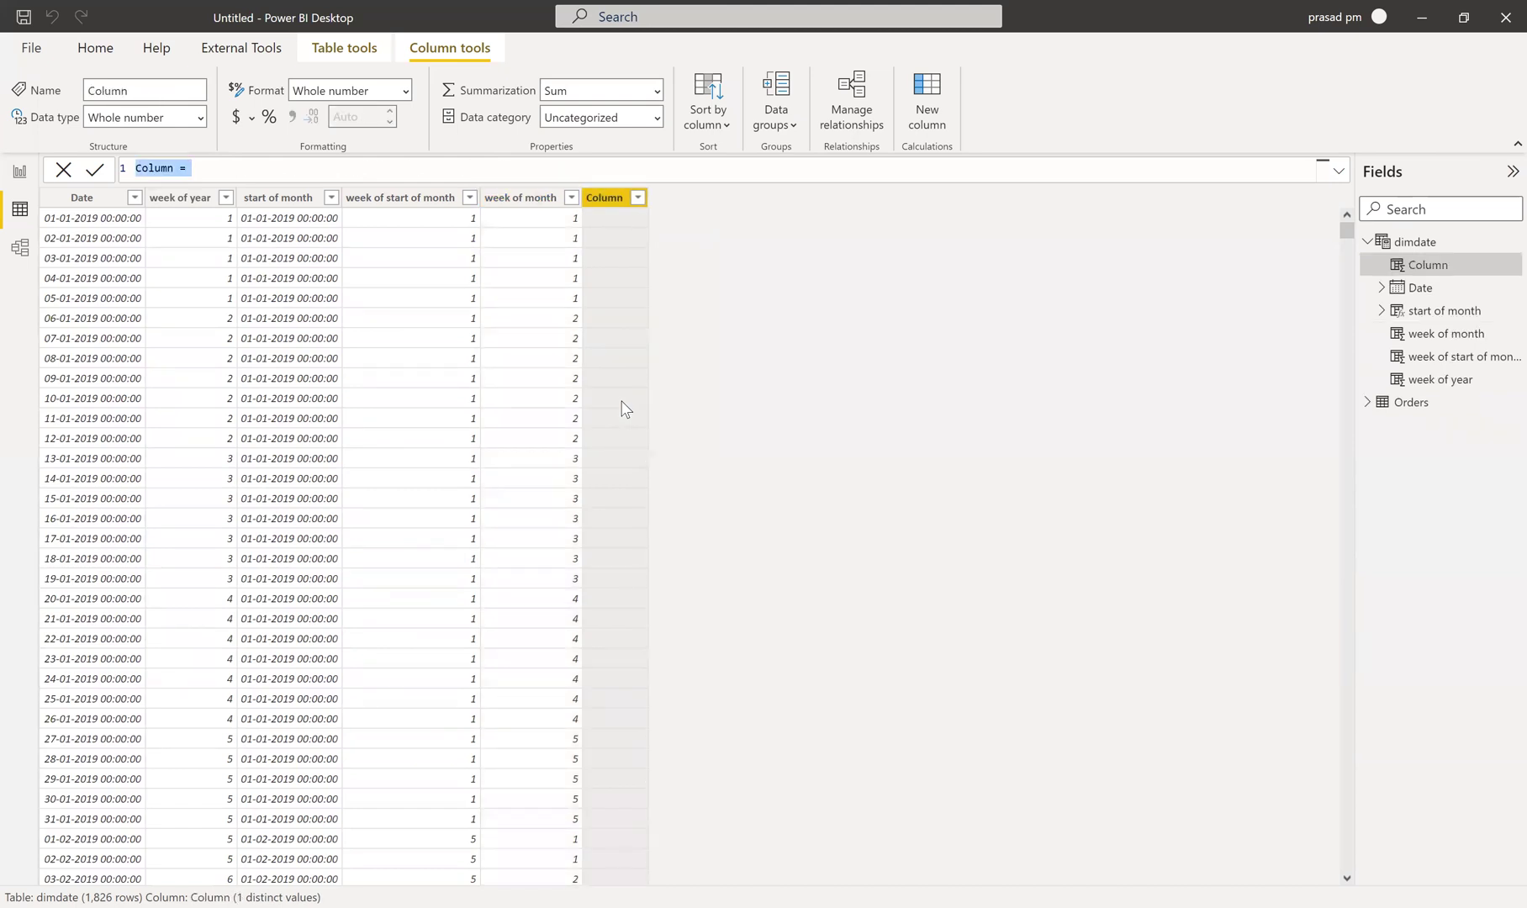
{"action": "type", "text": "week of month2"}
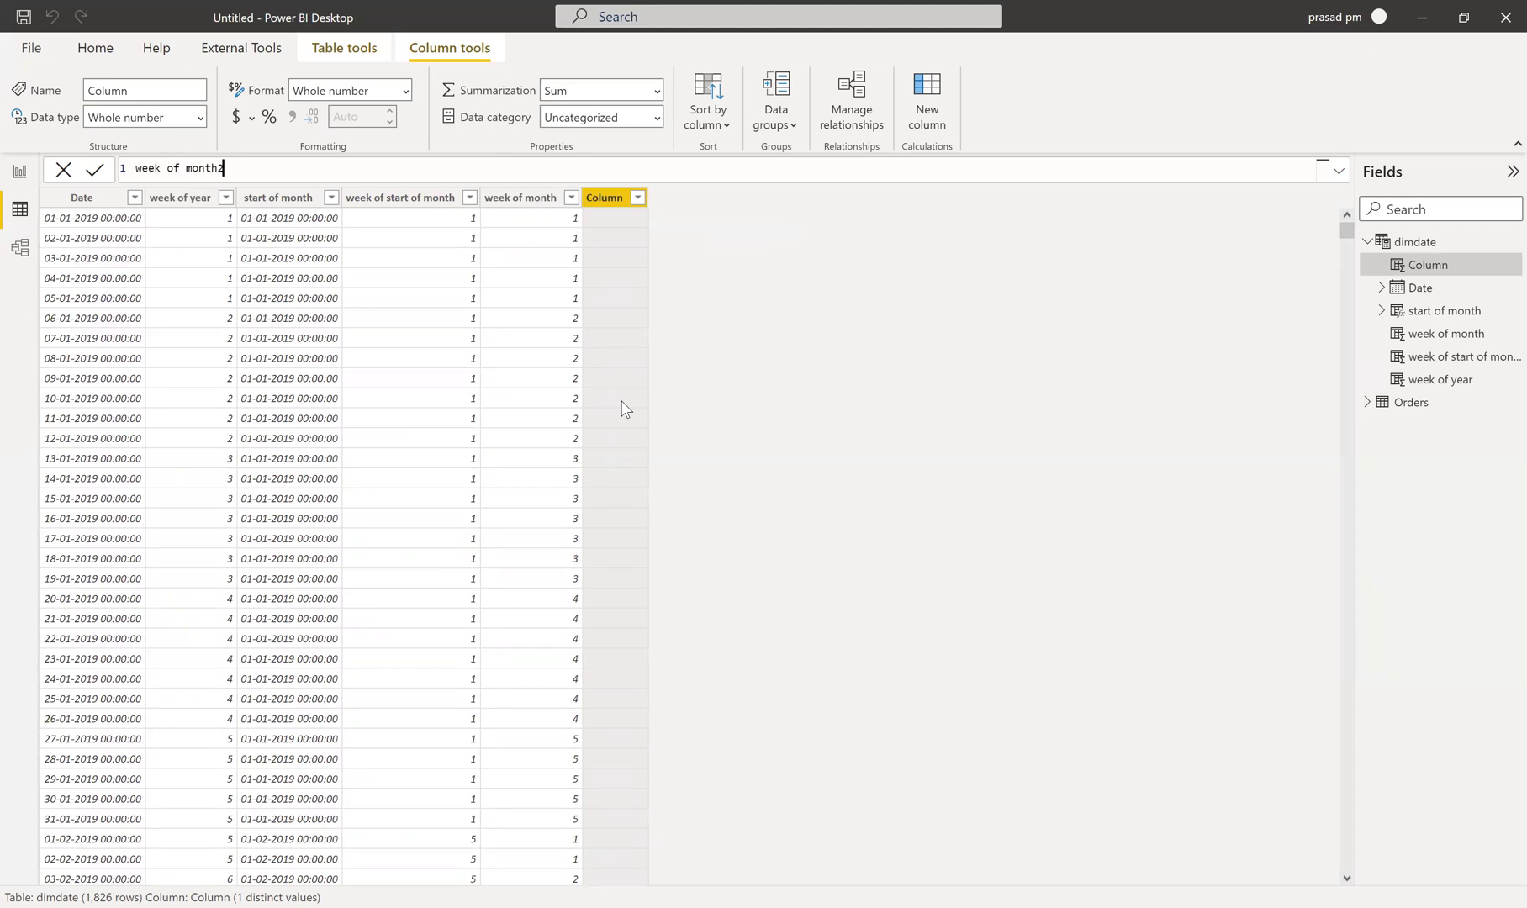
{"action": "type", "text": "="}
{"action": "key", "text": "shift+Return"}
{"action": "key", "text": "shift+Return"}
{"action": "key", "text": "shift+Return"}
{"action": "left_click", "coordinate": [171, 194]}
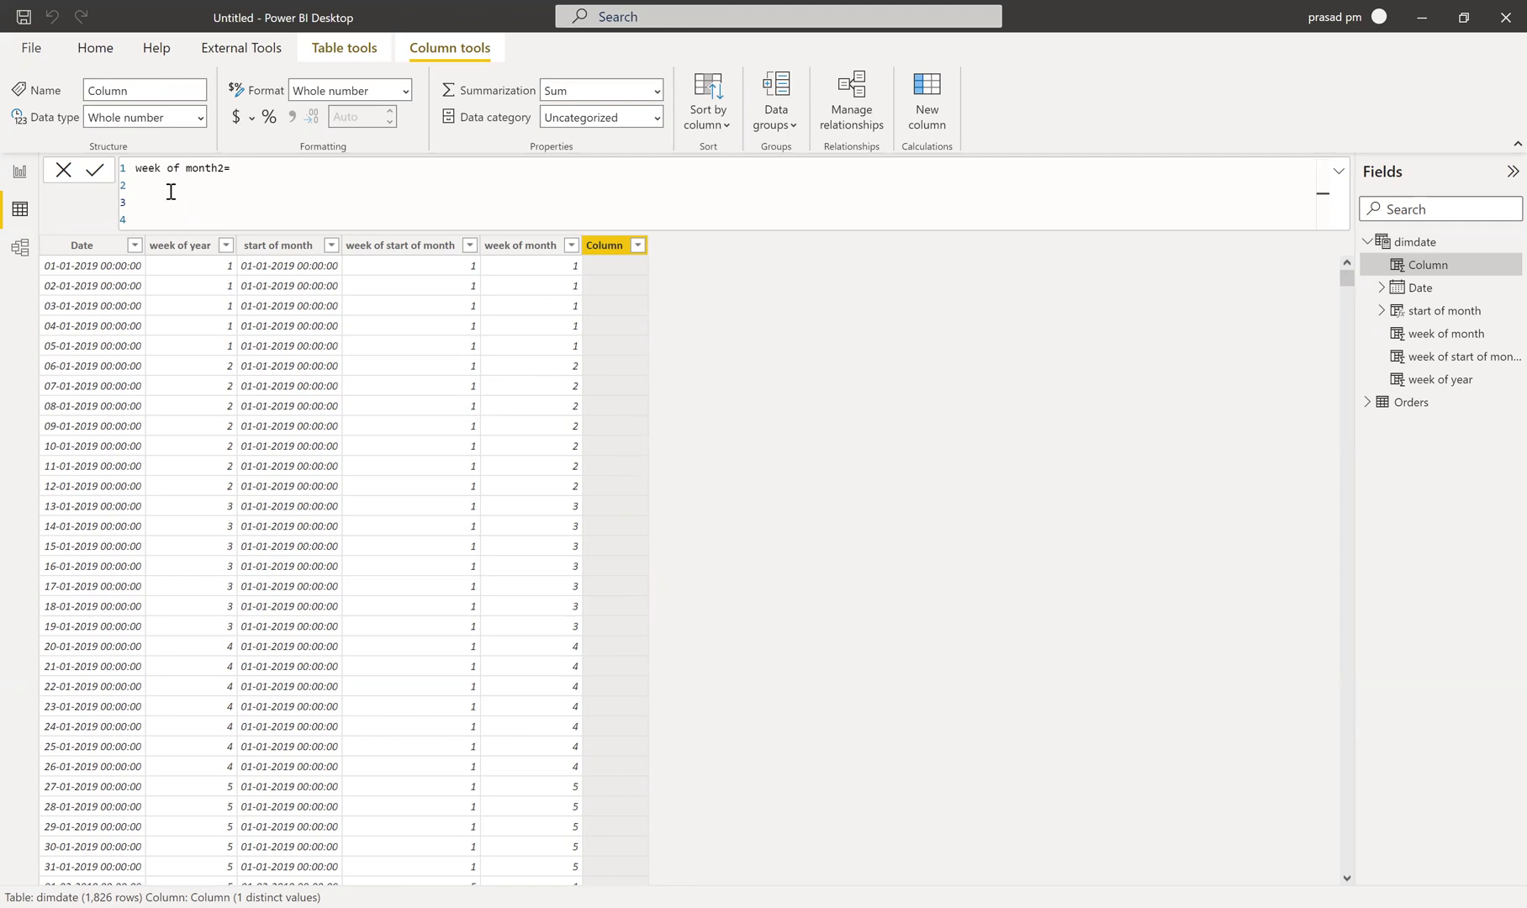
{"action": "type", "text": "var stsrtofyear"}
{"action": "left_click", "coordinate": [181, 209]}
{"action": "key", "text": "BackSpace"}
{"action": "type", "text": "a"}
{"action": "mouse_move", "coordinate": [185, 205]}
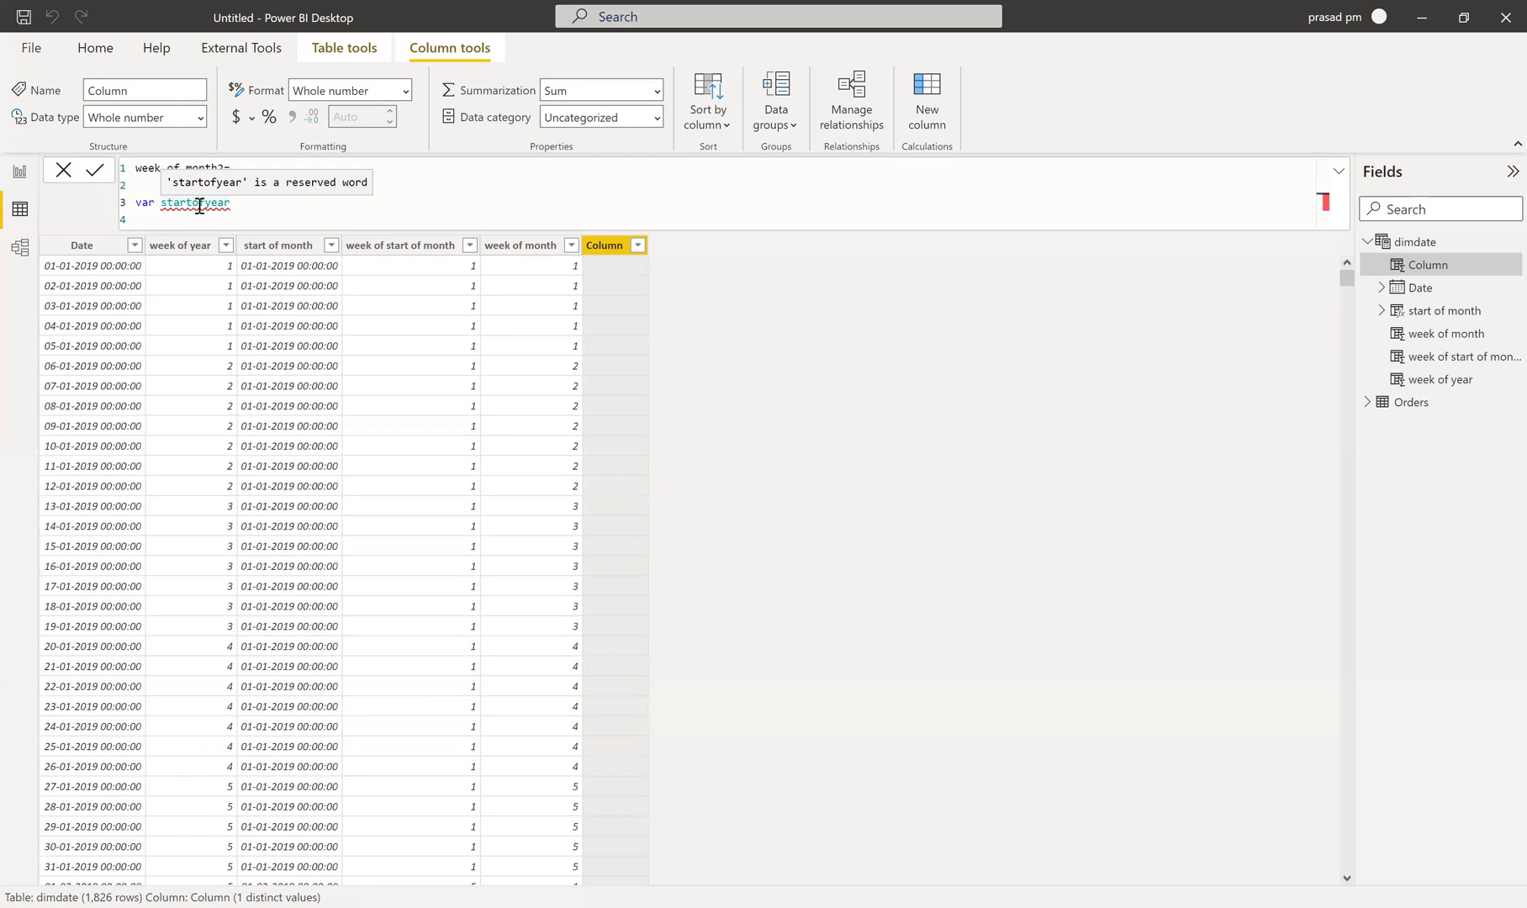
{"action": "key", "text": "BackSpace"}
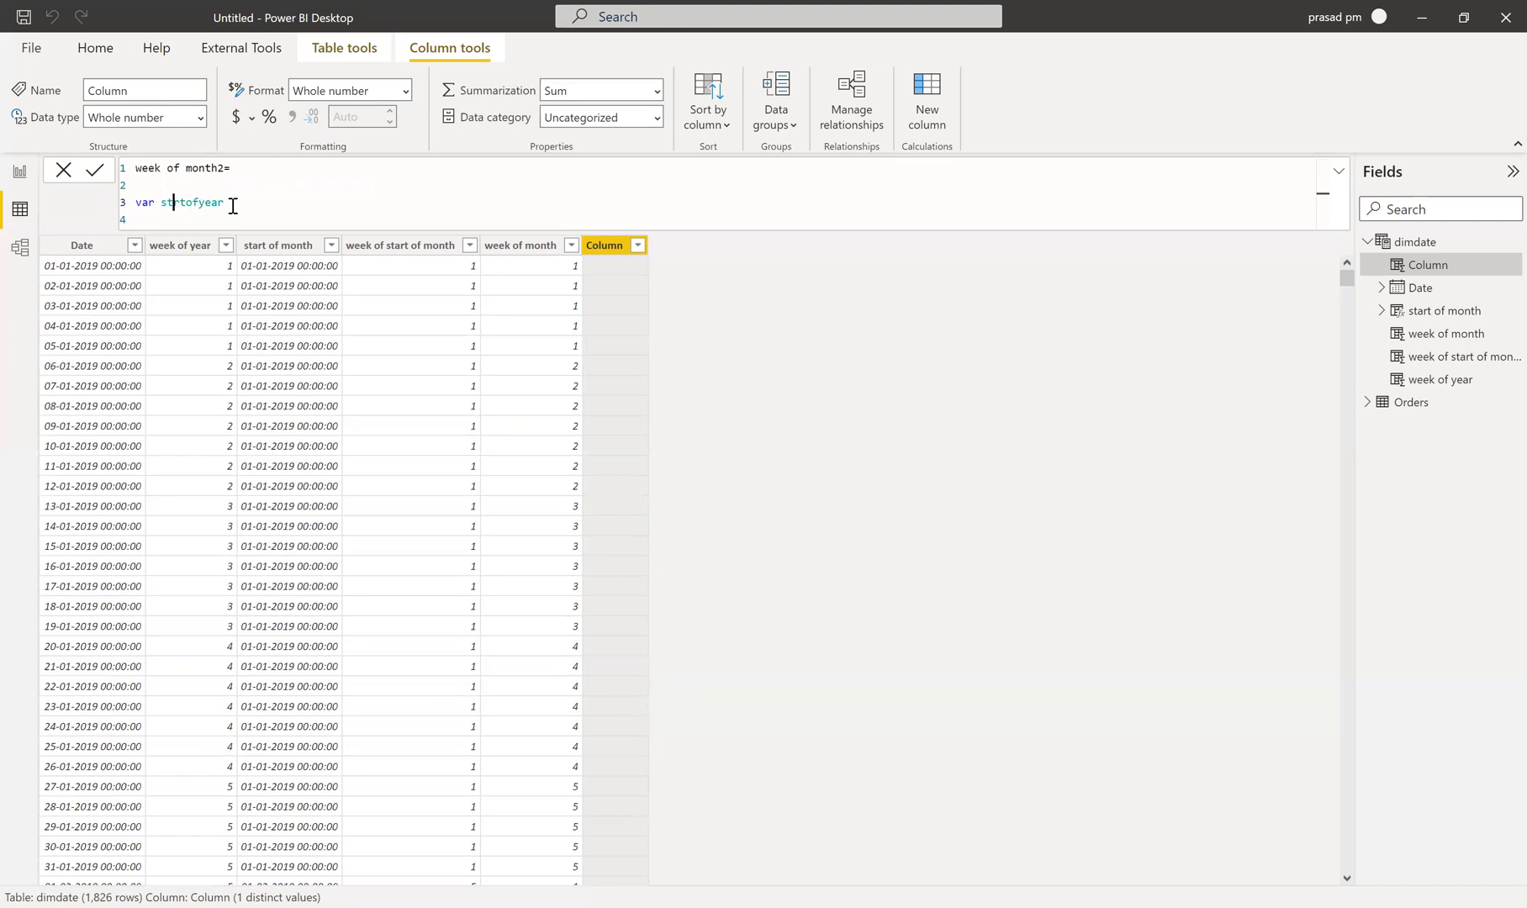
{"action": "left_click", "coordinate": [237, 203]}
{"action": "key", "text": "BackSpace"}
{"action": "key", "text": "BackSpace"}
{"action": "key", "text": "BackSpace"}
{"action": "key", "text": "BackSpace"}
{"action": "key", "text": "BackSpace"}
{"action": "key", "text": "BackSpace"}
{"action": "key", "text": "BackSpace"}
{"action": "key", "text": "BackSpace"}
{"action": "key", "text": "BackSpace"}
{"action": "key", "text": "BackSpace"}
Step: Define the variable weekofyr as WEEKNUM(dimdate[Date]) in the week of month2 formula
{"action": "type", "text": "weekofyr=weeknum"}
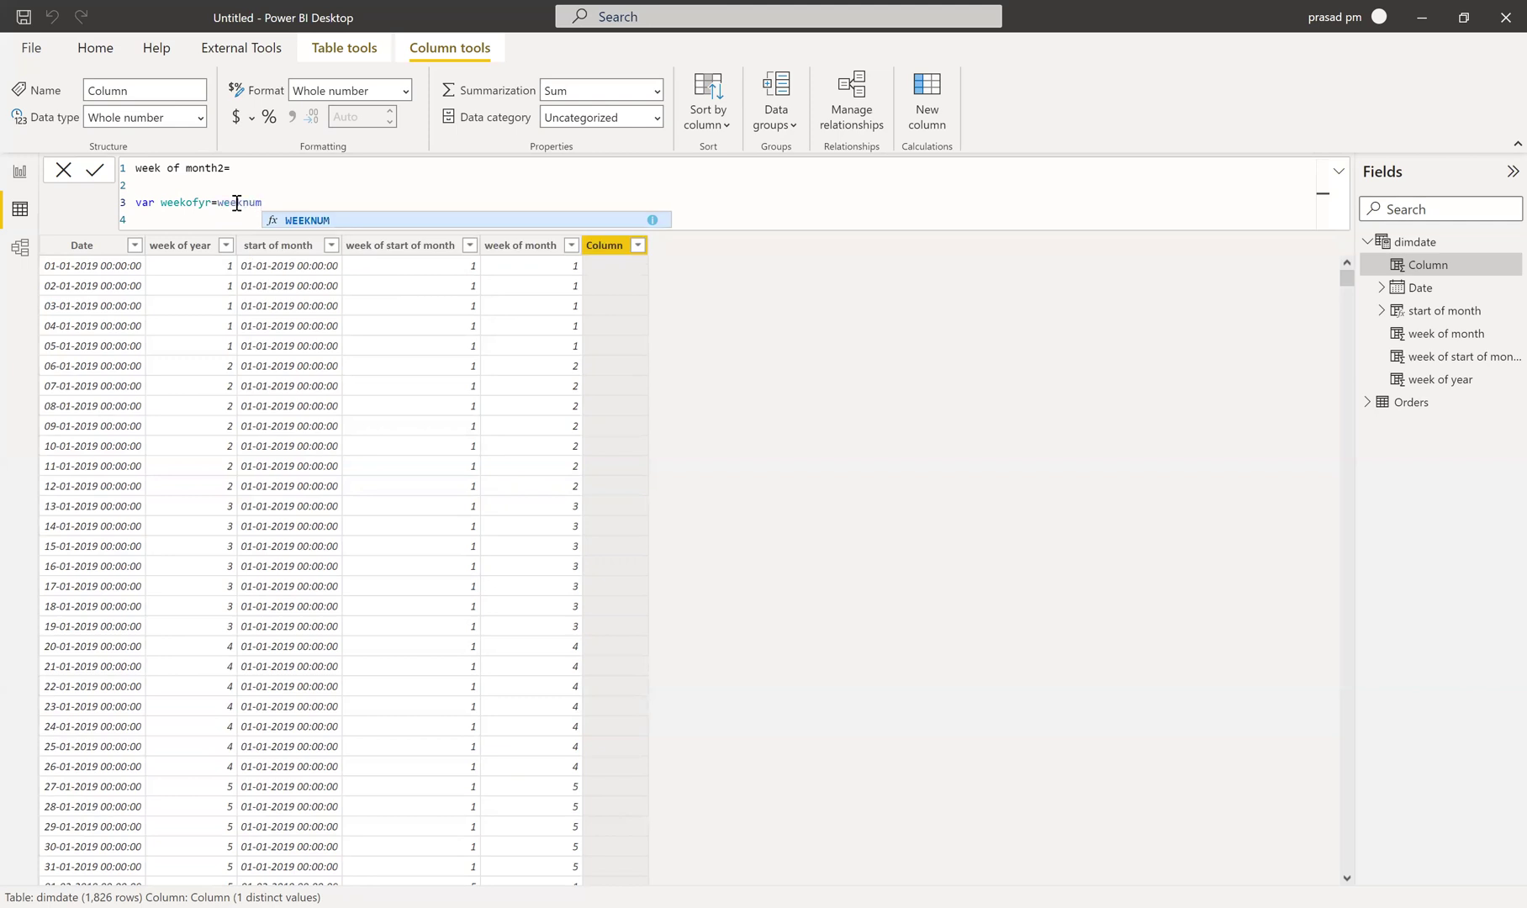
{"action": "left_click", "coordinate": [290, 220]}
{"action": "type", "text": "dim"}
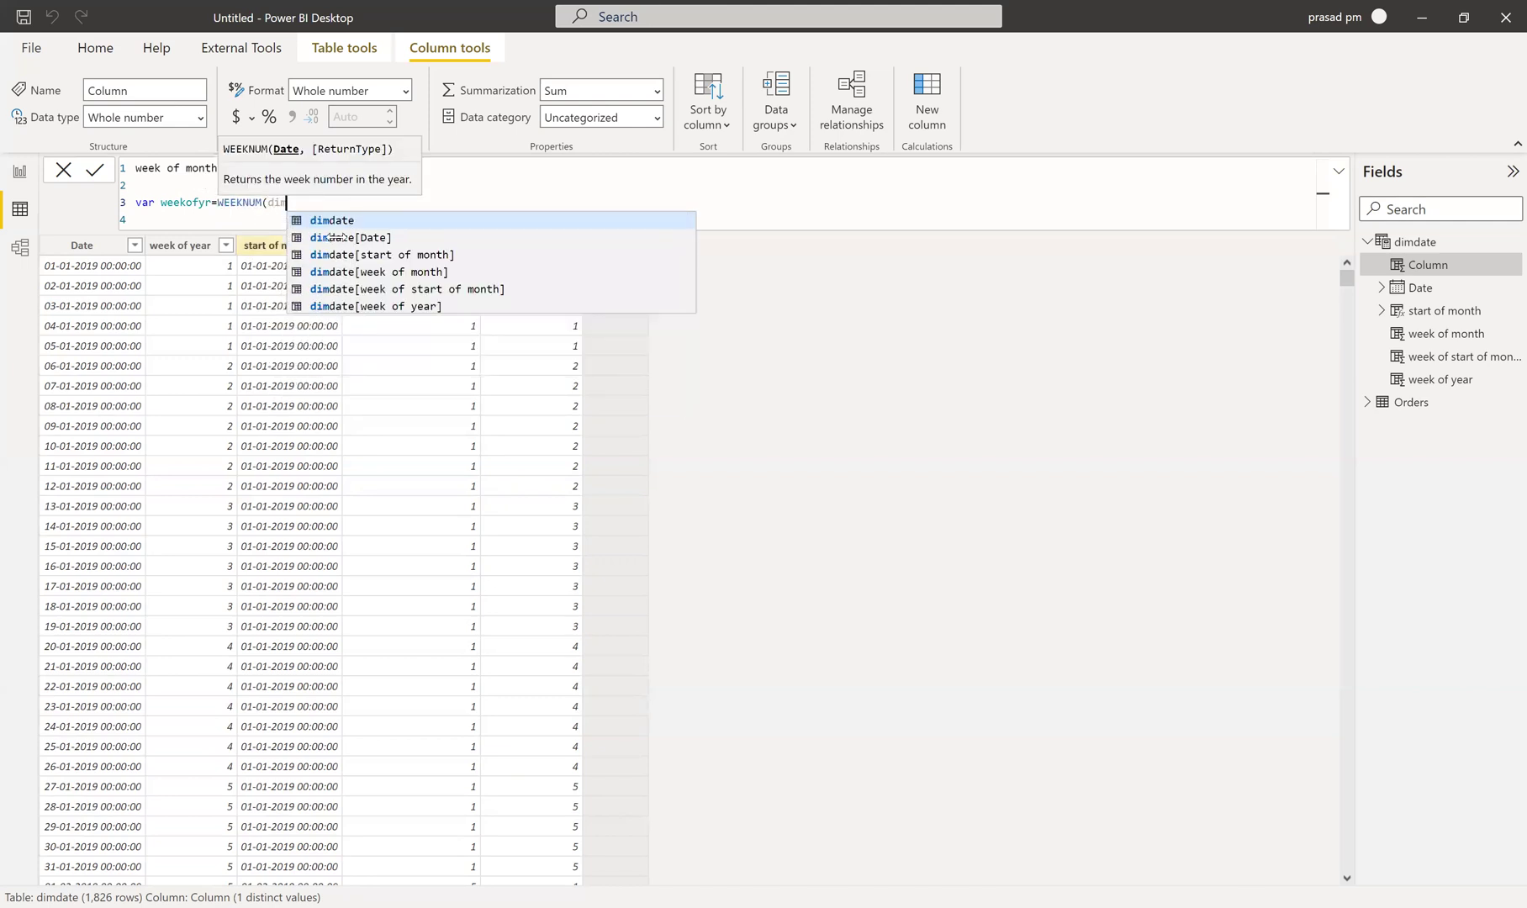
{"action": "key", "text": "Escape"}
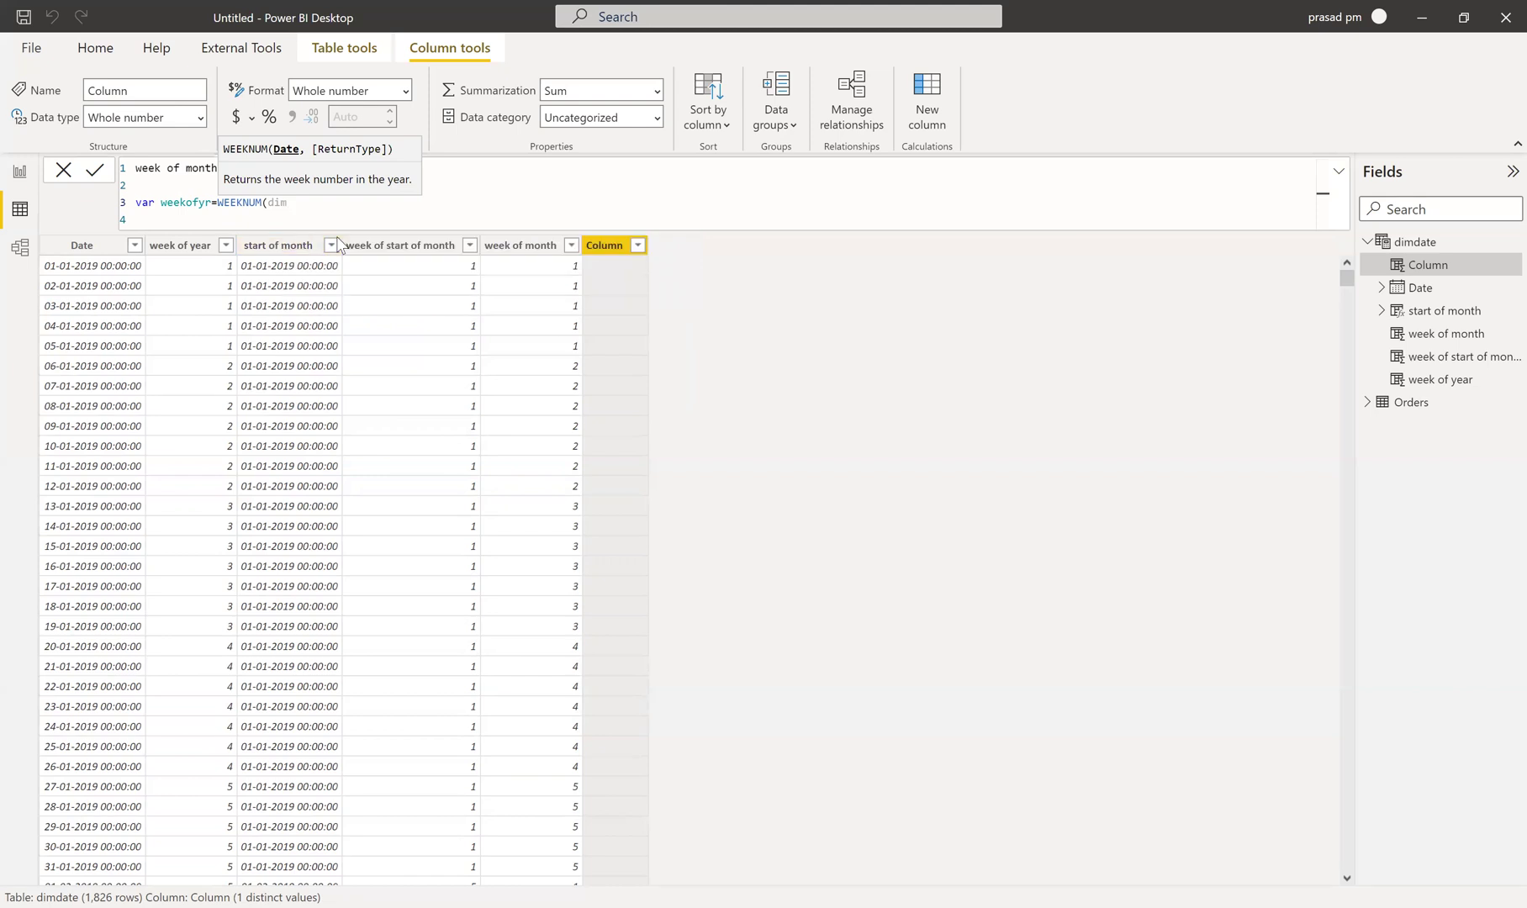
{"action": "key", "text": "Return"}
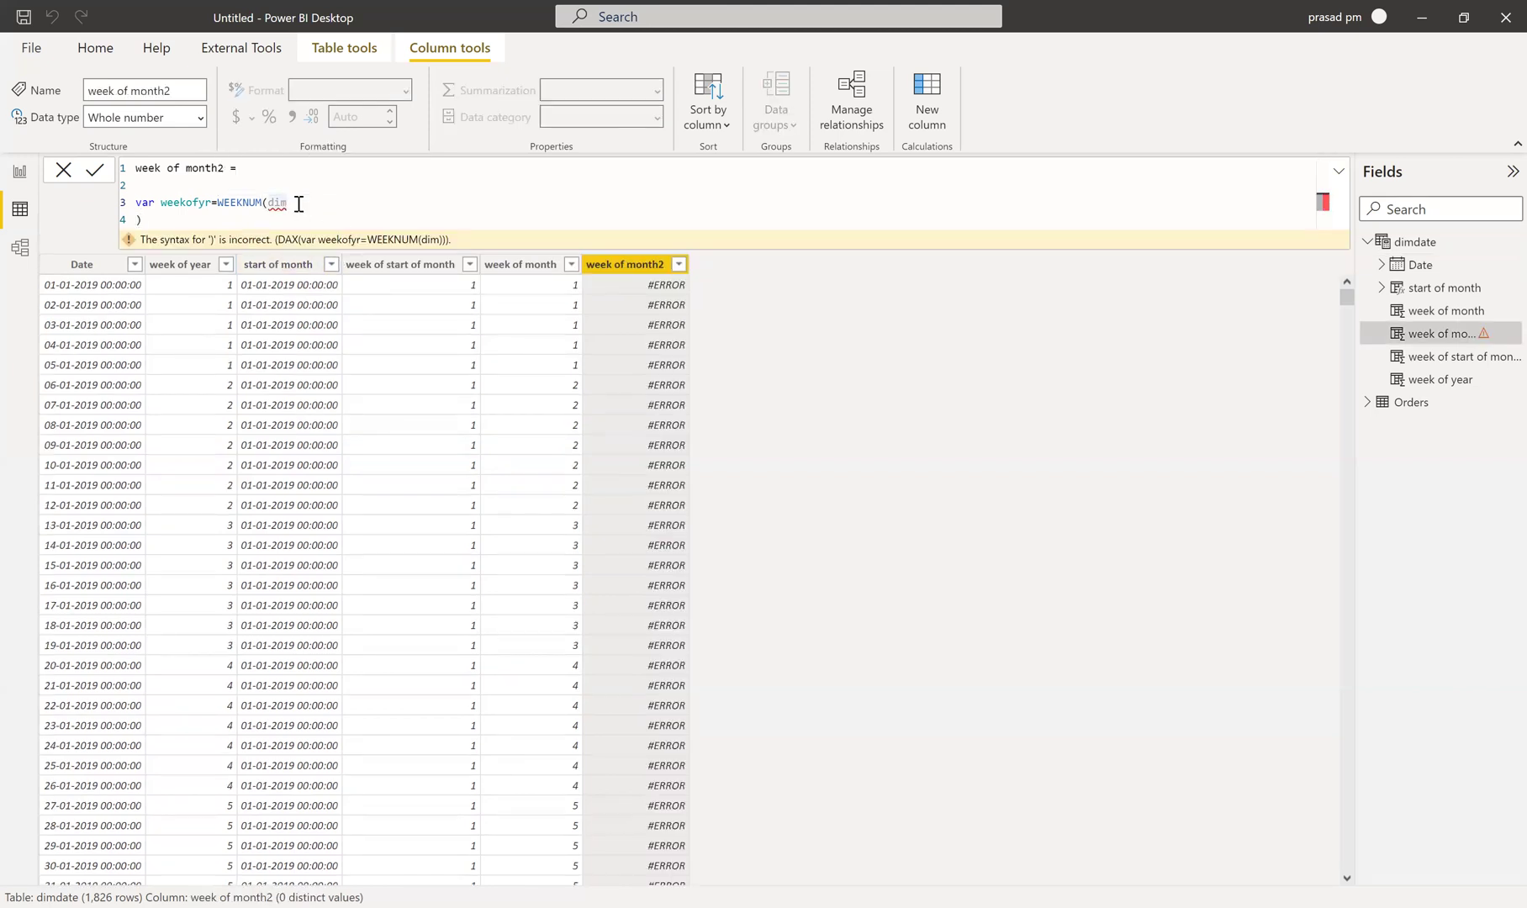
{"action": "key", "text": "BackSpace"}
{"action": "type", "text": "md"}
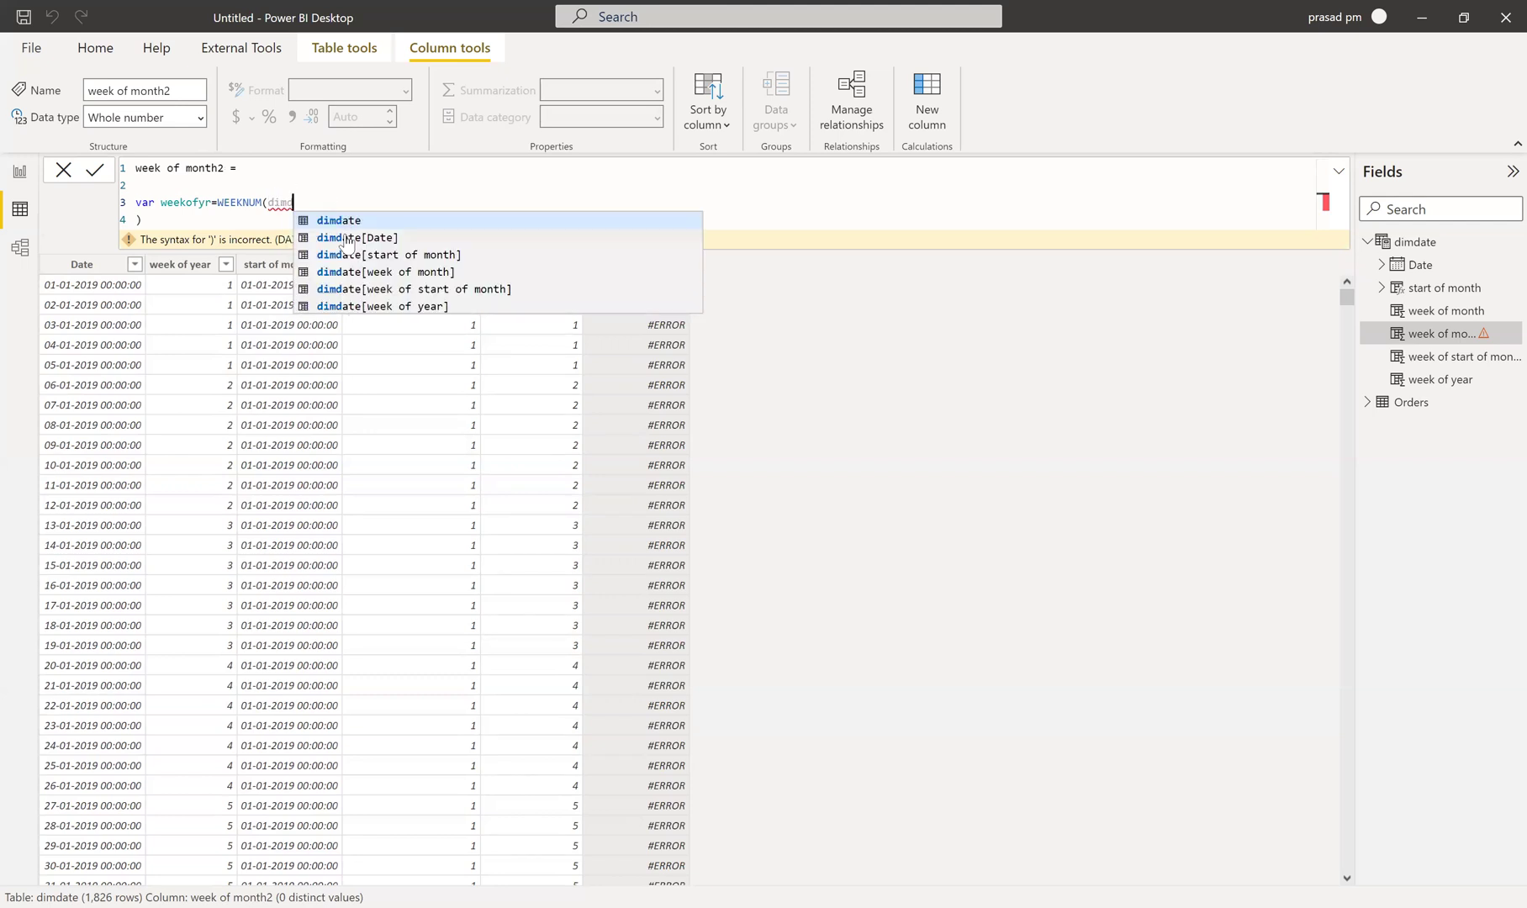
{"action": "left_click", "coordinate": [347, 239]}
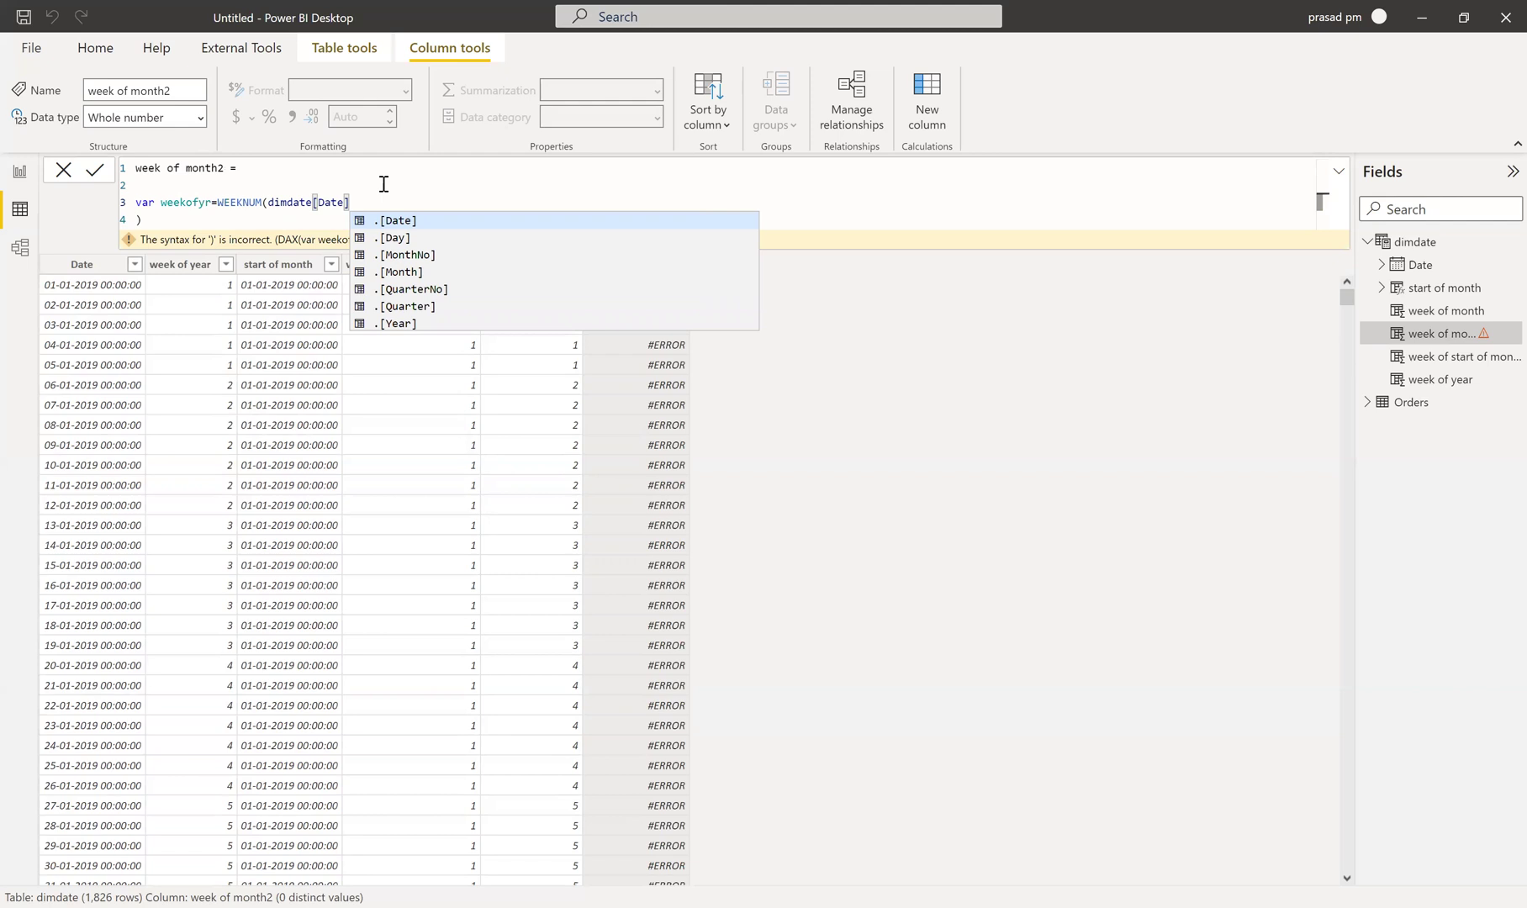
{"action": "type", "text": ")"}
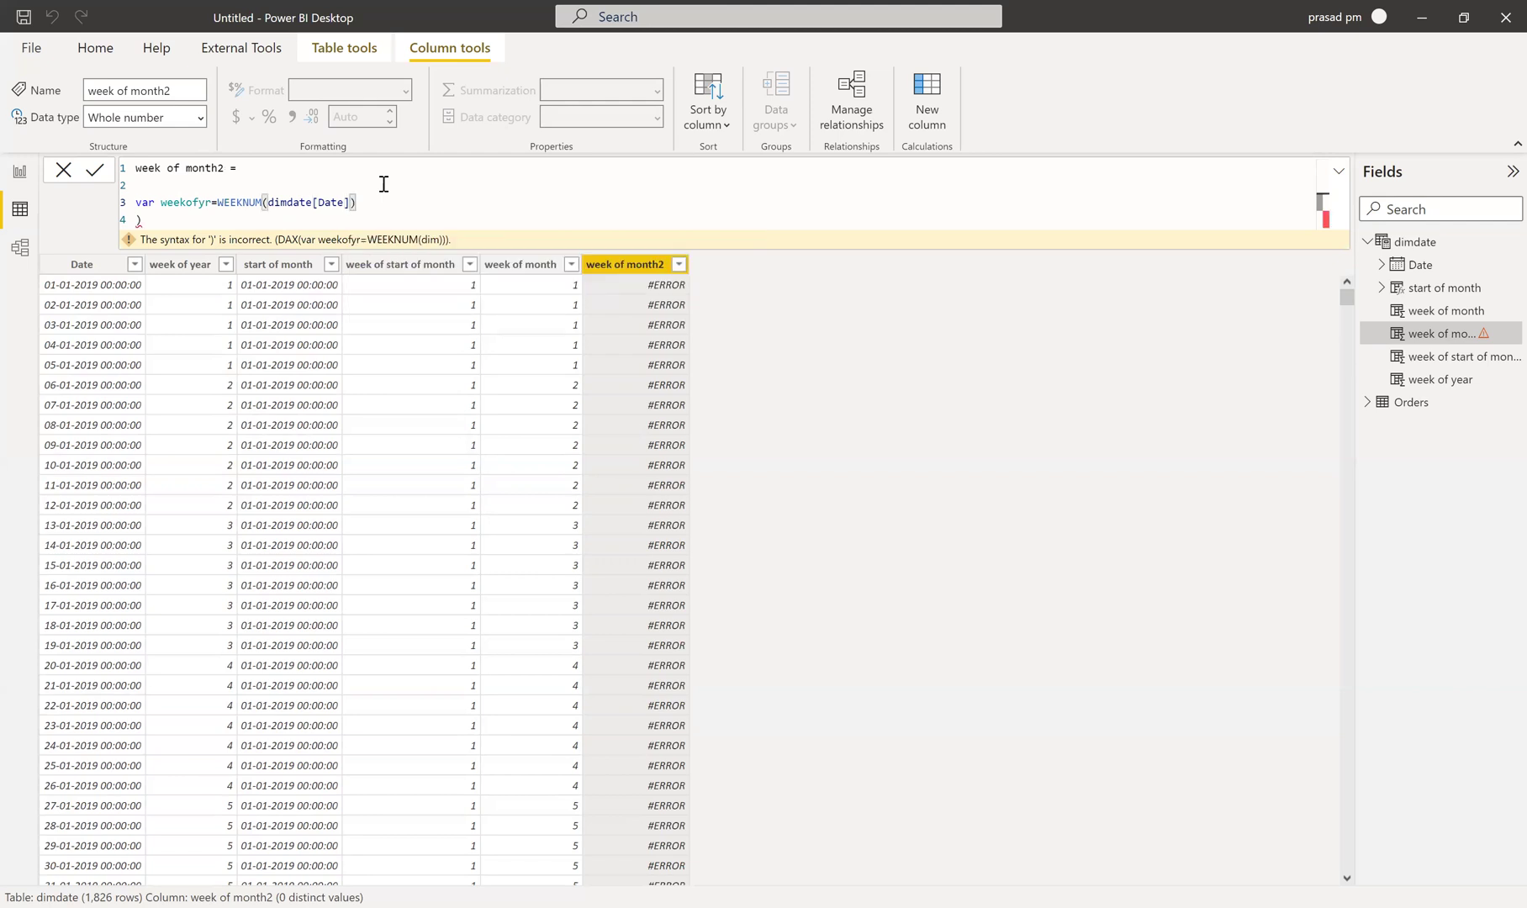
Step: Replace the stray closing parenthesis on the last line with return weekofyr and commit the week of month2 formula
{"action": "left_click", "coordinate": [149, 217]}
{"action": "key", "text": "BackSpace"}
{"action": "type", "text": "return week"}
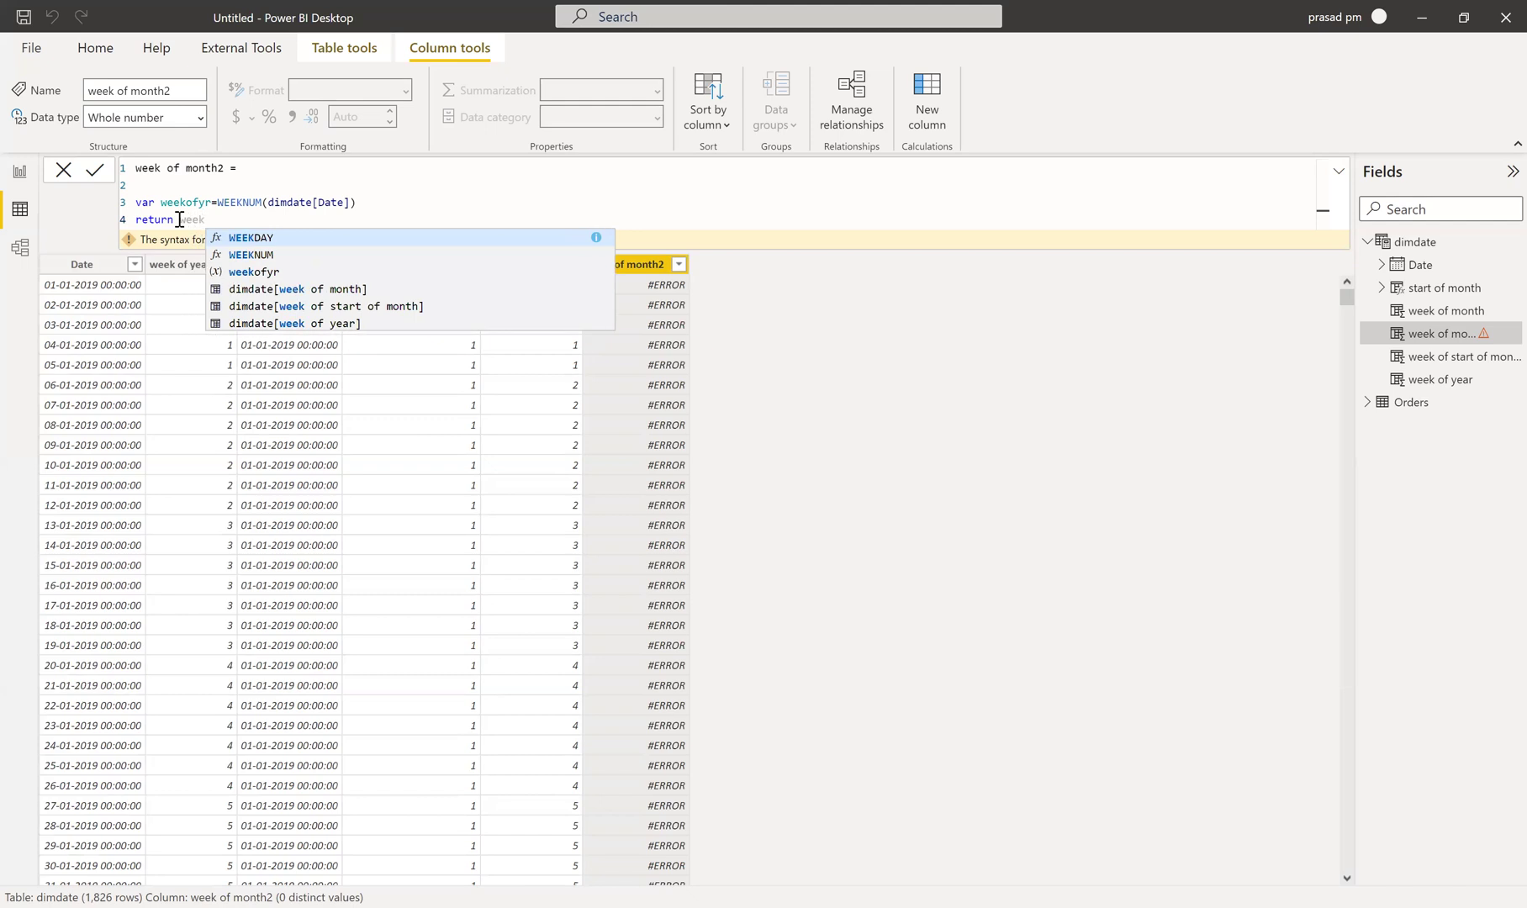
{"action": "type", "text": "ofyr"}
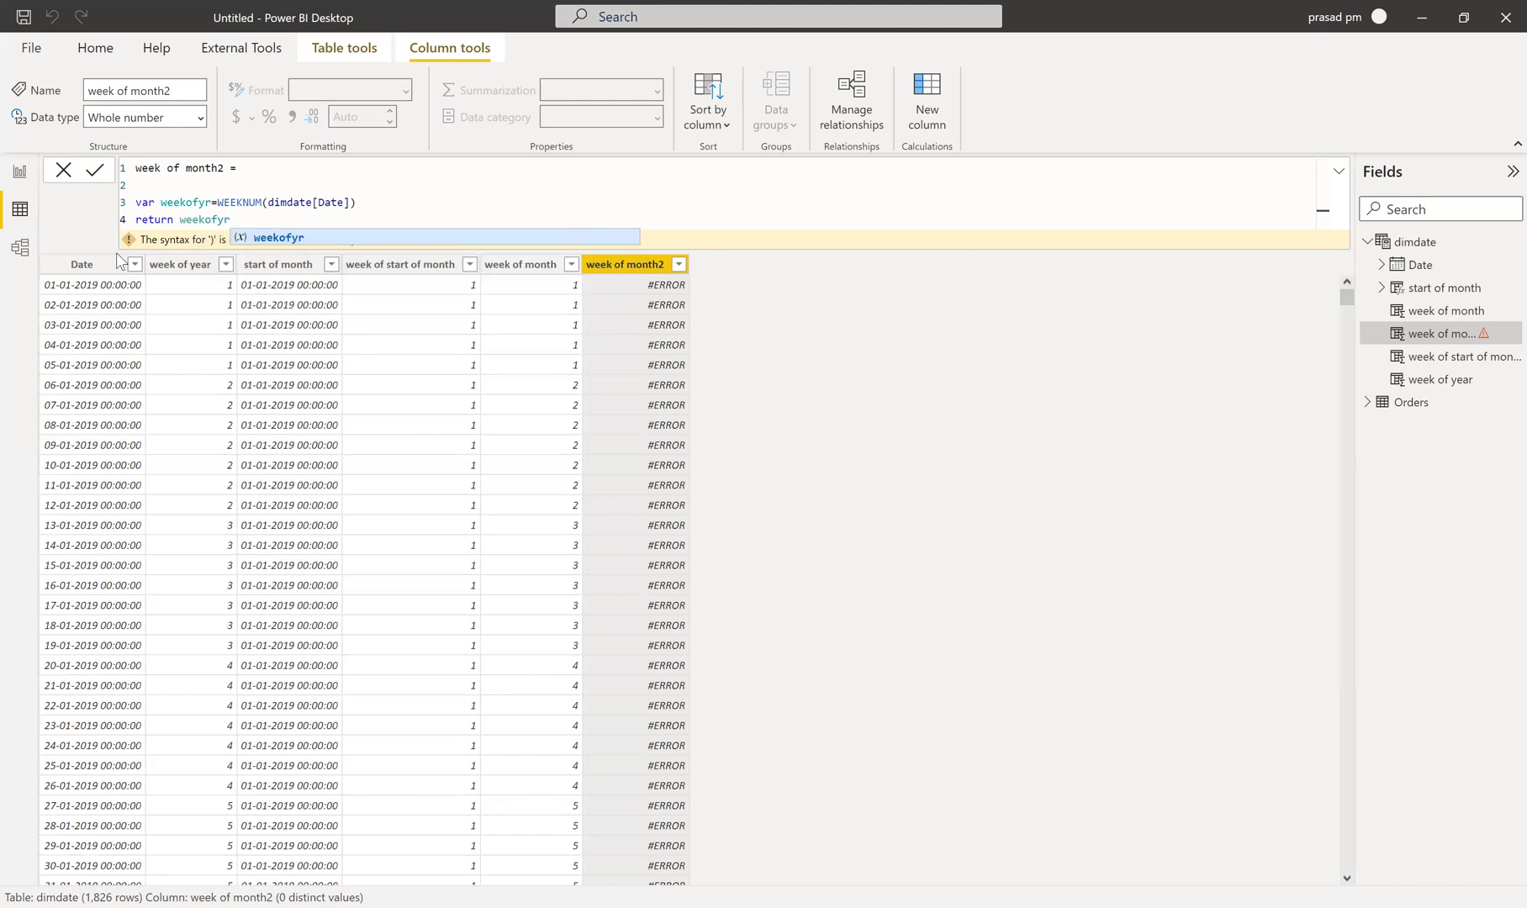
{"action": "left_click", "coordinate": [98, 170]}
{"action": "left_click", "coordinate": [98, 170]}
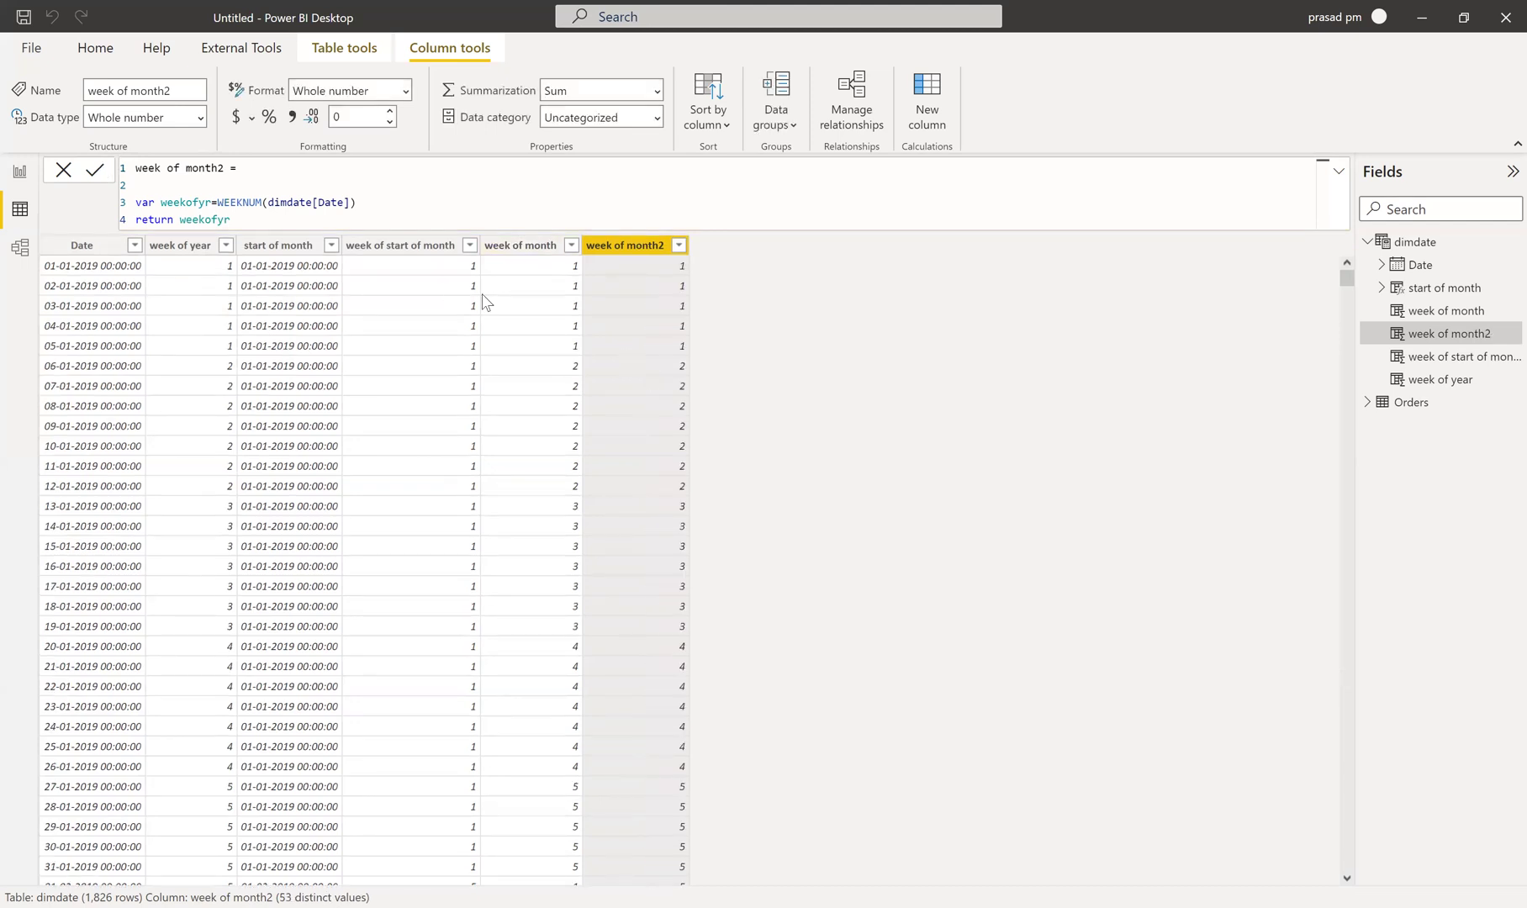
Step: Insert a second variable below weekofyr in the week of month2 formula: var sttofmon=STARTOFMONTH(dimdate[Date])
{"action": "left_click", "coordinate": [382, 202]}
{"action": "key", "text": "Return"}
{"action": "key", "text": "Return"}
{"action": "left_click", "coordinate": [137, 217]}
{"action": "type", "text": "var"}
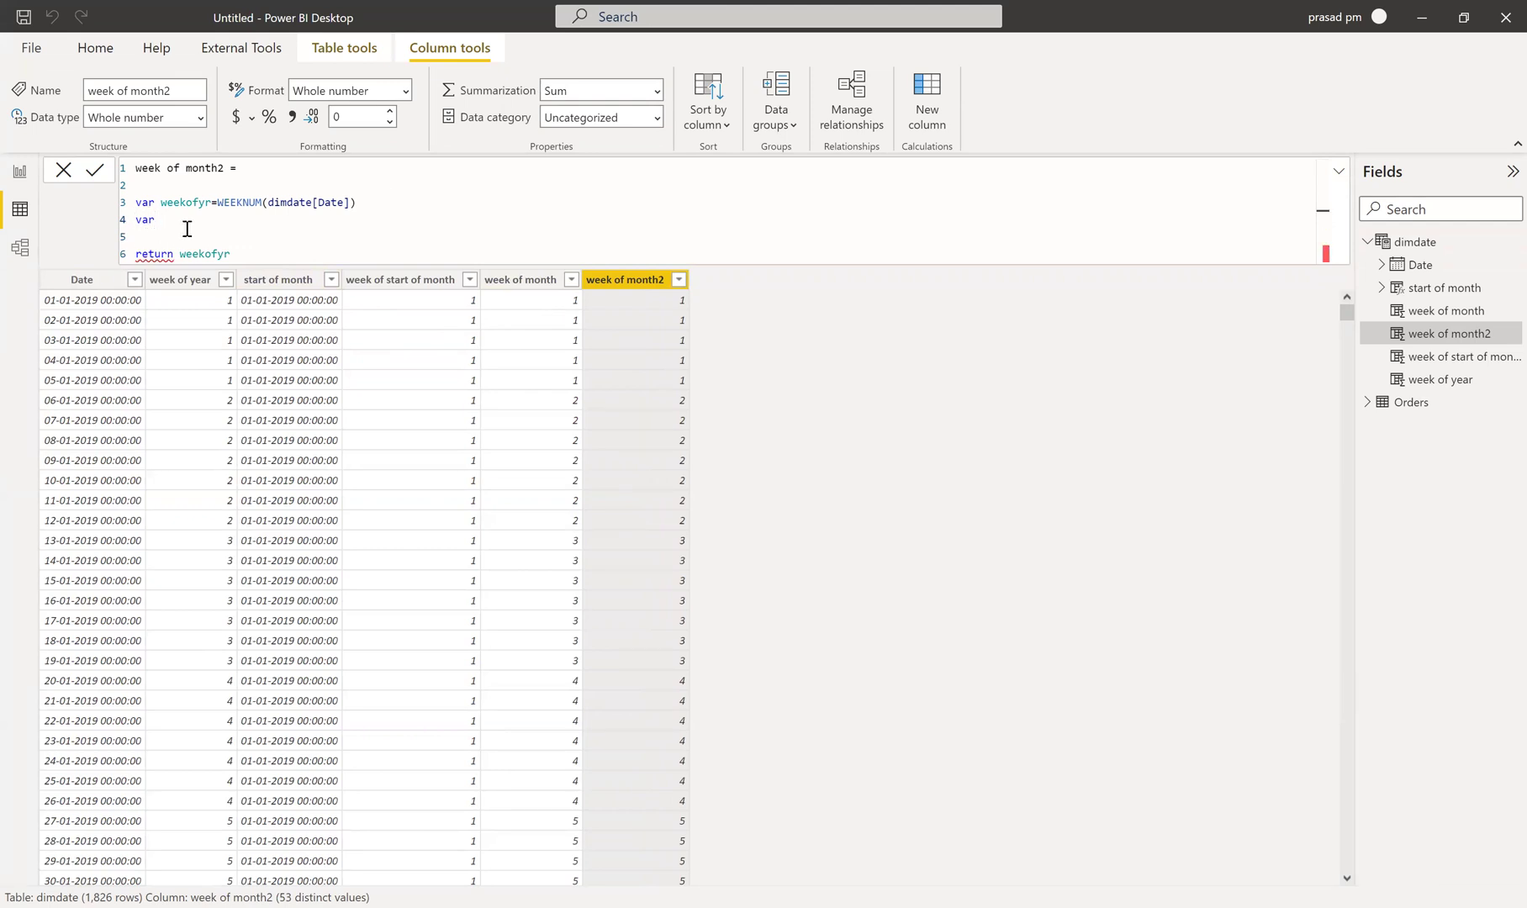
{"action": "type", "text": " stsrt"}
{"action": "key", "text": "BackSpace"}
{"action": "key", "text": "BackSpace"}
{"action": "key", "text": "BackSpace"}
{"action": "type", "text": "ta"}
{"action": "type", "text": "fmon"}
{"action": "type", "text": "=start"}
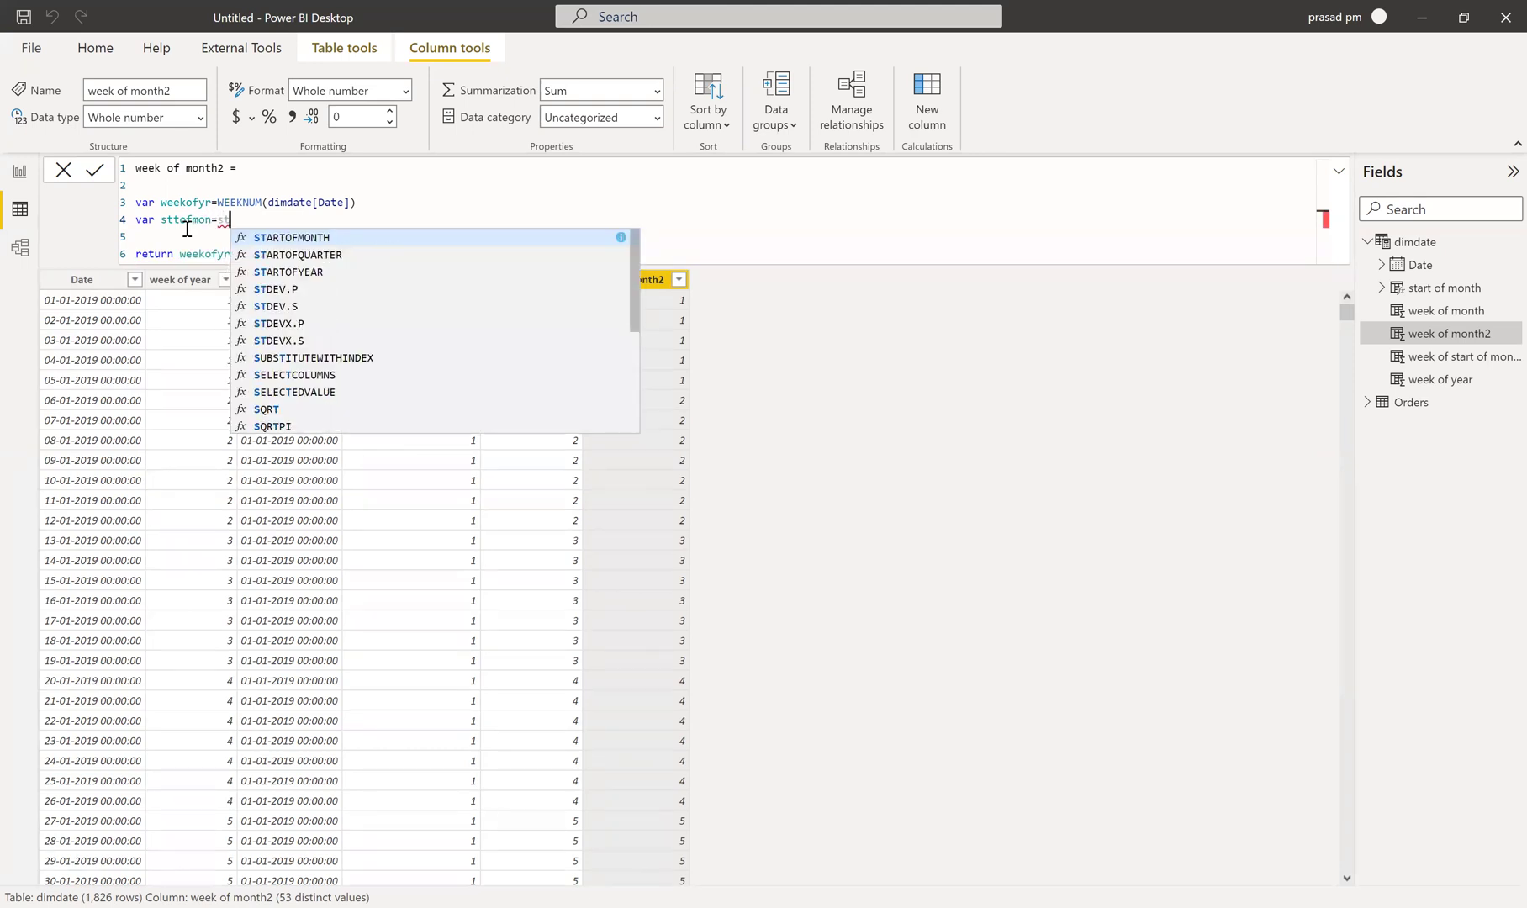
{"action": "left_click", "coordinate": [339, 240]}
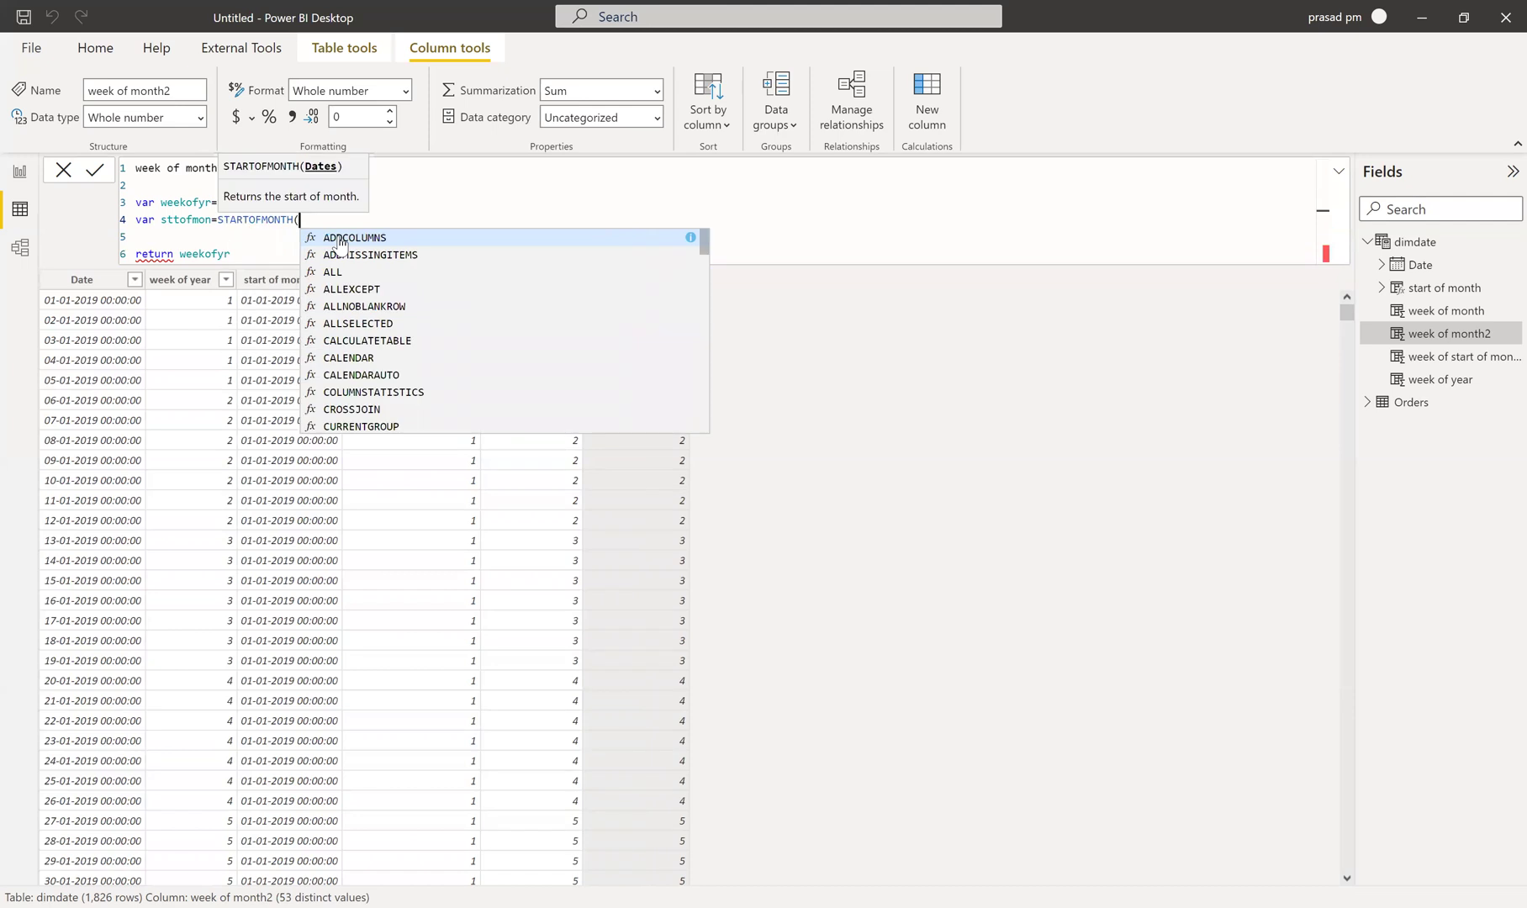
{"action": "type", "text": "dim"}
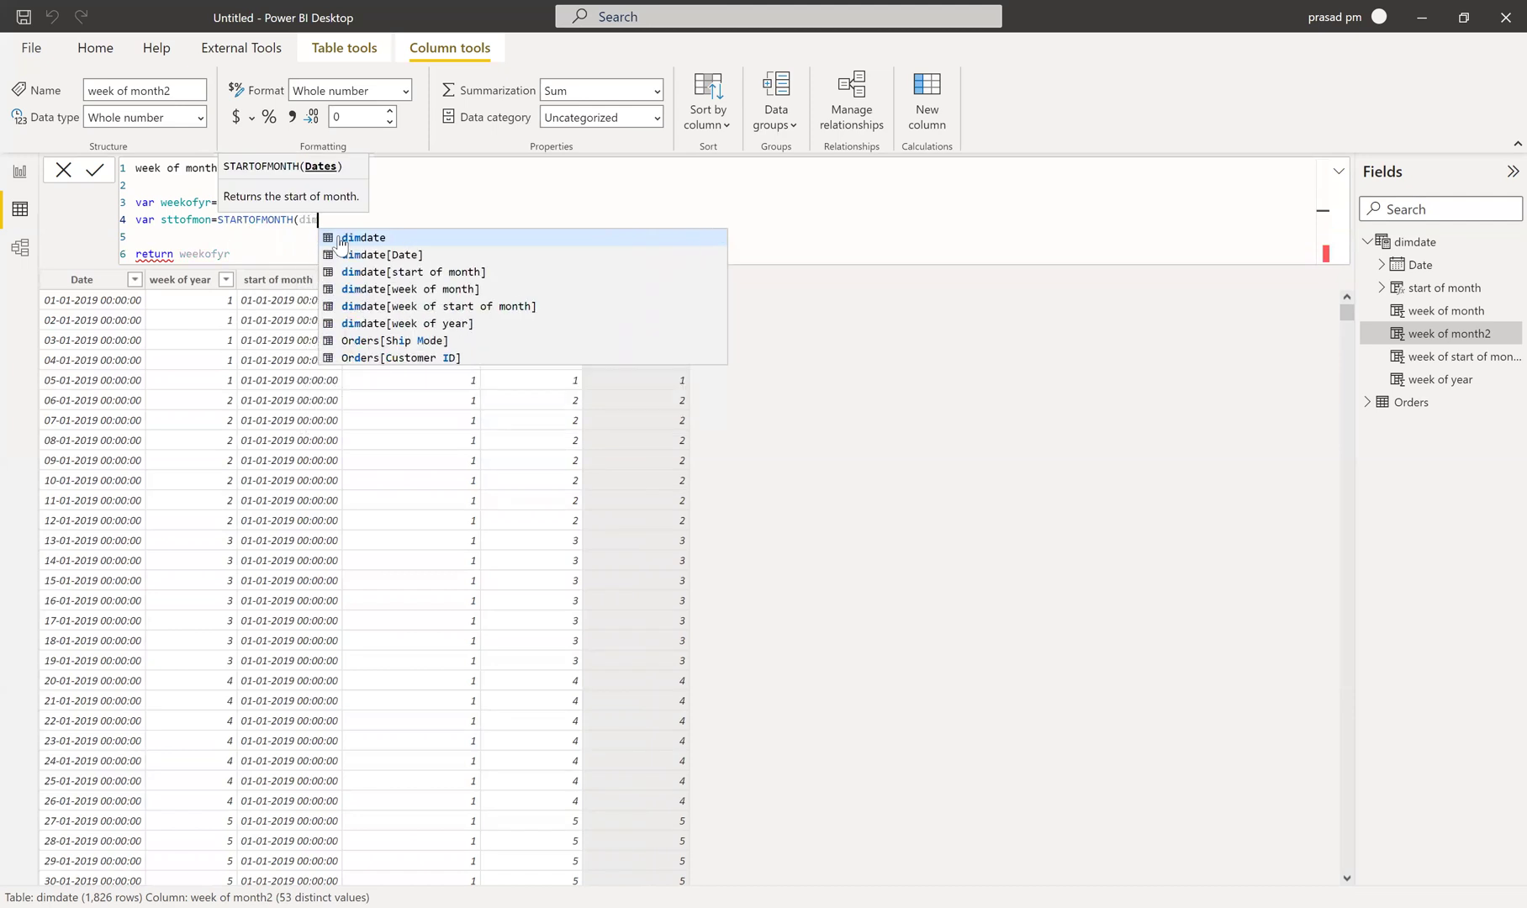
{"action": "left_click", "coordinate": [355, 255]}
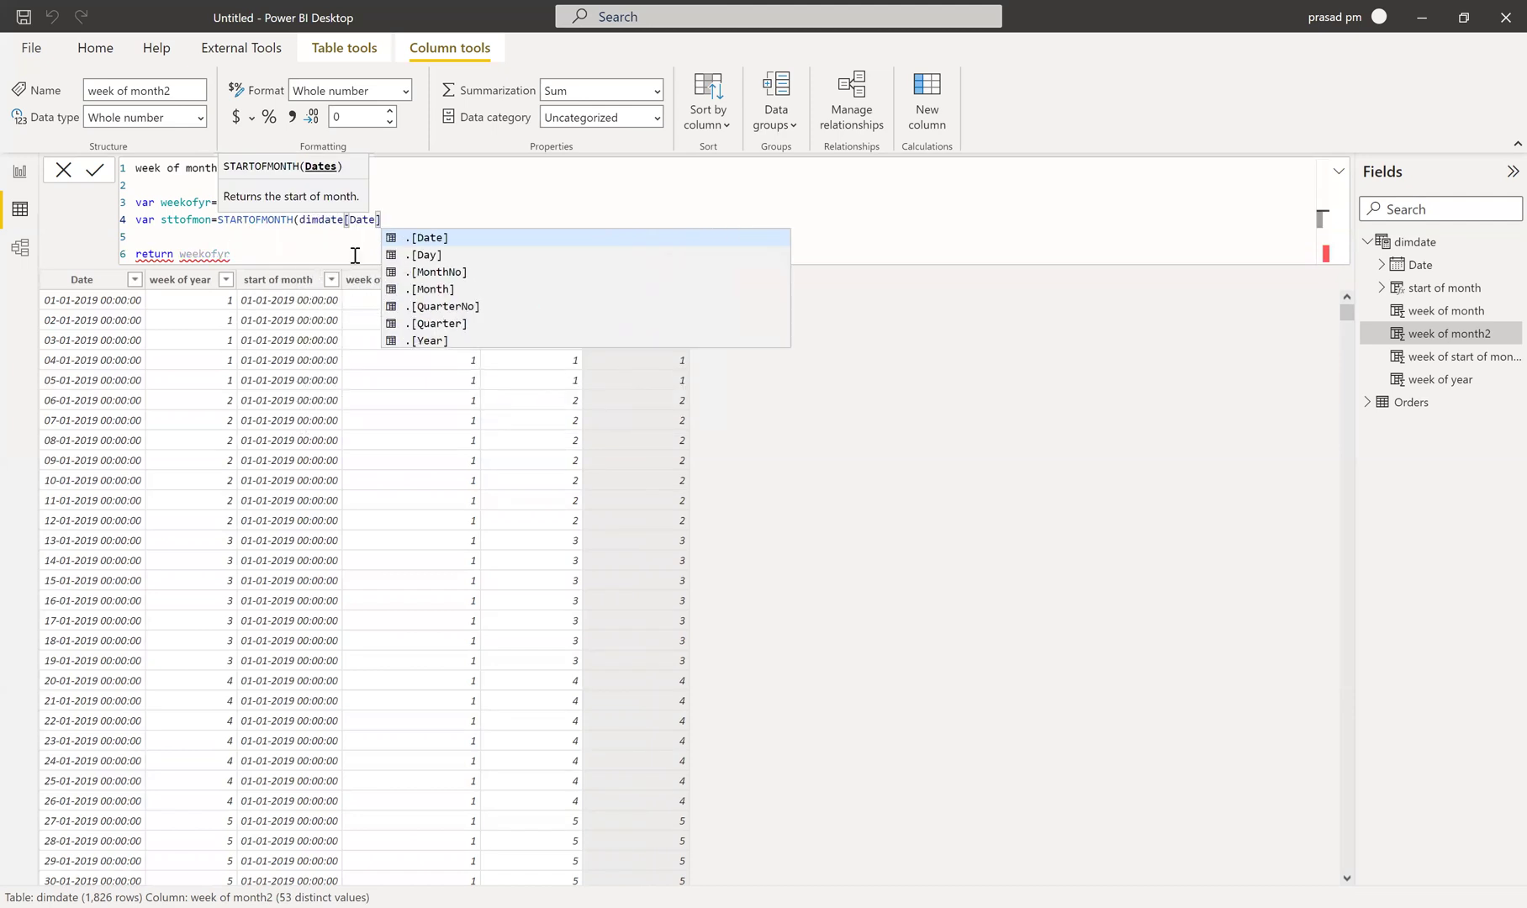
{"action": "type", "text": ")"}
Step: Change the returned variable of week of month2 to sttofmon and commit the formula
{"action": "left_click_drag", "start_coordinate": [236, 252], "coordinate": [180, 253]}
{"action": "key", "text": "BackSpace"}
{"action": "type", "text": "St"}
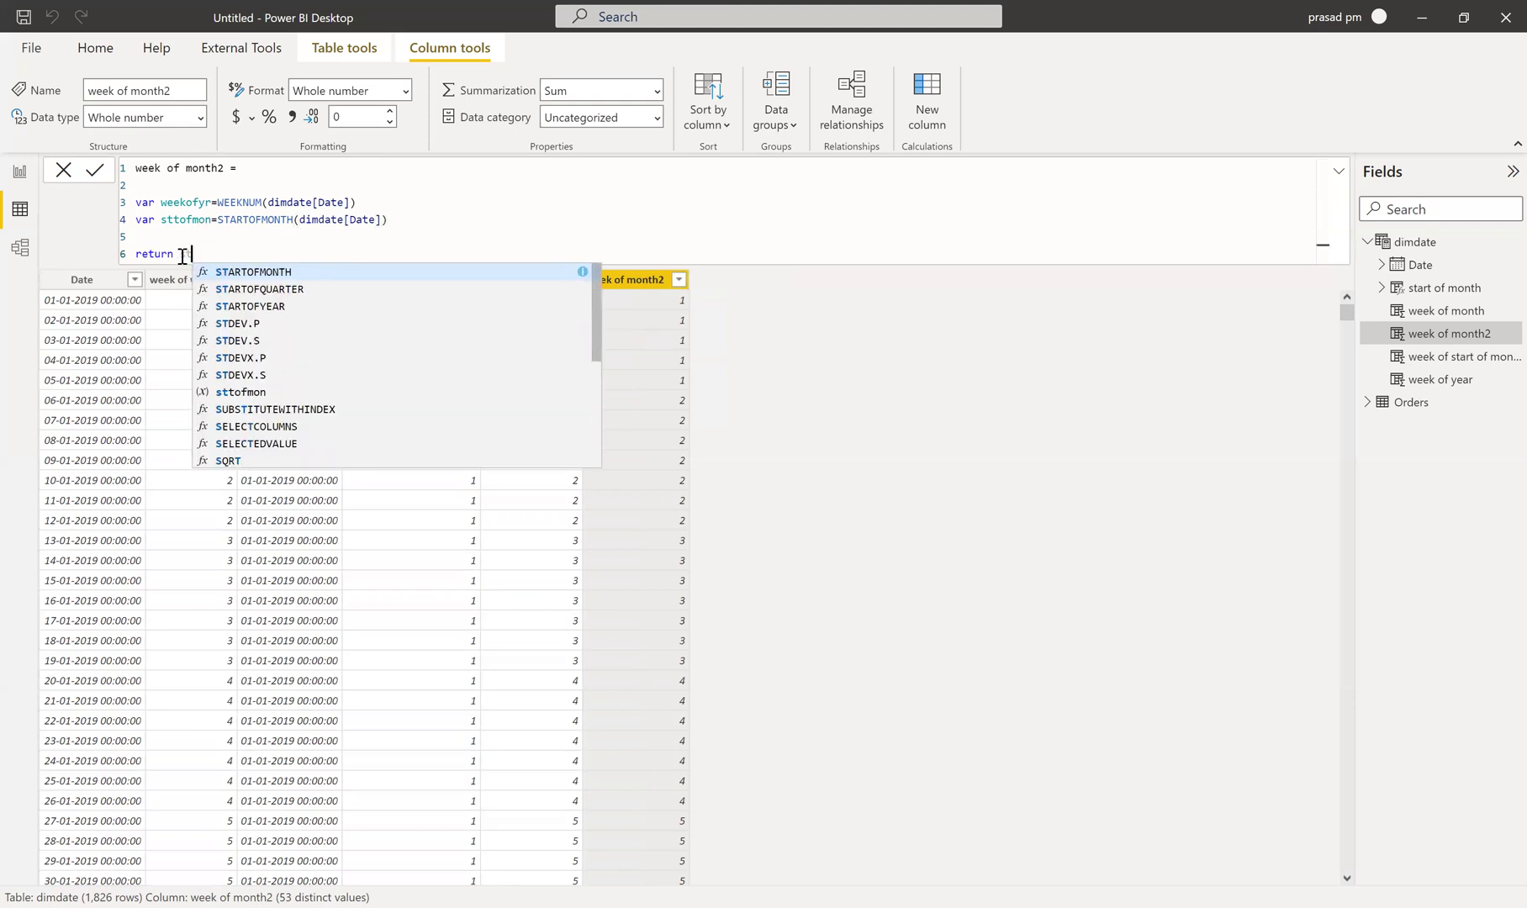
{"action": "left_click", "coordinate": [240, 393]}
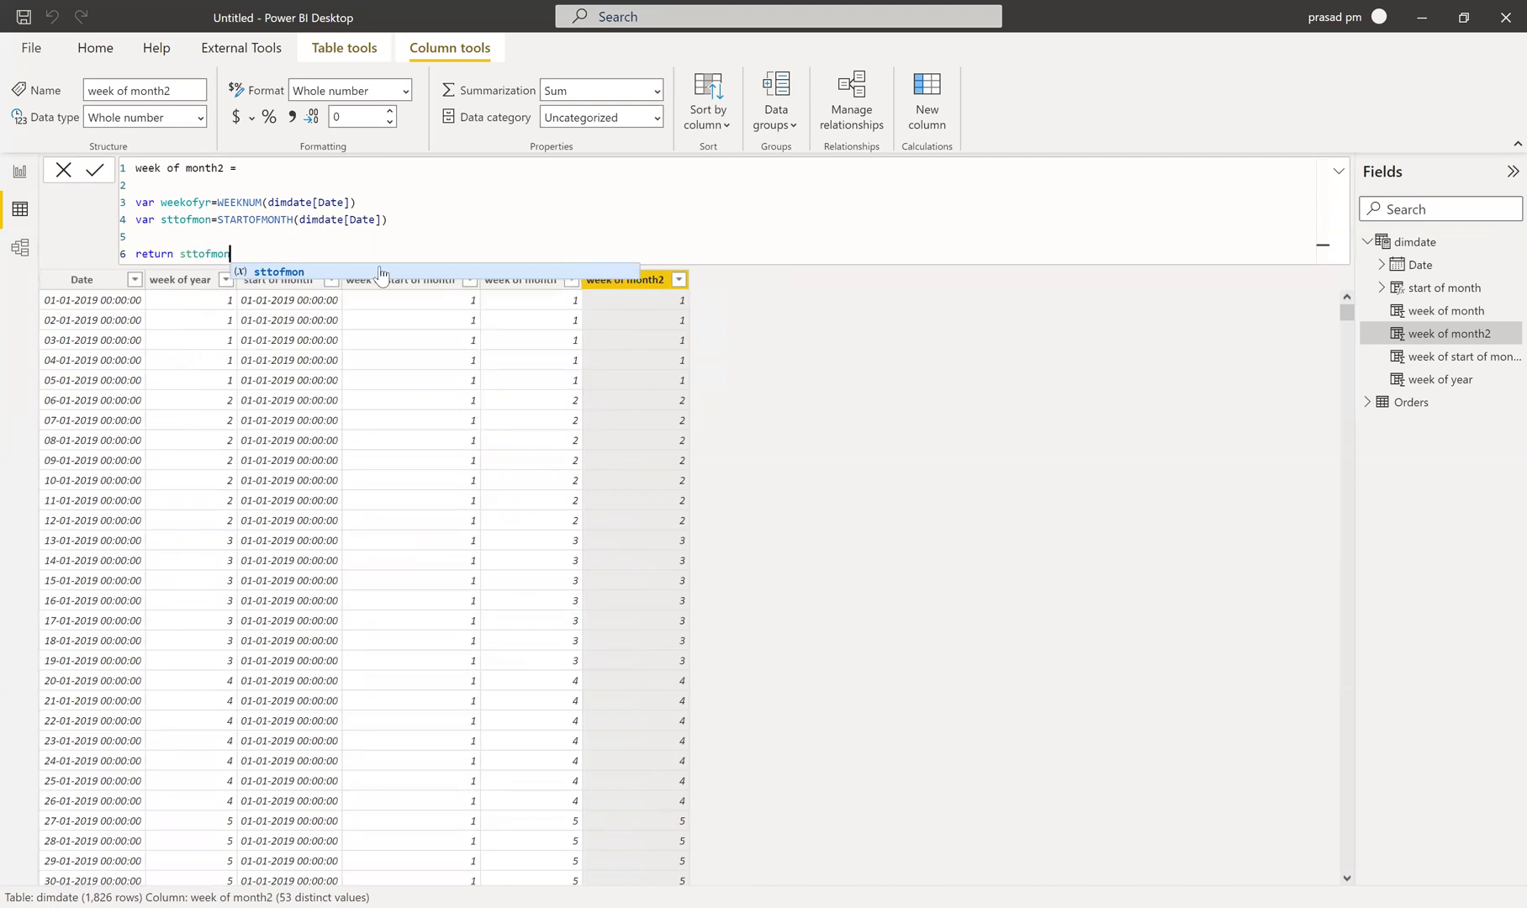
{"action": "left_click", "coordinate": [94, 171]}
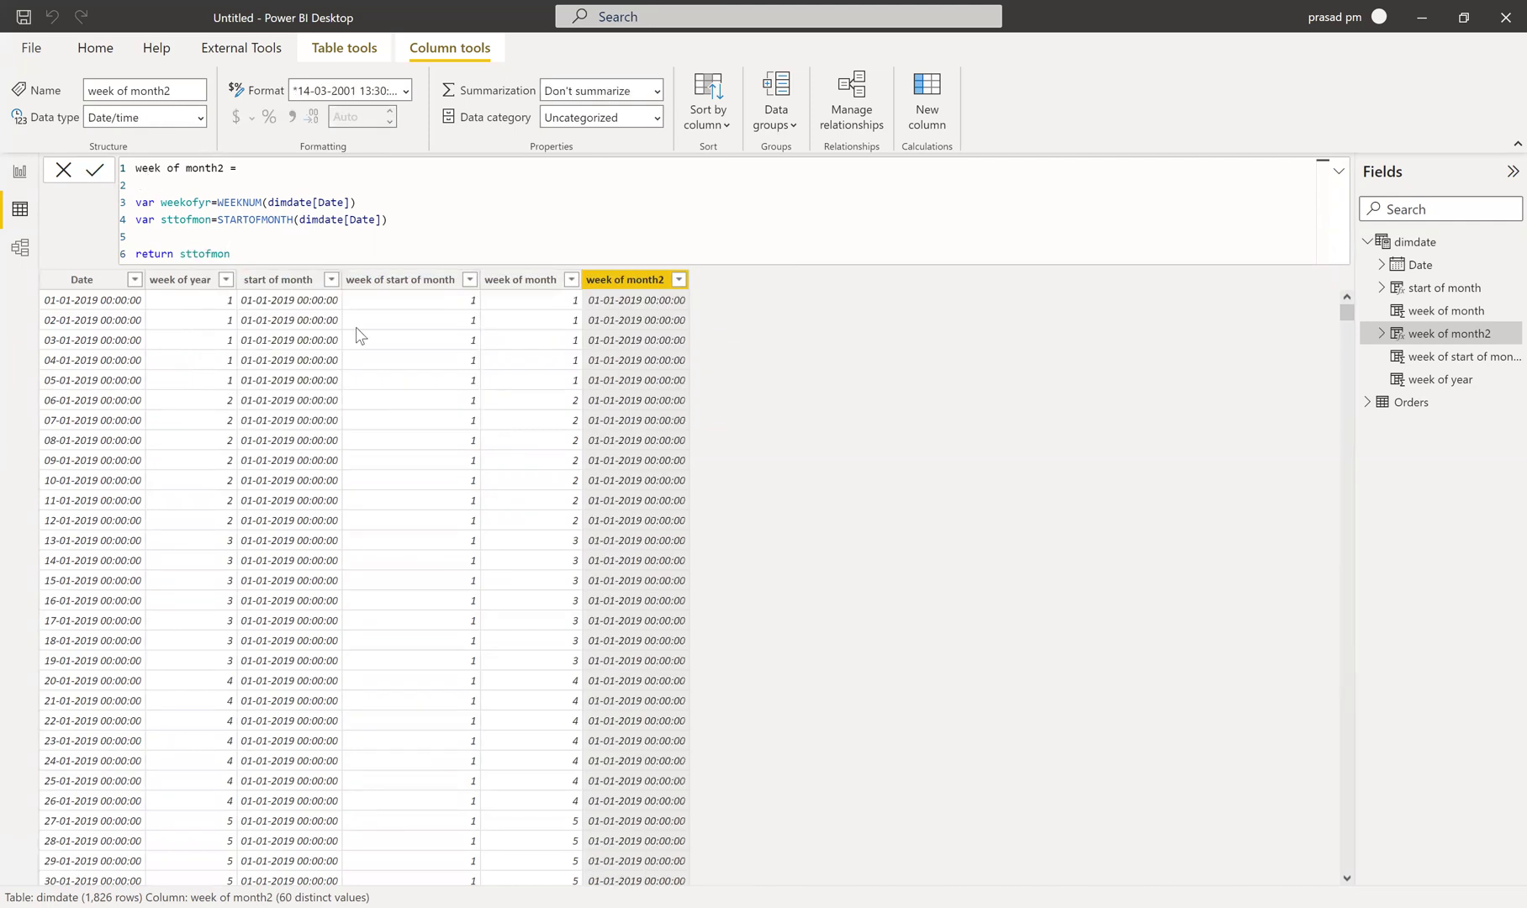
{"action": "left_click", "coordinate": [401, 227]}
{"action": "key", "text": "Return"}
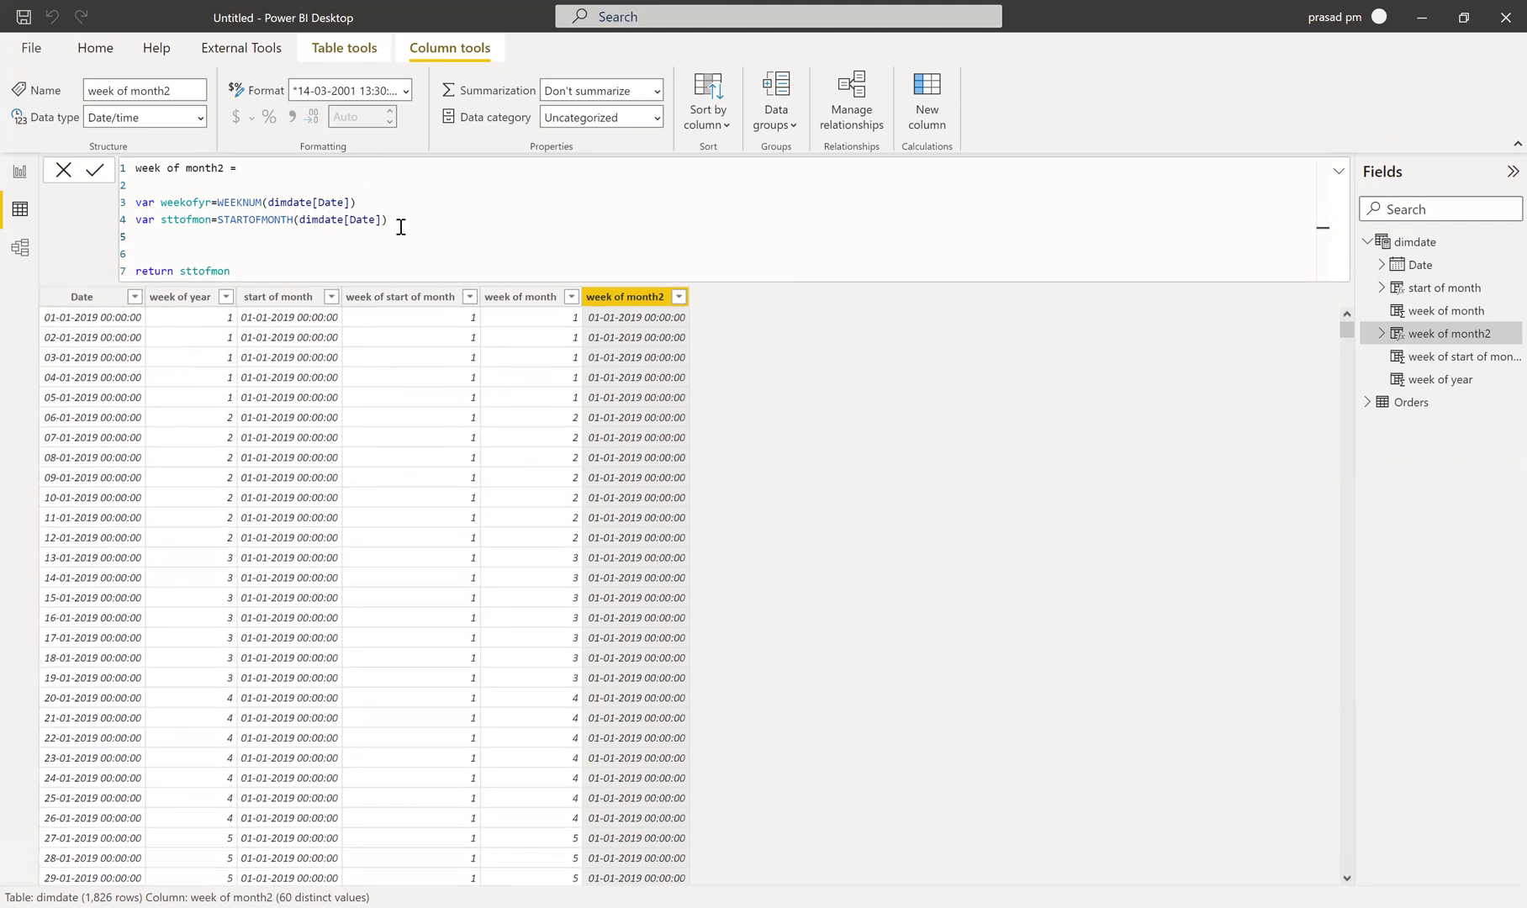
{"action": "type", "text": "var"}
{"action": "type", "text": "wekofstrtofmon"}
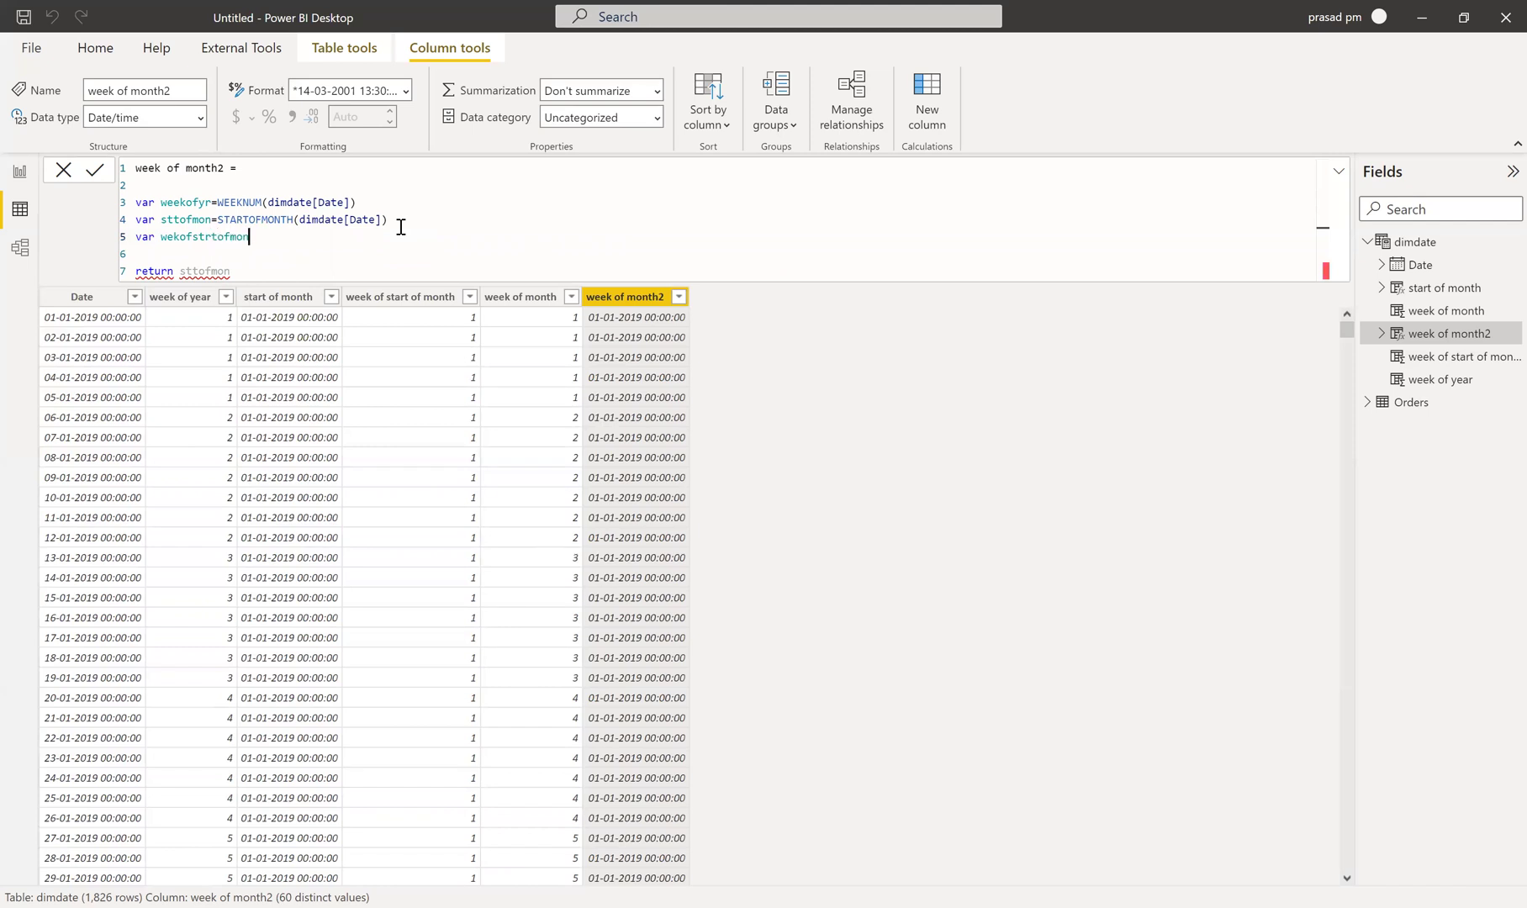
{"action": "type", "text": "="}
{"action": "left_click_drag", "start_coordinate": [270, 238], "coordinate": [136, 240]}
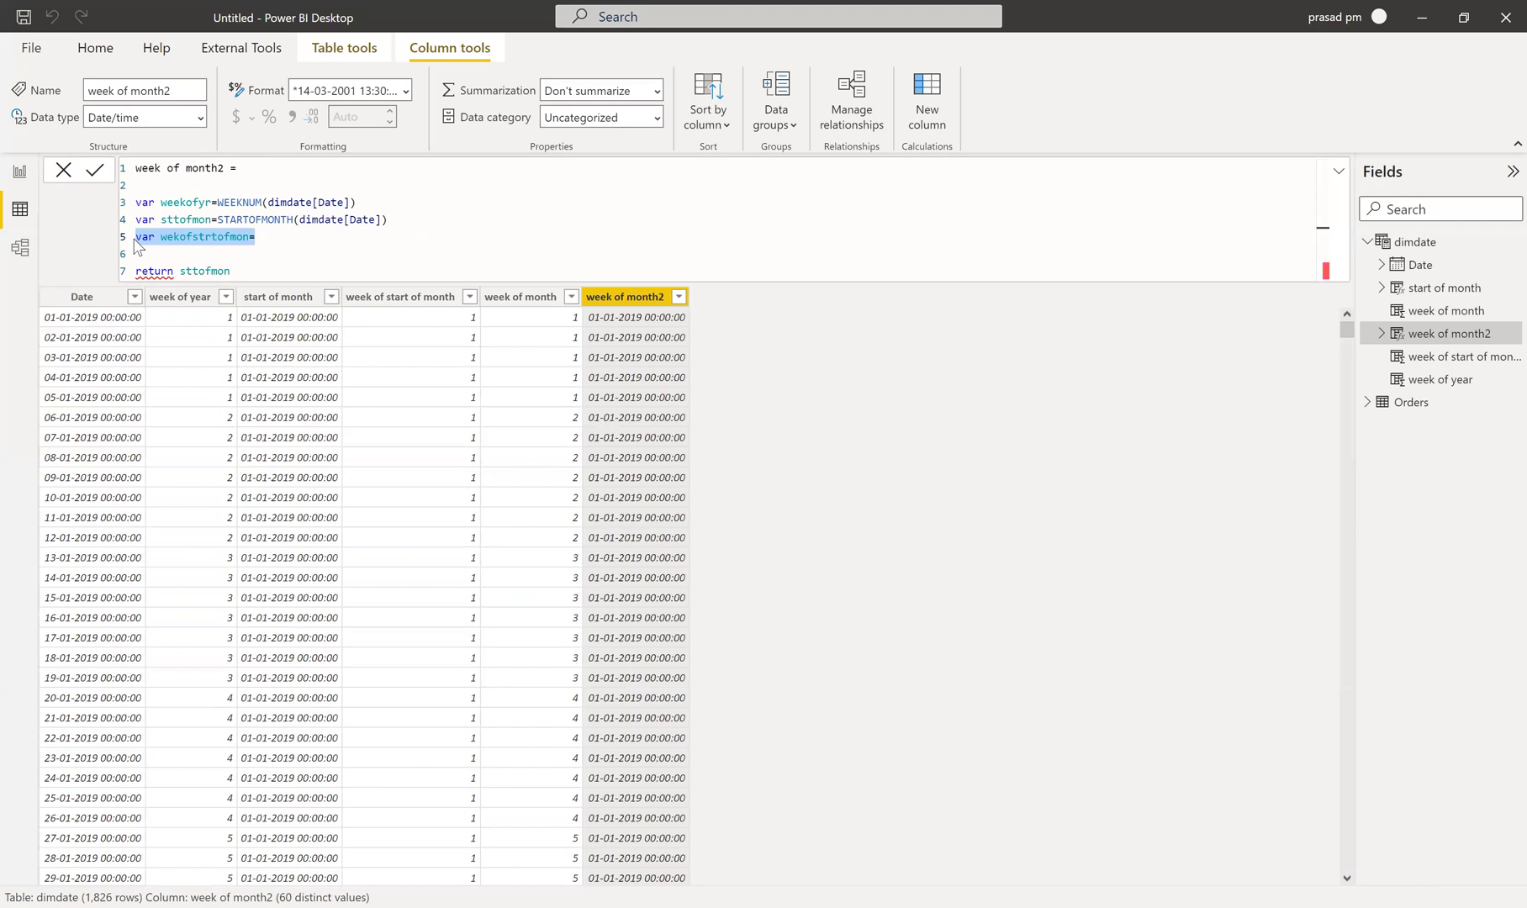
{"action": "key", "text": "BackSpace"}
Step: Wrap the sttofmon expression in weeknum( ) so it reads weeknum(STARTOFMONTH(dimdate[Date])), and commit the week of month2 formula
{"action": "left_click", "coordinate": [220, 220]}
{"action": "type", "text": "week"}
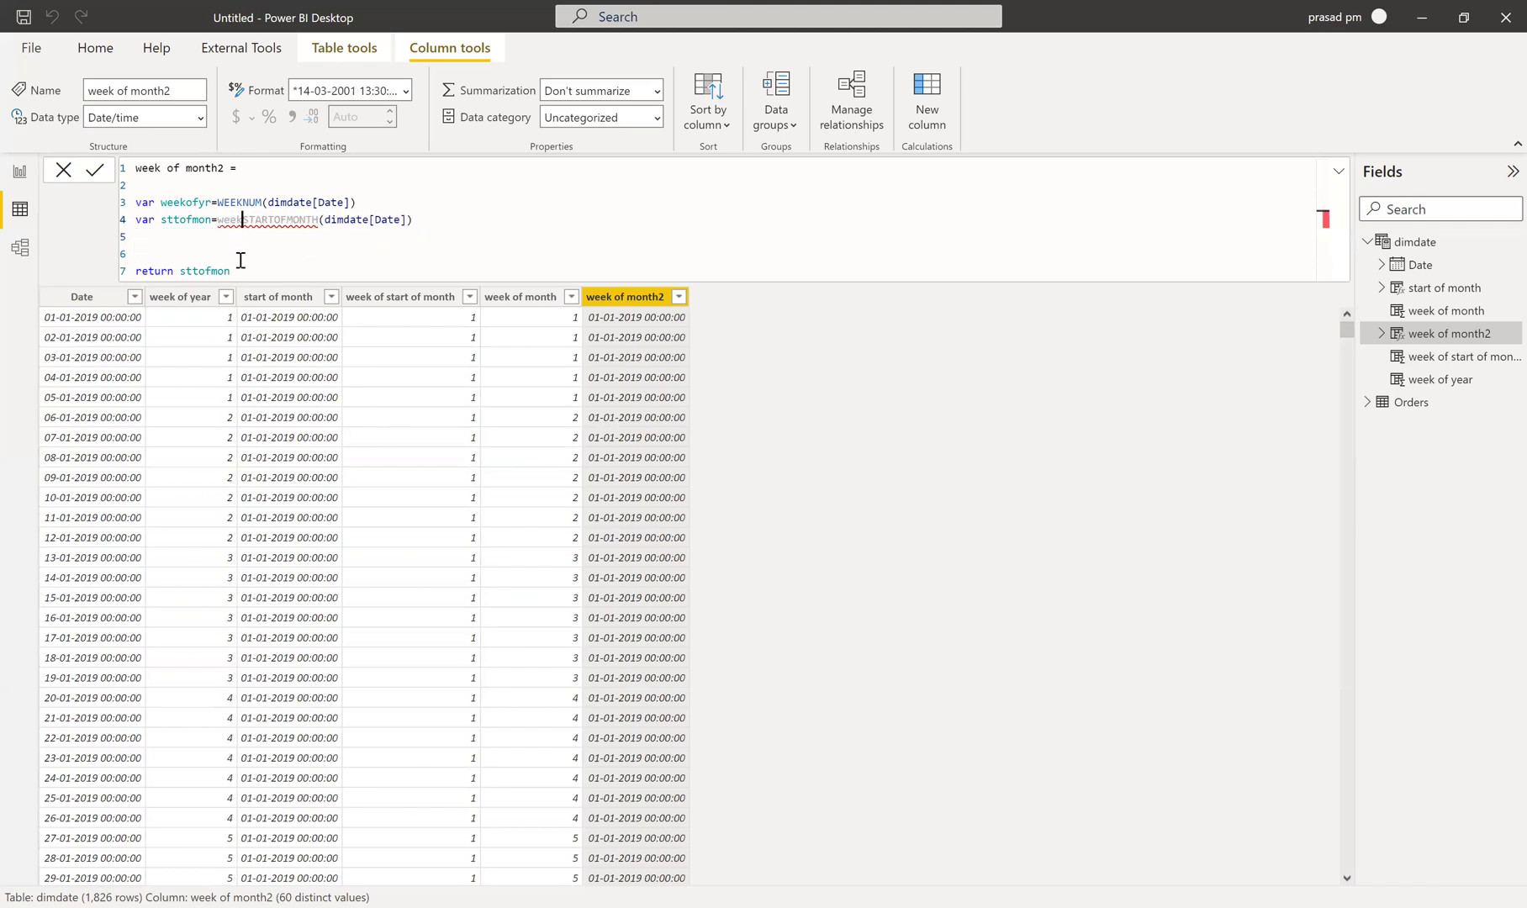
{"action": "type", "text": "um"}
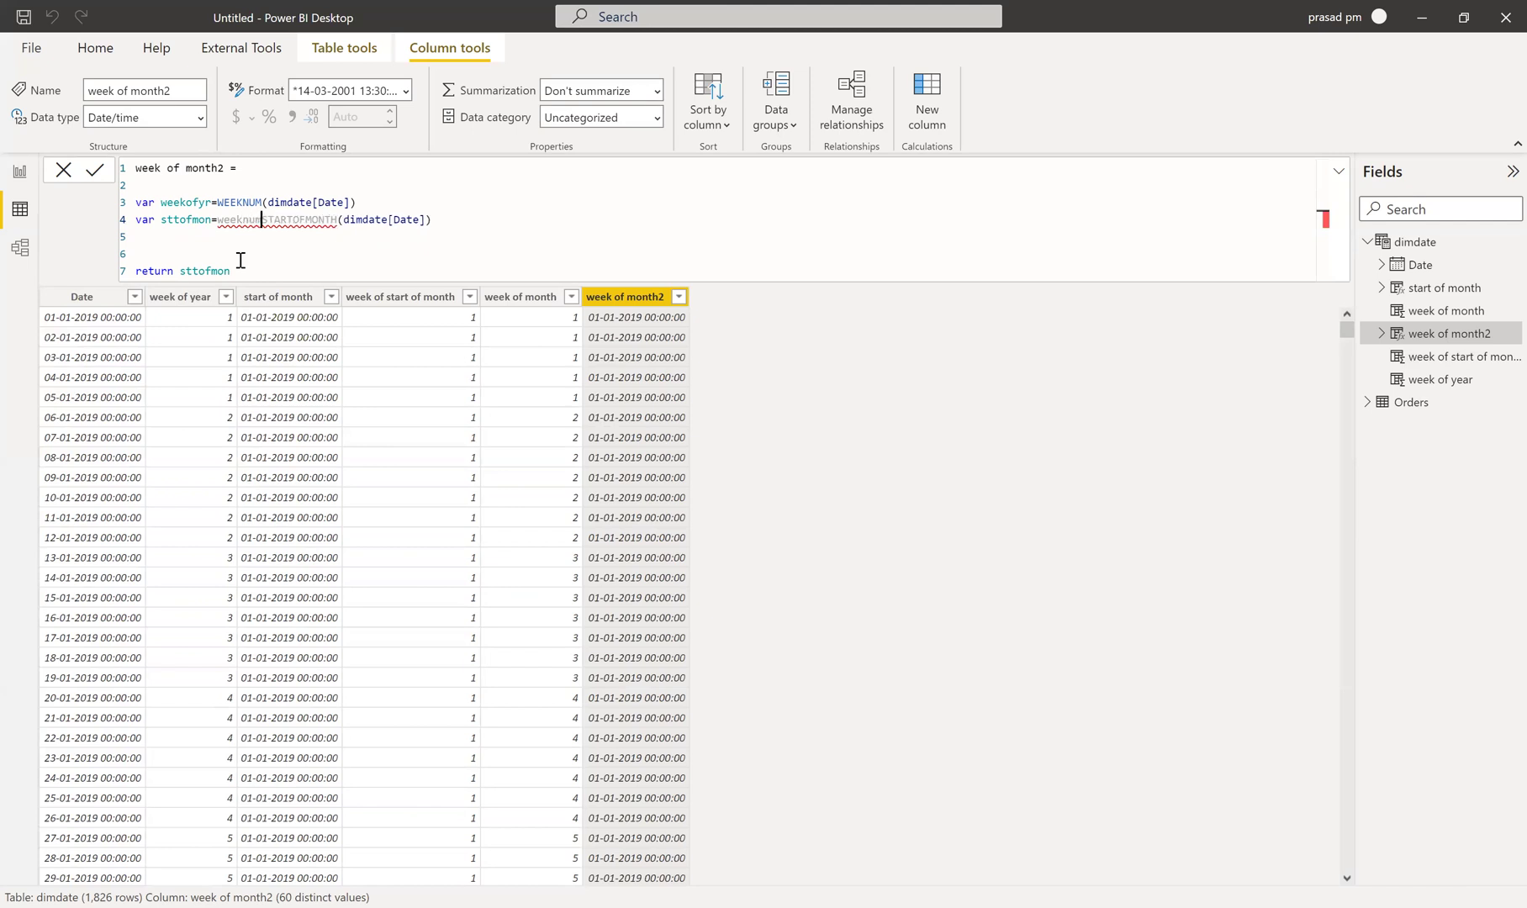
{"action": "type", "text": "("}
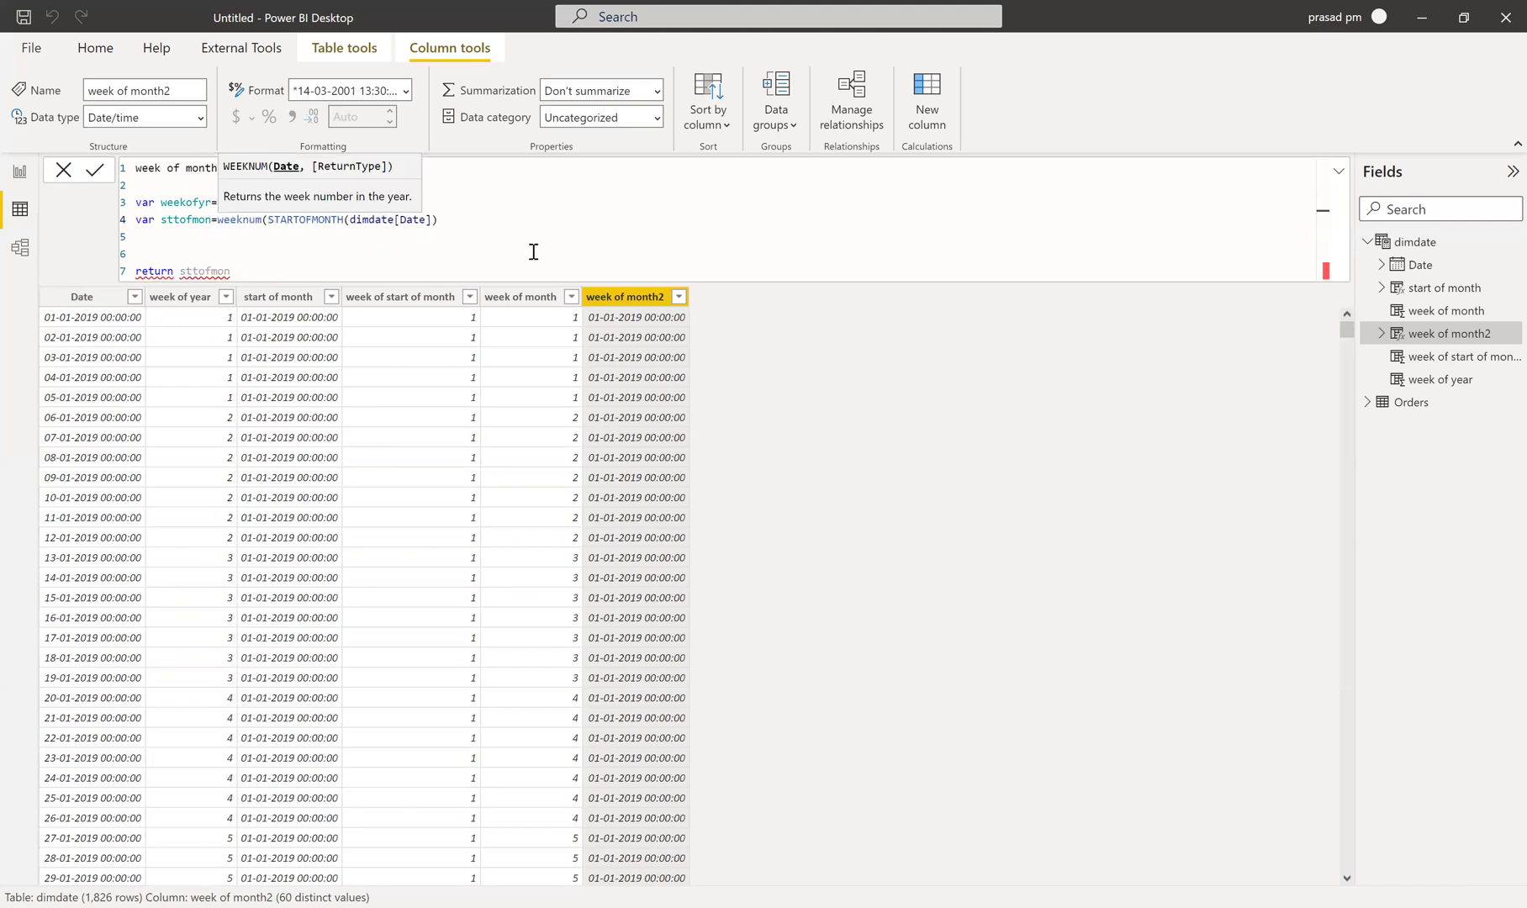
{"action": "left_click", "coordinate": [455, 214]}
{"action": "type", "text": ")"}
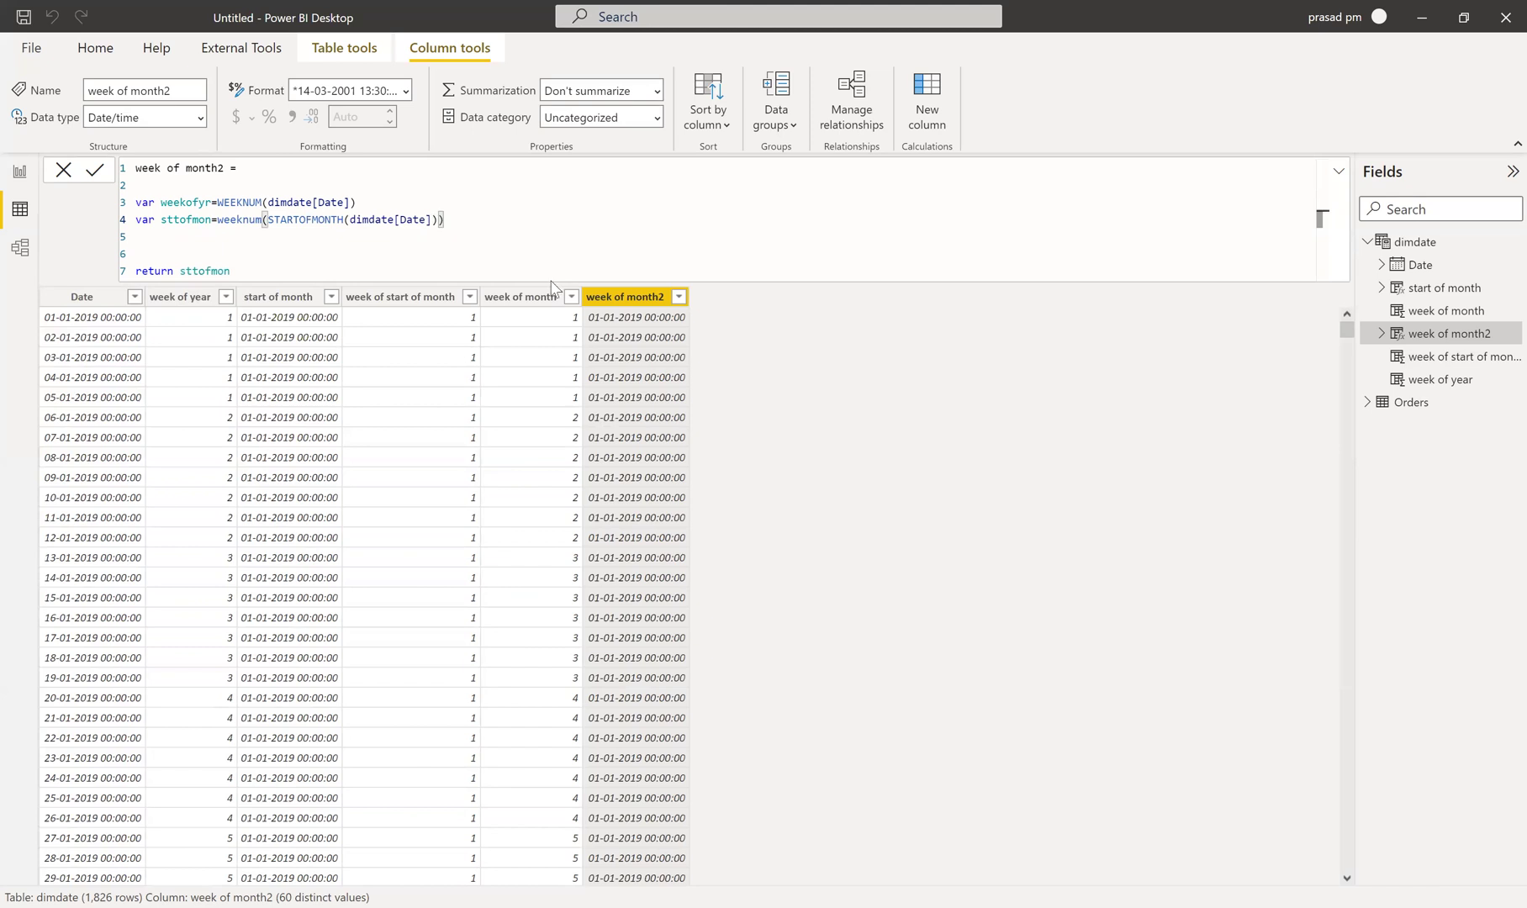
{"action": "key", "text": "Return"}
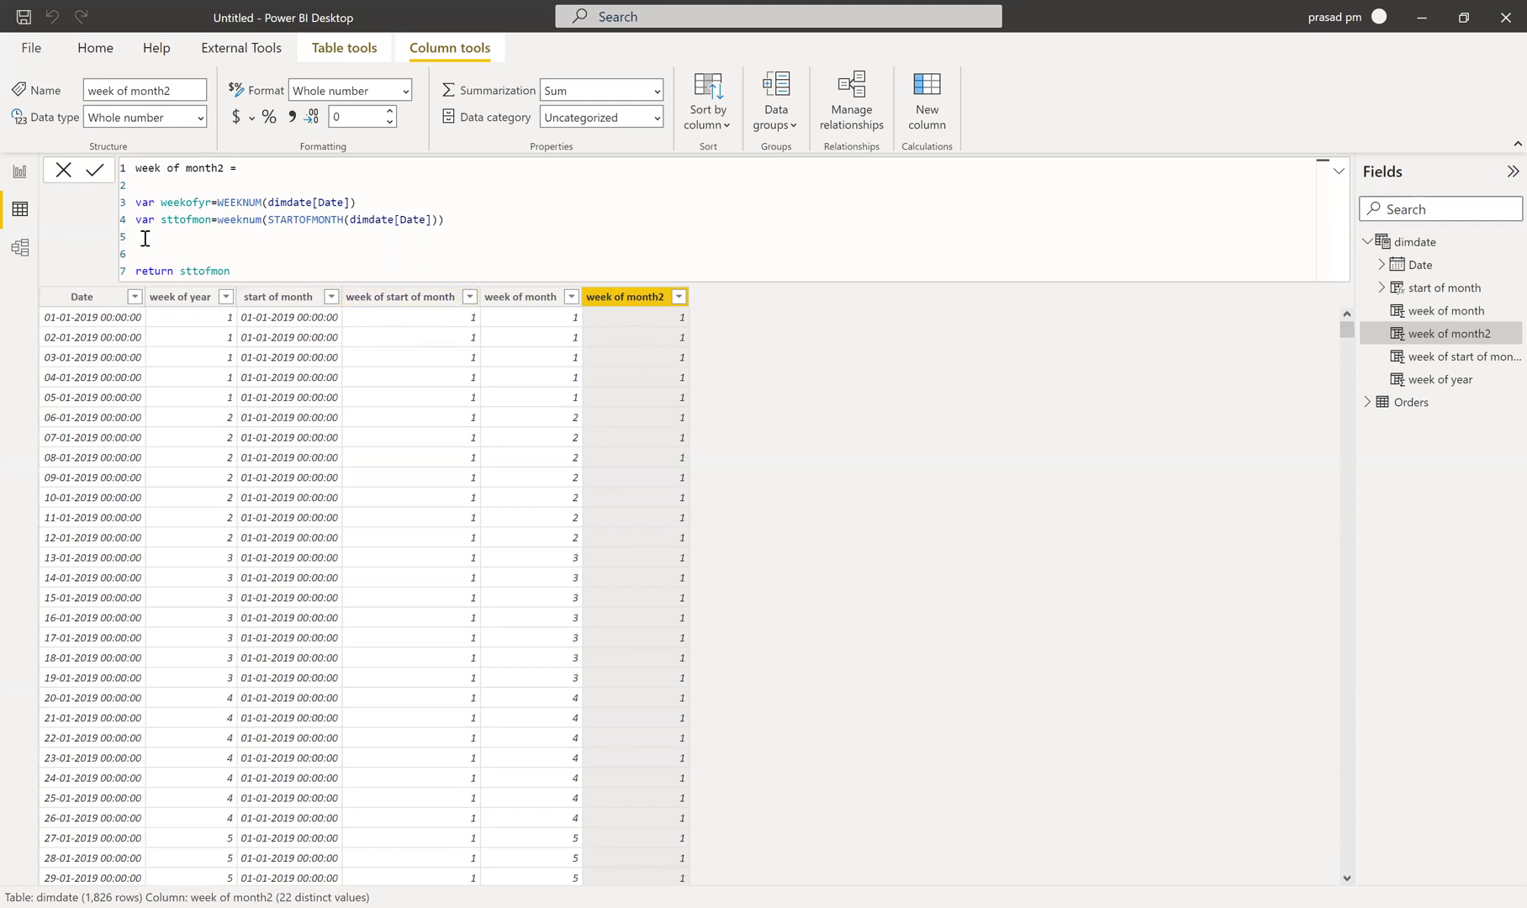
Step: Add a third variable below sttofmon in the week of month2 formula: var result=weekofyr-sttofmon+1
{"action": "type", "text": "var resu"}
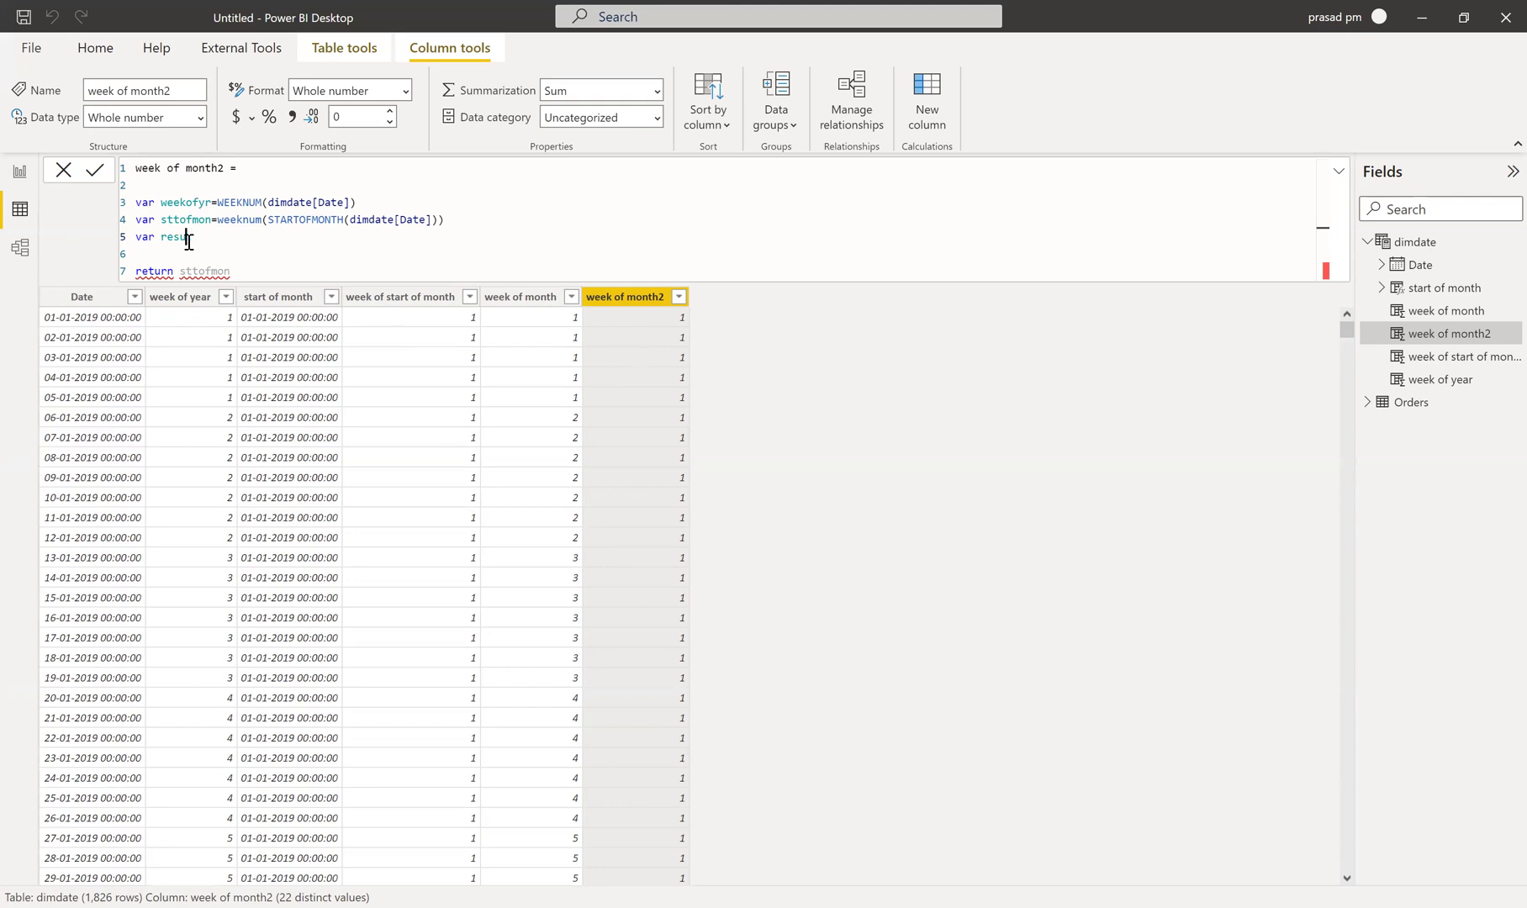
{"action": "type", "text": "lt=week"}
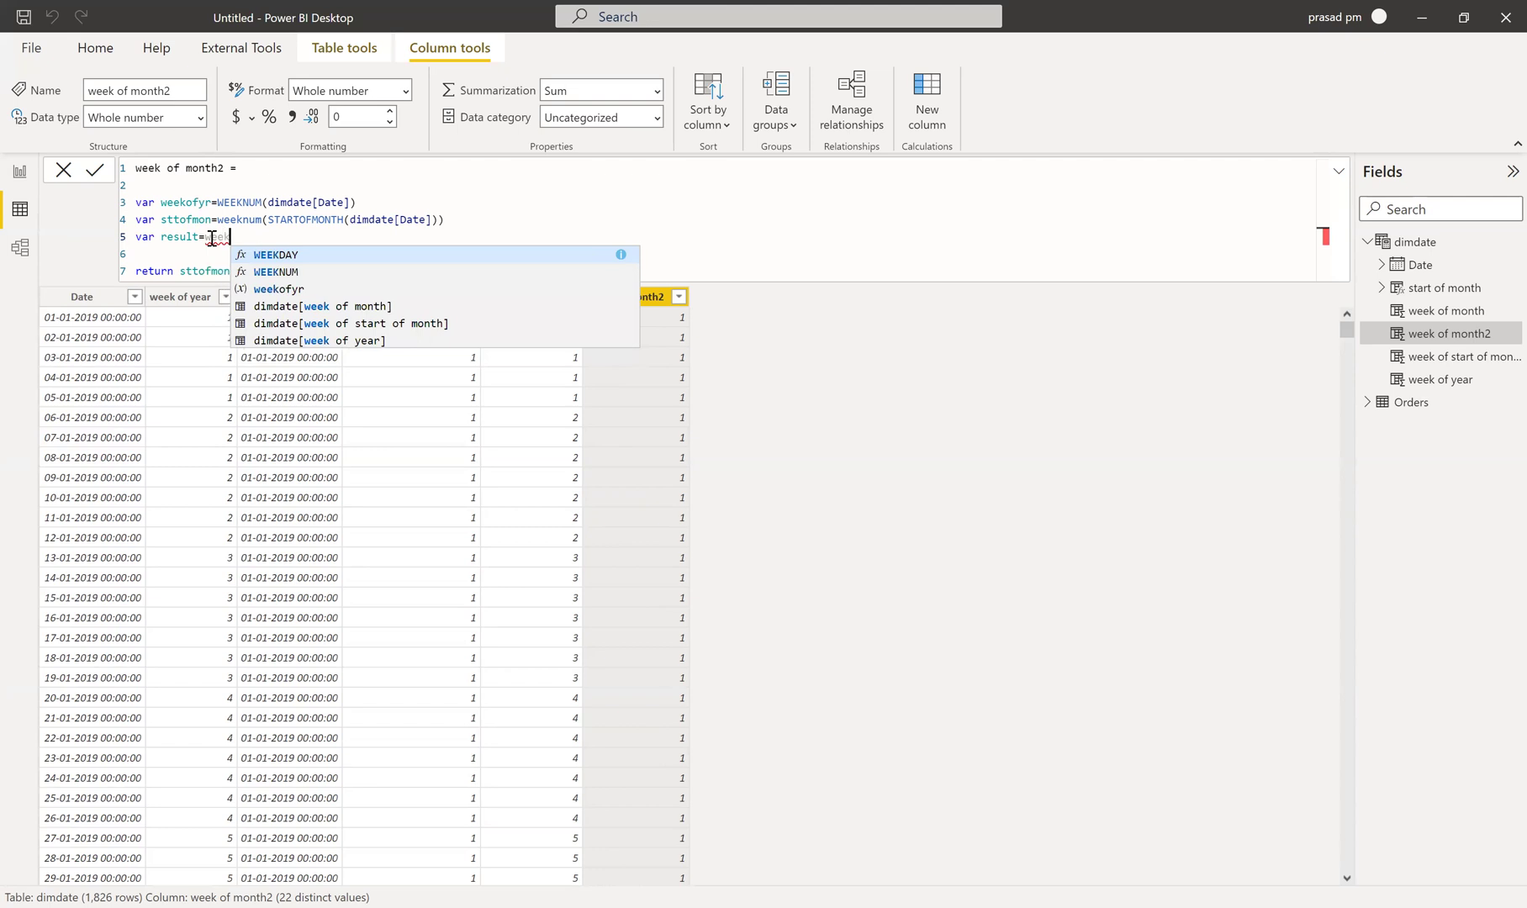
{"action": "type", "text": "ofyr"}
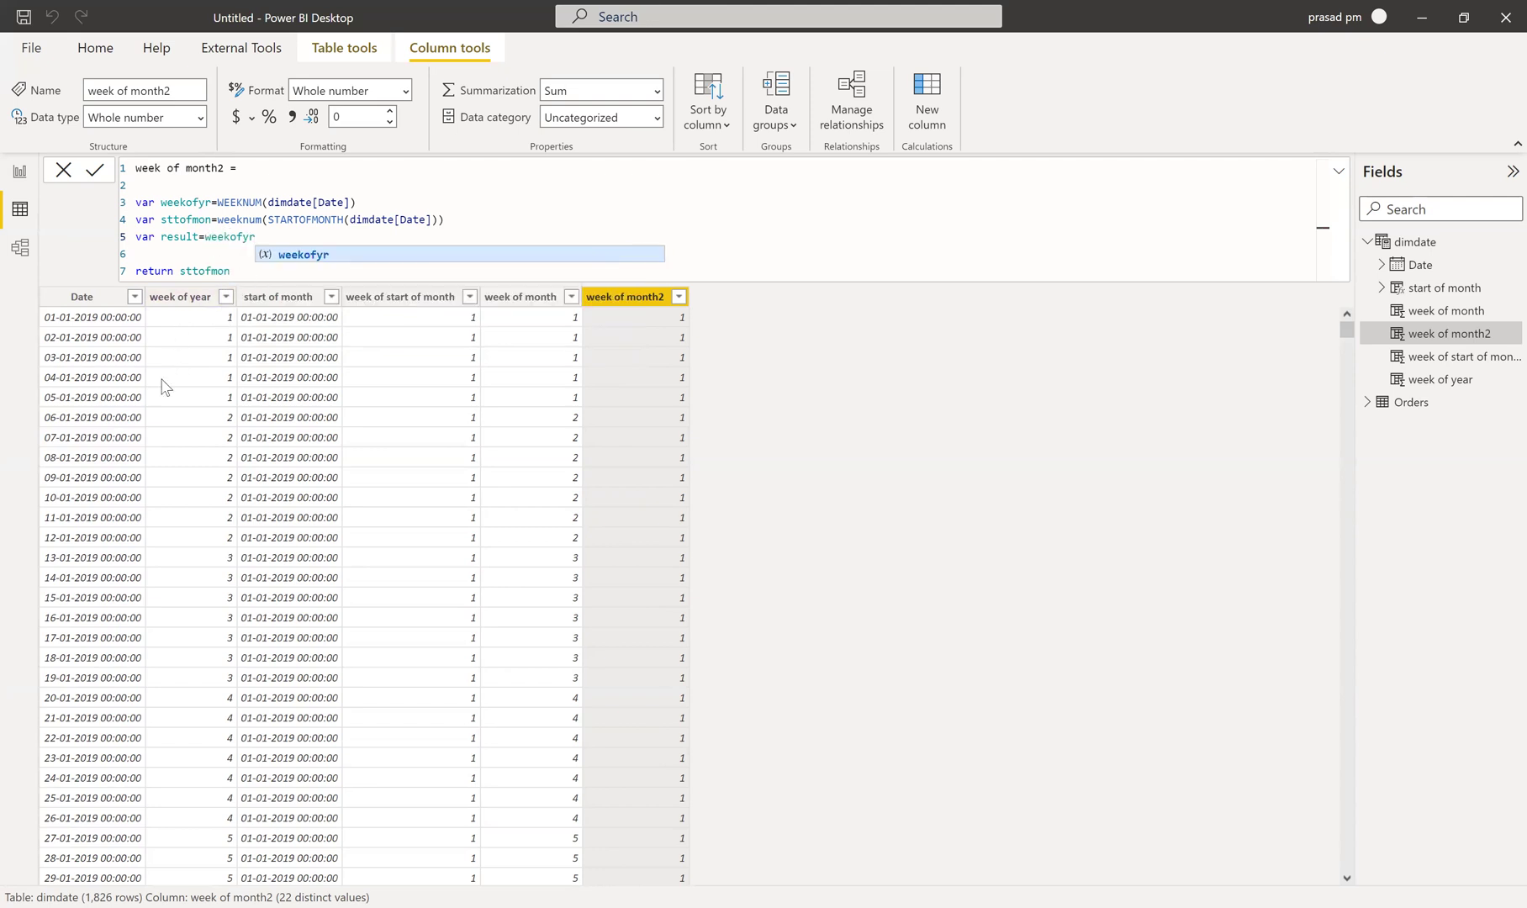
{"action": "type", "text": "-"}
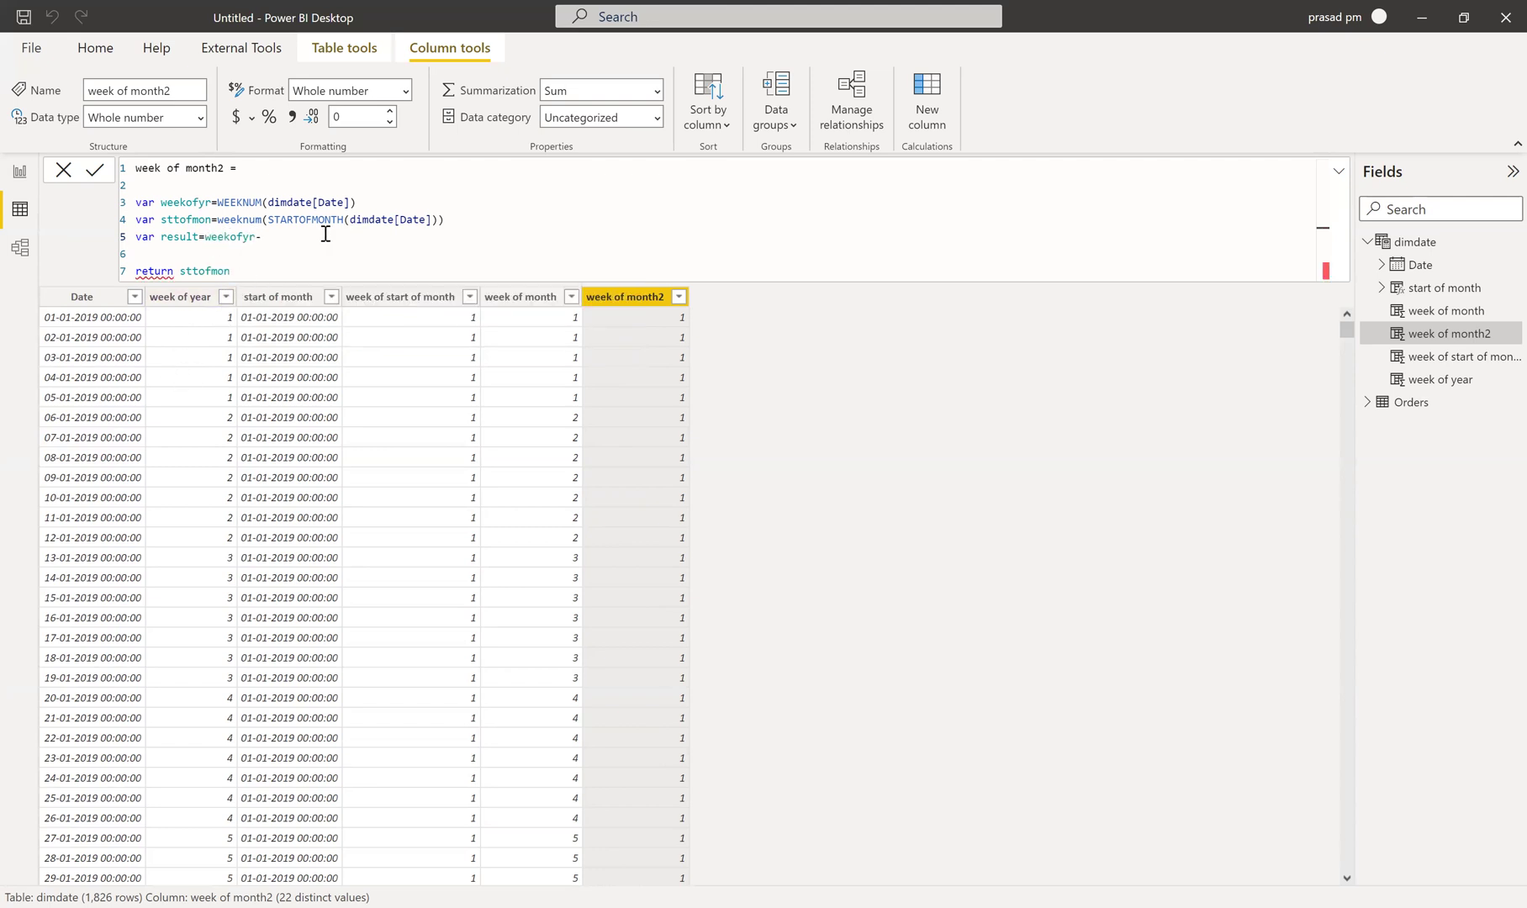
{"action": "type", "text": "stt"}
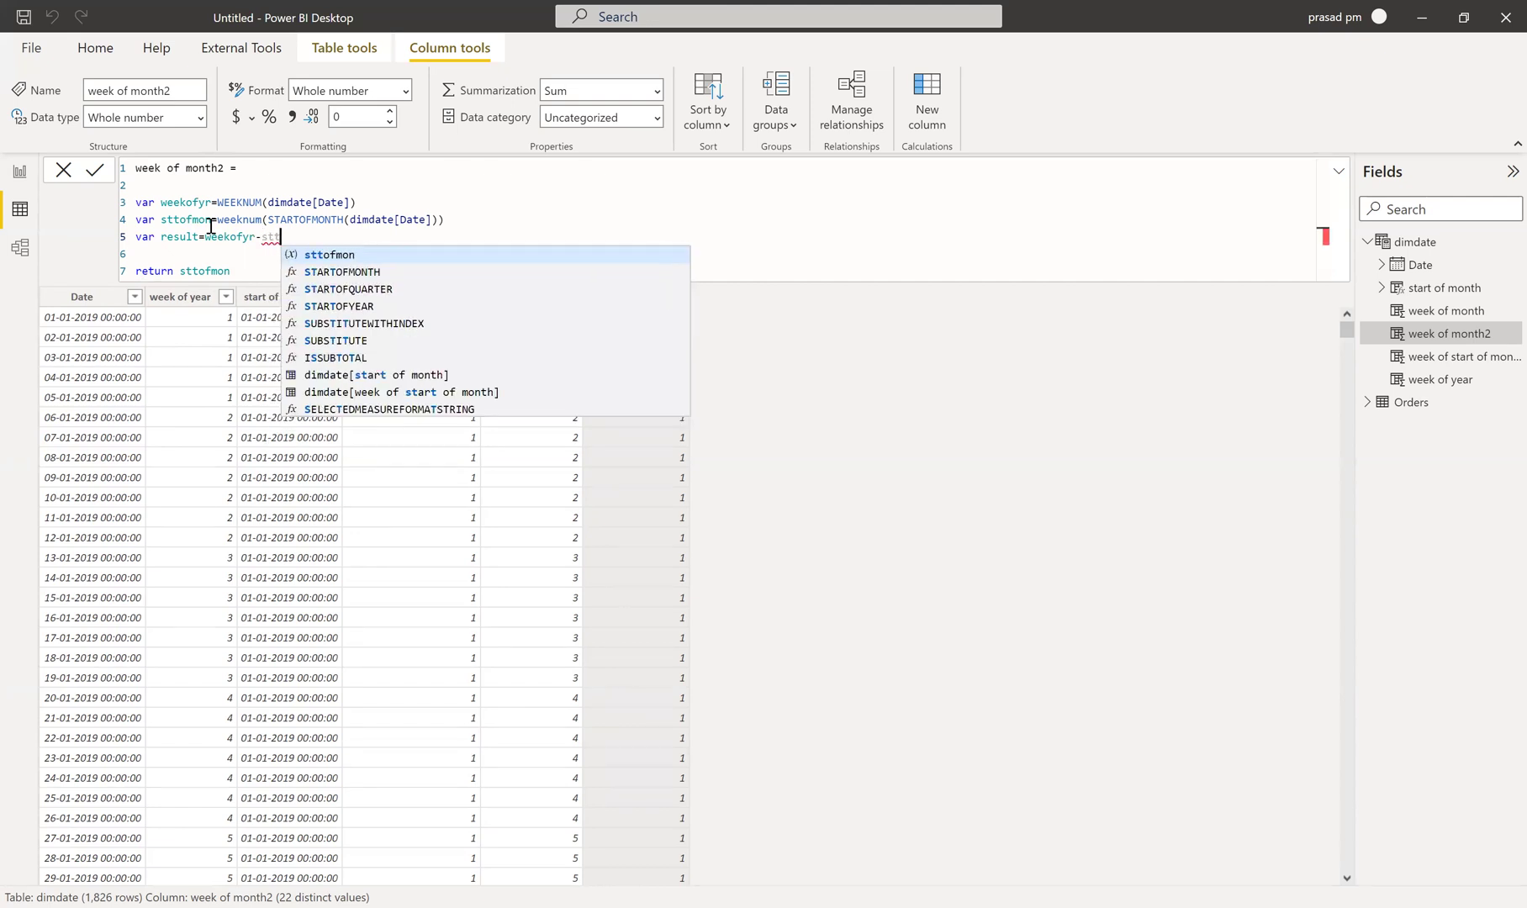
{"action": "type", "text": "ofmon"}
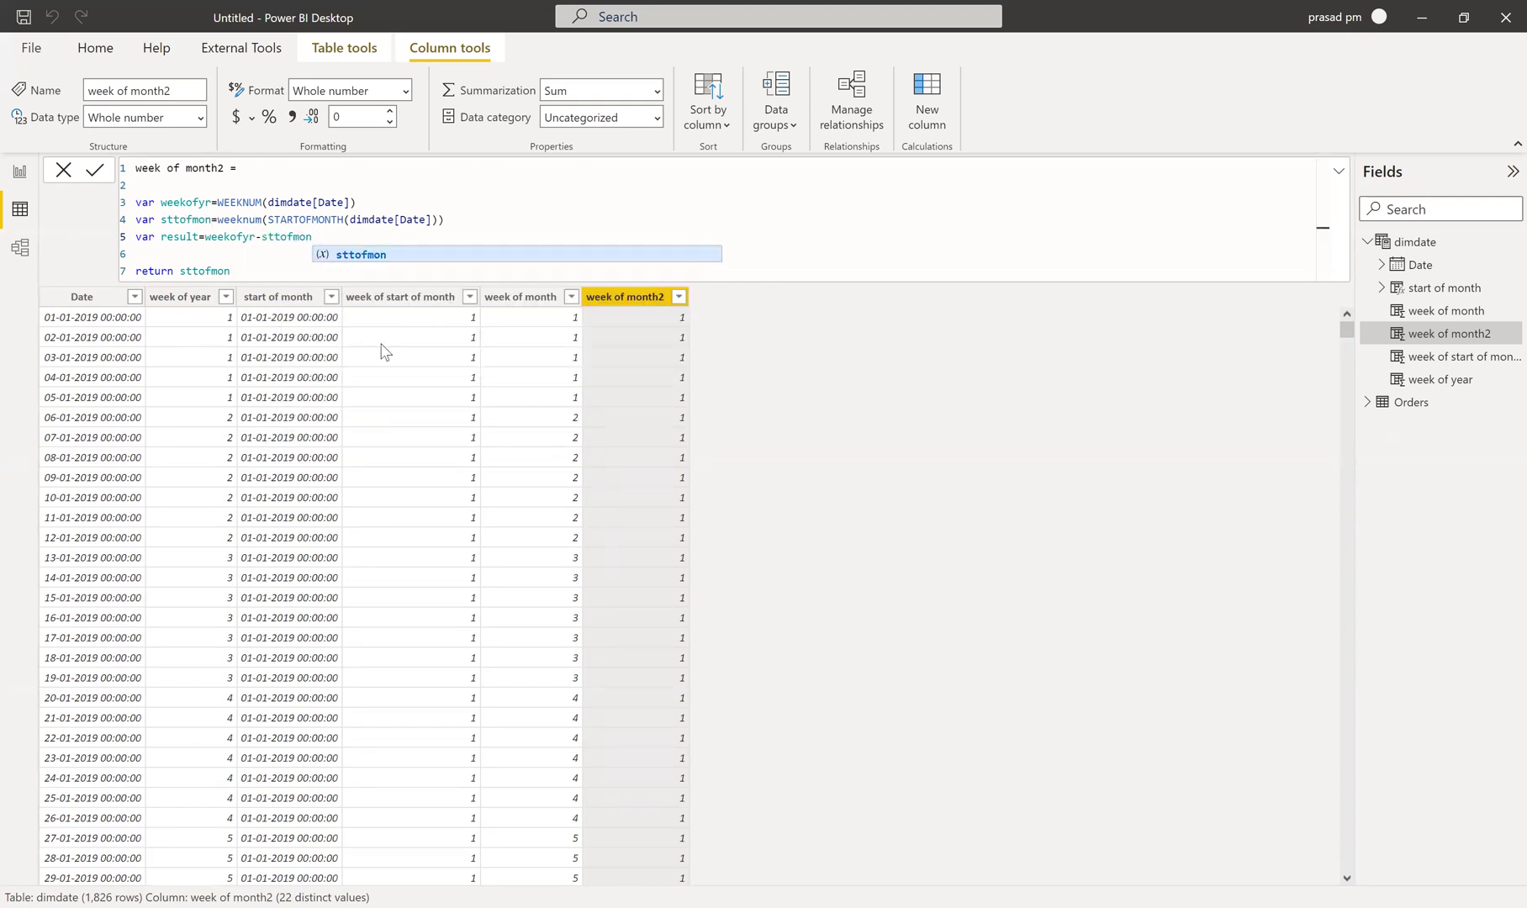
{"action": "left_click", "coordinate": [347, 255]}
{"action": "type", "text": "+1"}
Step: Replace the returned variable of week of month2 with result, commit the formula, and compare its values with the week of month column
{"action": "left_click_drag", "start_coordinate": [241, 275], "coordinate": [179, 271]}
{"action": "key", "text": "BackSpace"}
{"action": "type", "text": "result"}
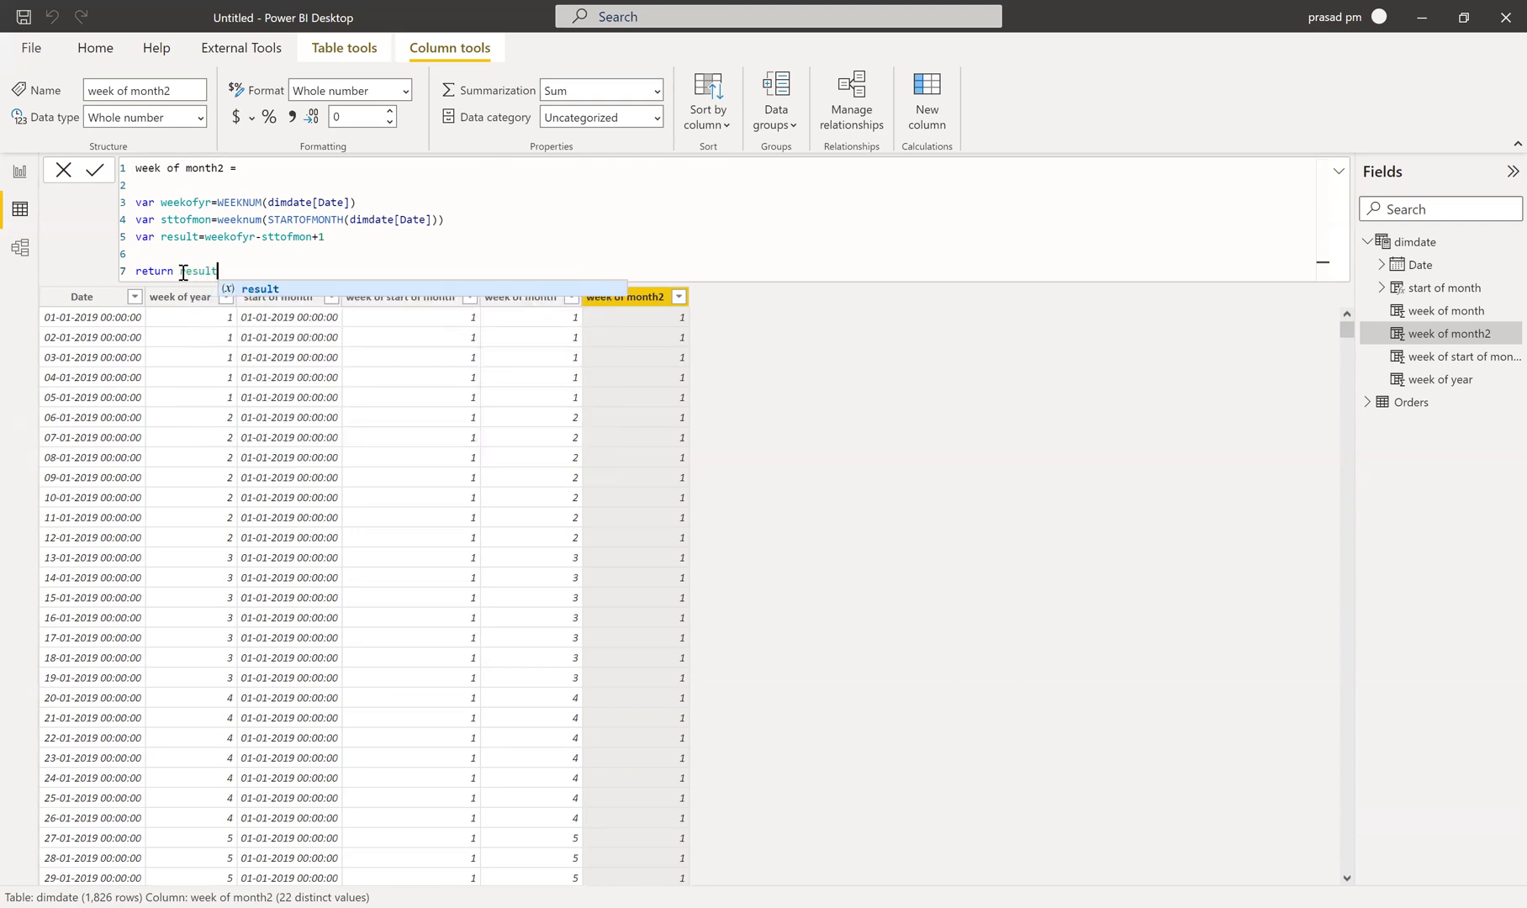
{"action": "left_click", "coordinate": [97, 177]}
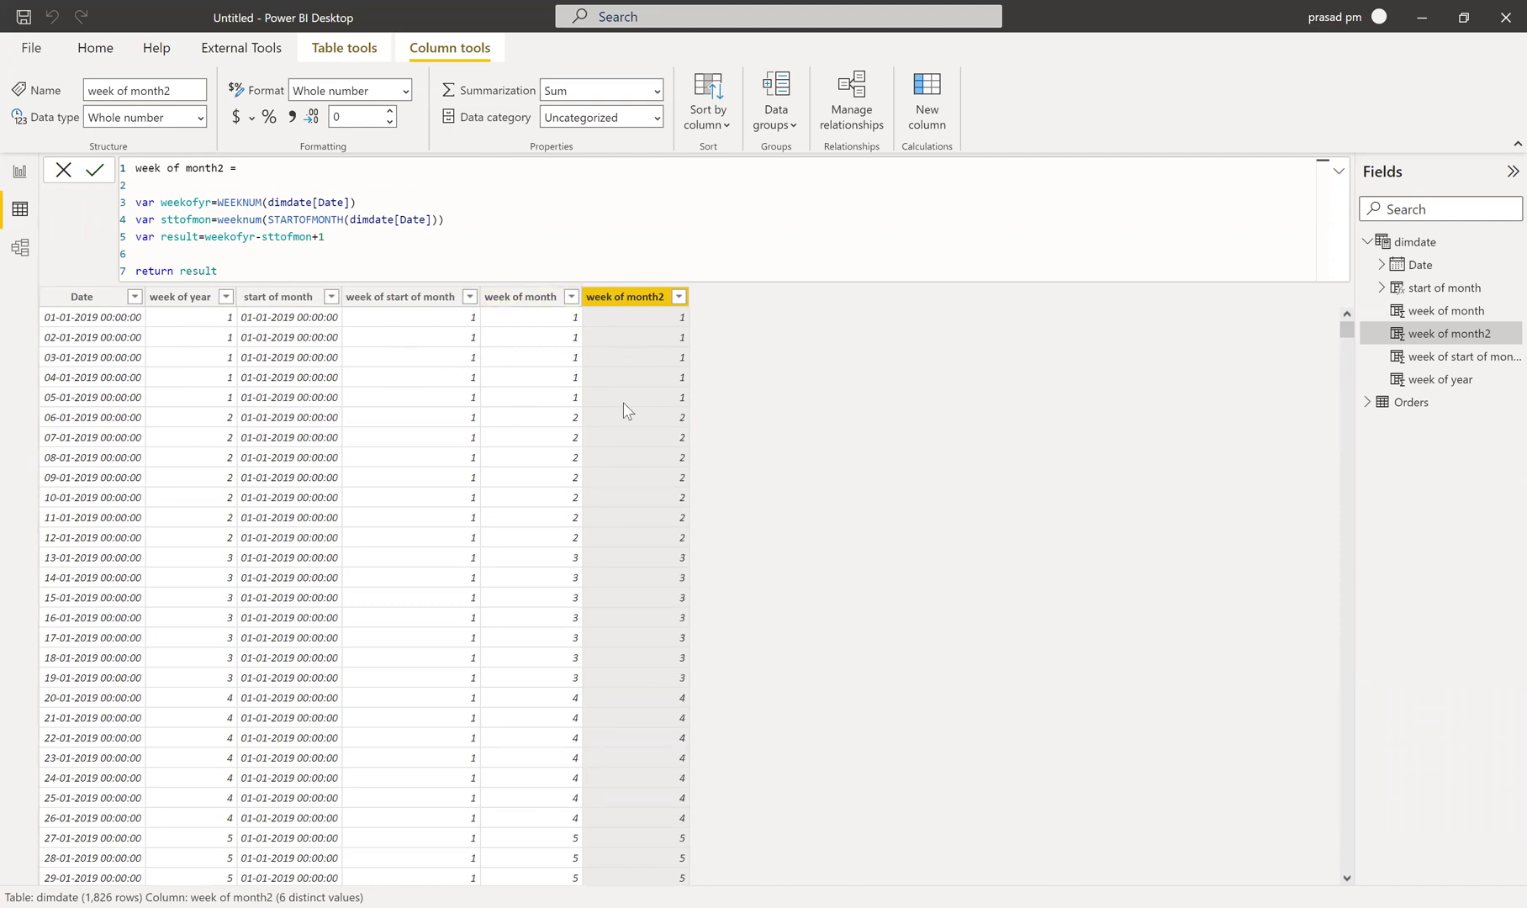
{"action": "scroll", "coordinate": [530, 594], "scroll_direction": "down", "scroll_amount": 3}
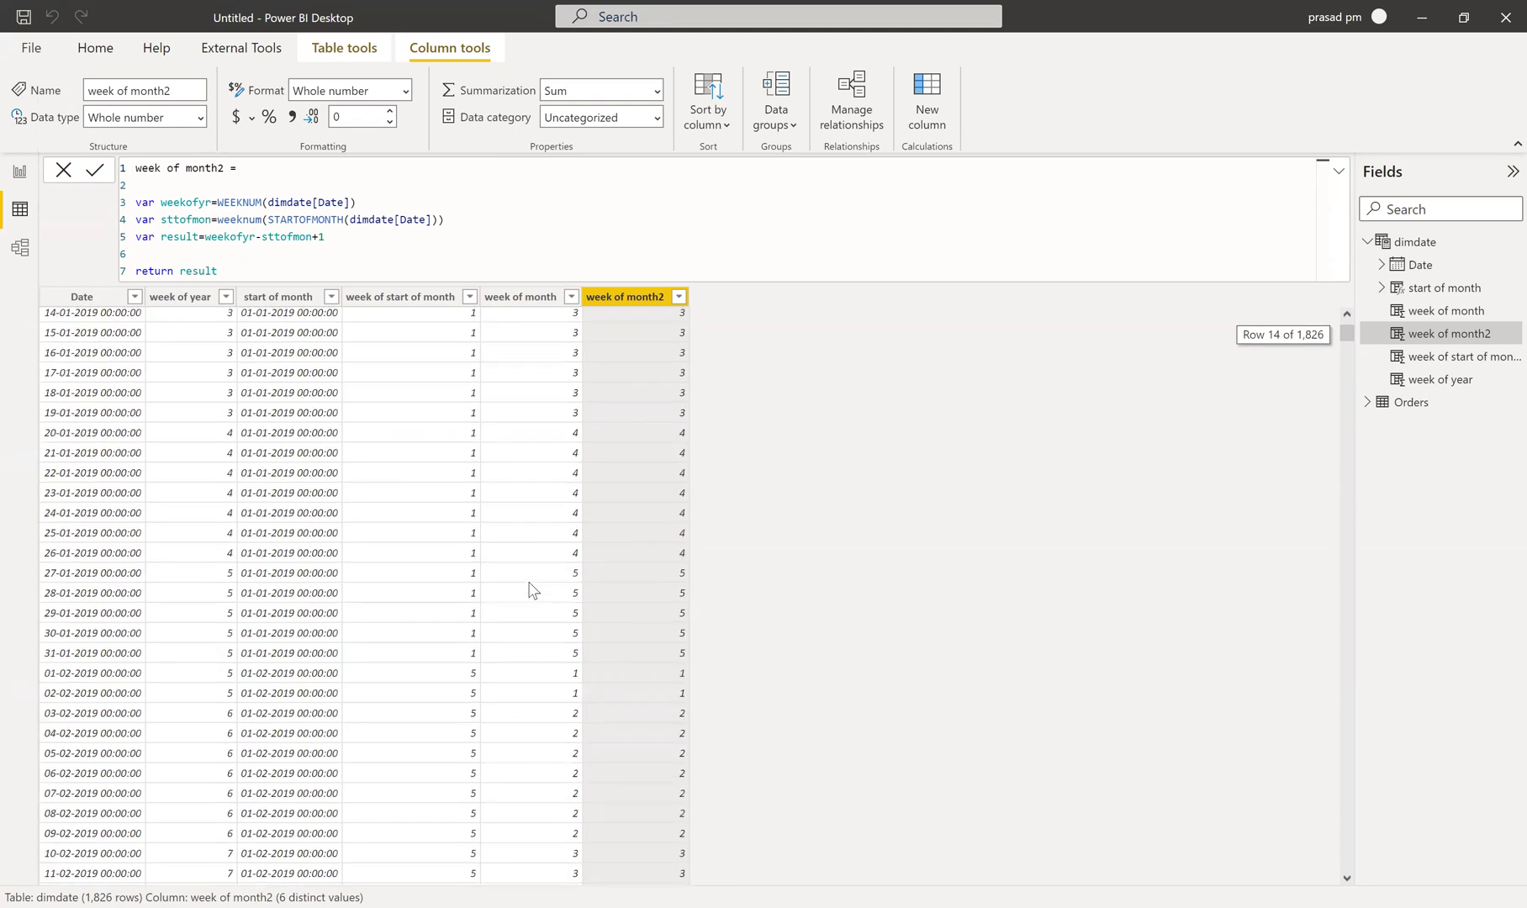